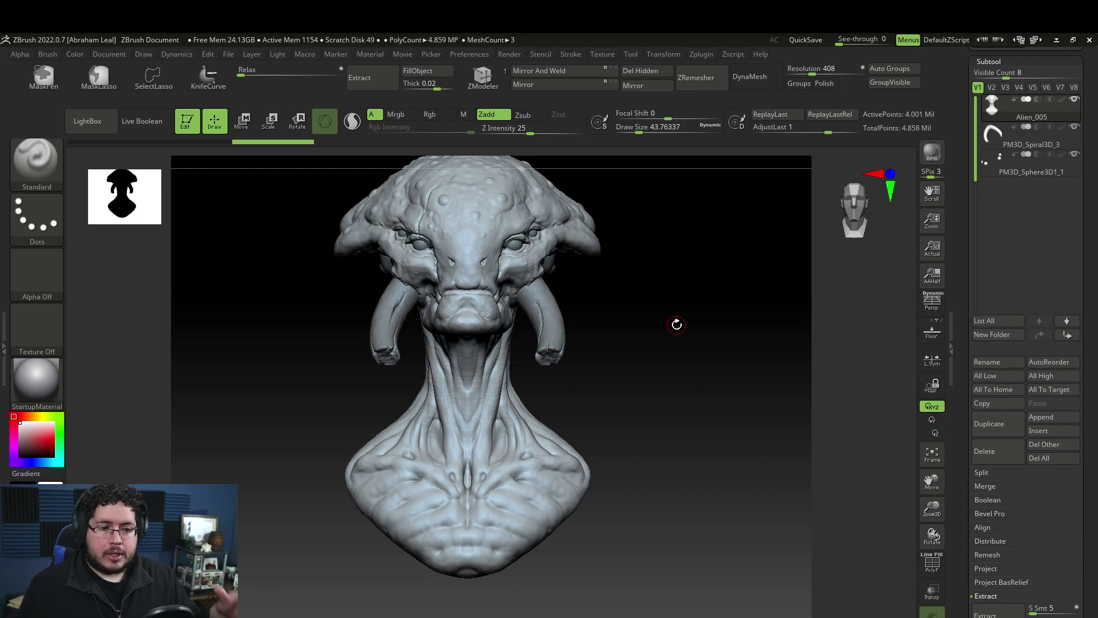
Assign the BasicMaterial to the alien bust in place of the startup material.
{"action": "right_click_drag", "start_coordinate": [666, 359], "coordinate": [681, 383], "text": "ctrl"}
{"action": "left_click_drag", "start_coordinate": [681, 383], "coordinate": [695, 388], "text": "shift"}
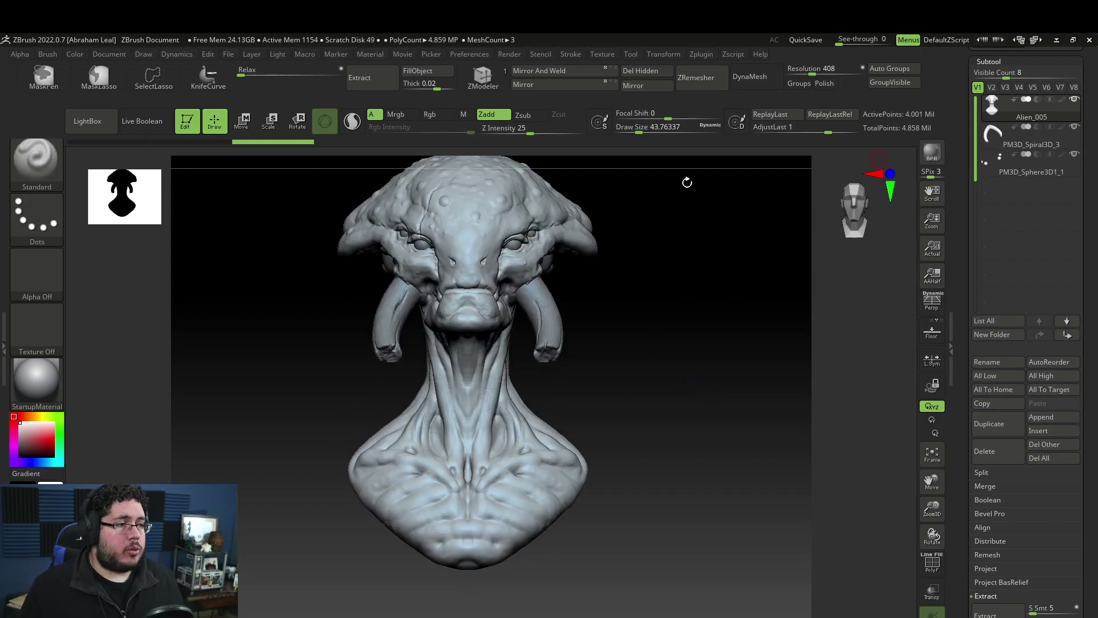
{"action": "left_click", "coordinate": [29, 380]}
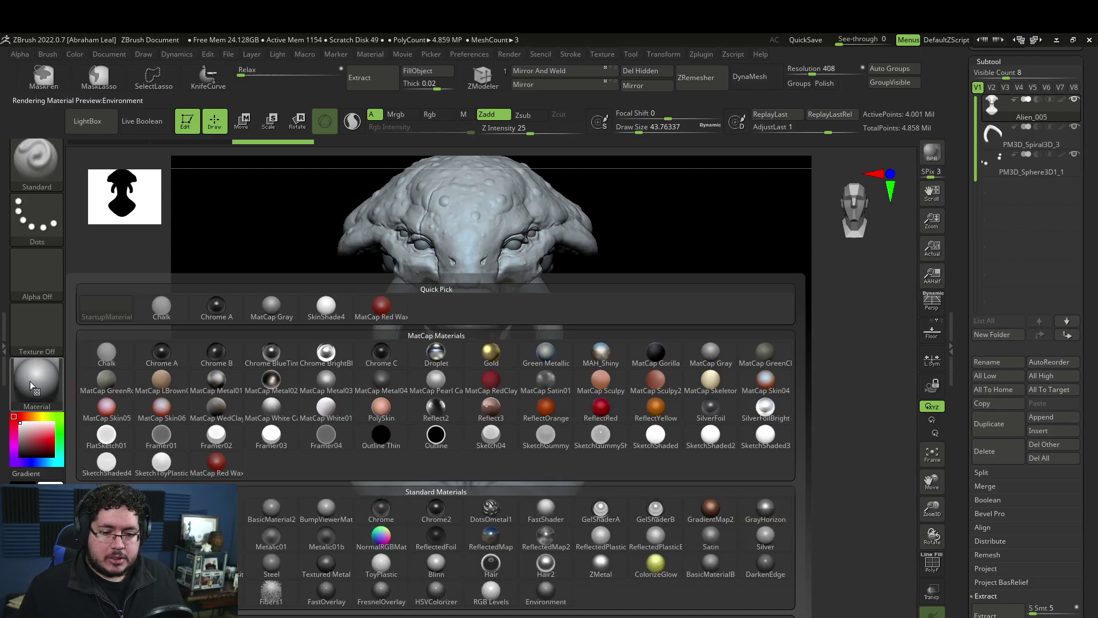
{"action": "left_click", "coordinate": [216, 509]}
{"action": "left_click_drag", "start_coordinate": [266, 365], "coordinate": [273, 398], "text": "alt"}
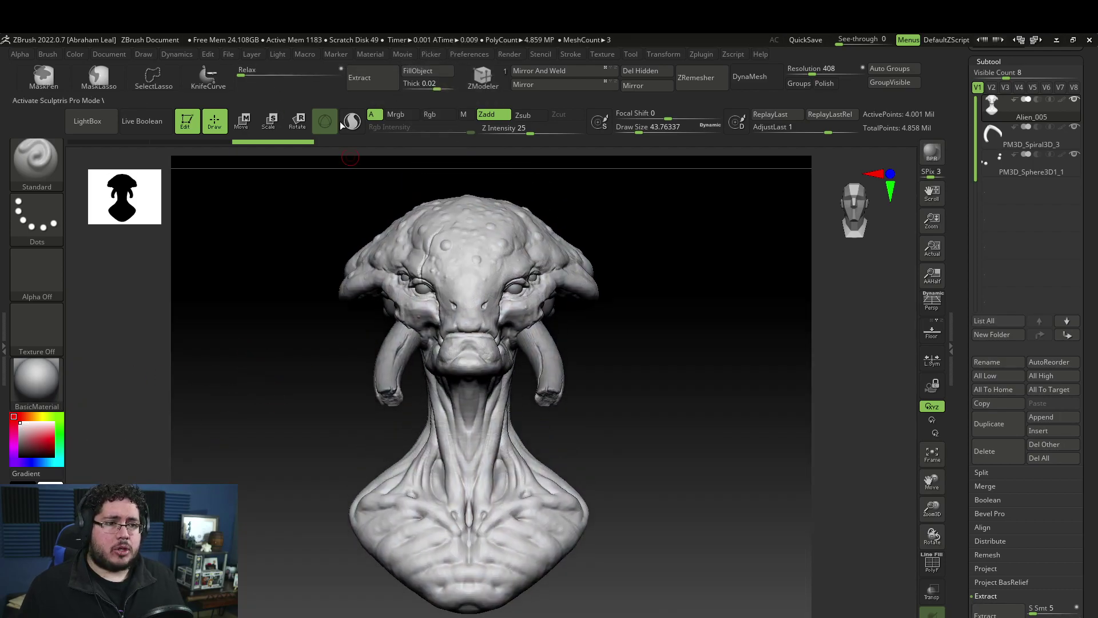
Enable Rgb painting and fill the Alien_005 subtool with white.
{"action": "left_click", "coordinate": [429, 115]}
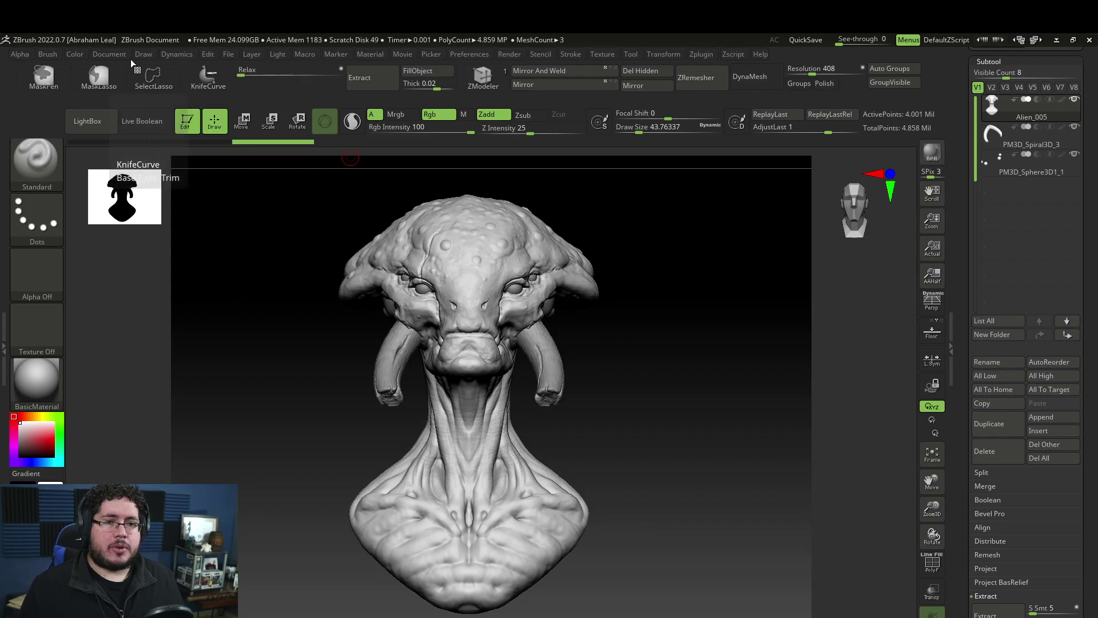
{"action": "left_click", "coordinate": [79, 52]}
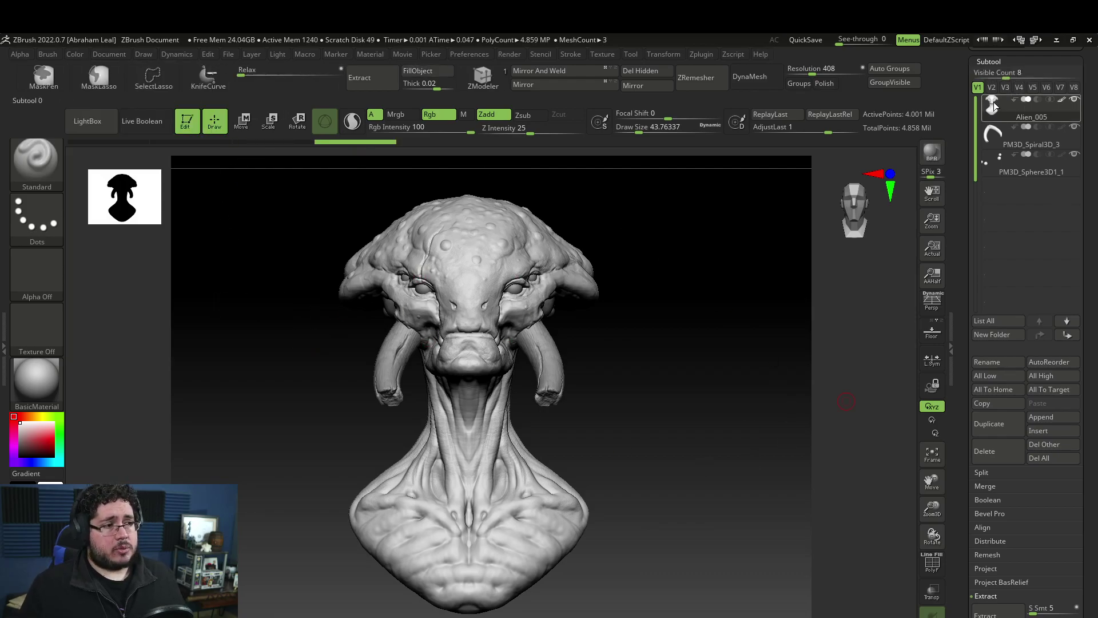
{"action": "mouse_move", "coordinate": [1001, 101]}
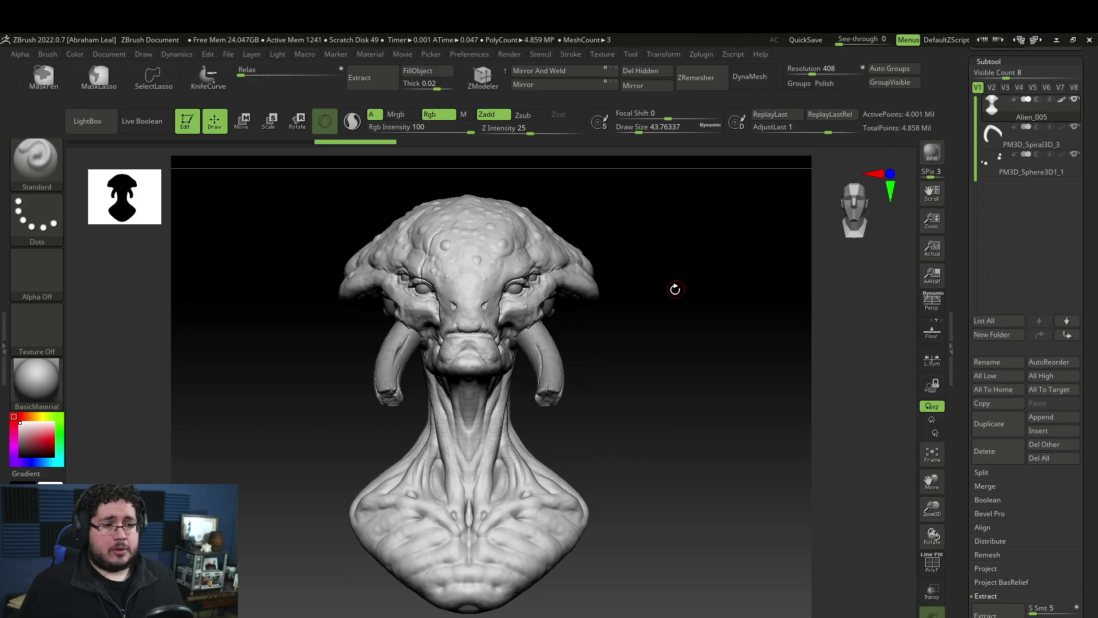
{"action": "right_click_drag", "start_coordinate": [677, 287], "coordinate": [389, 271], "text": "ctrl"}
{"action": "right_click_drag", "start_coordinate": [719, 402], "coordinate": [709, 372], "text": "ctrl"}
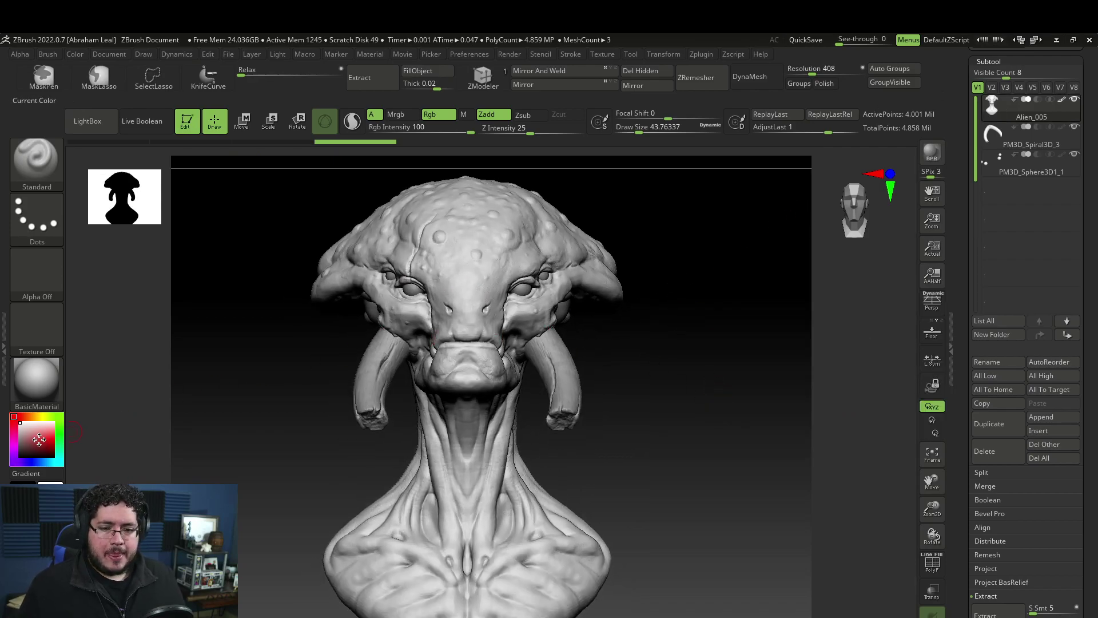
Choose a muted red, R 164, G 71, B 71, as the current colour.
{"action": "left_click", "coordinate": [33, 437]}
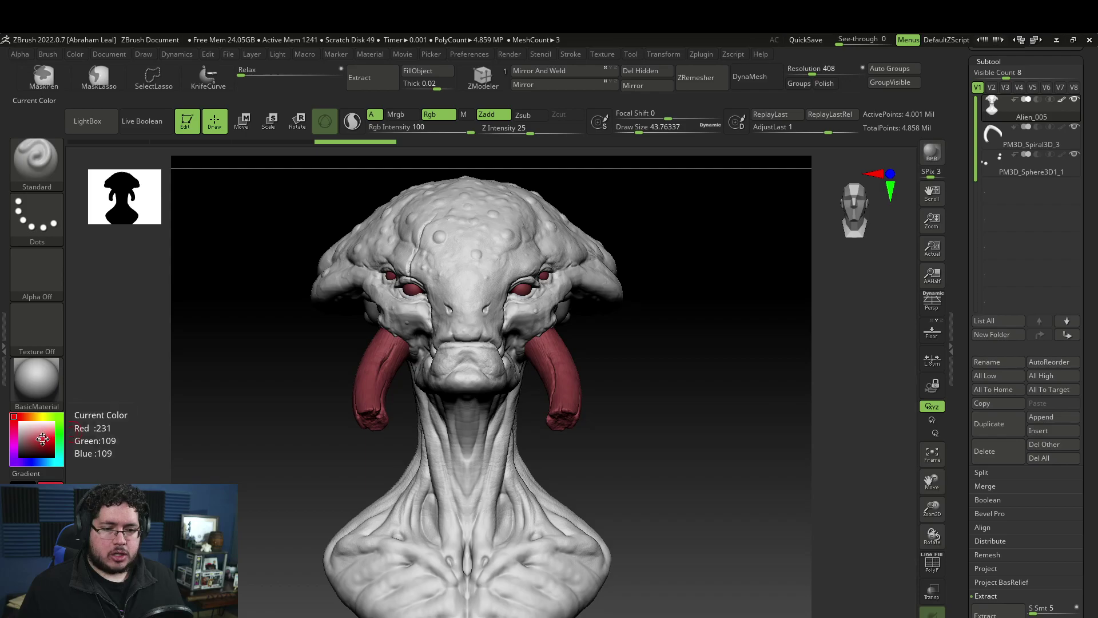
{"action": "left_click", "coordinate": [42, 439]}
{"action": "left_click", "coordinate": [35, 438]}
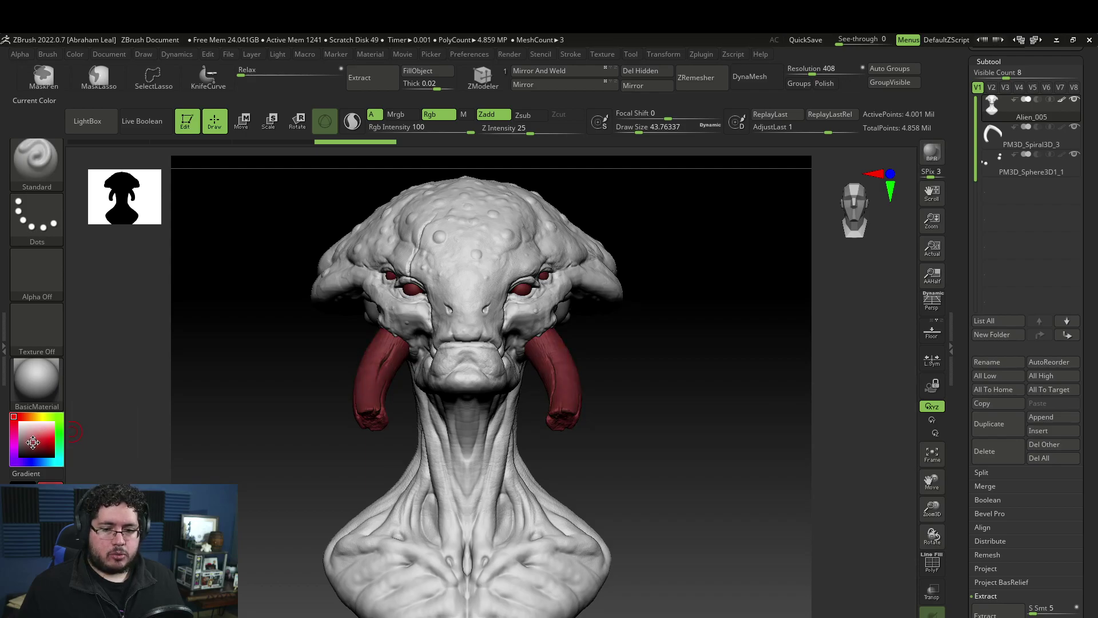
{"action": "left_click", "coordinate": [33, 441]}
Undo the accidental layer fill and restore the bust by clearing the canvas and redrawing it in Edit mode.
{"action": "left_click", "coordinate": [75, 54]}
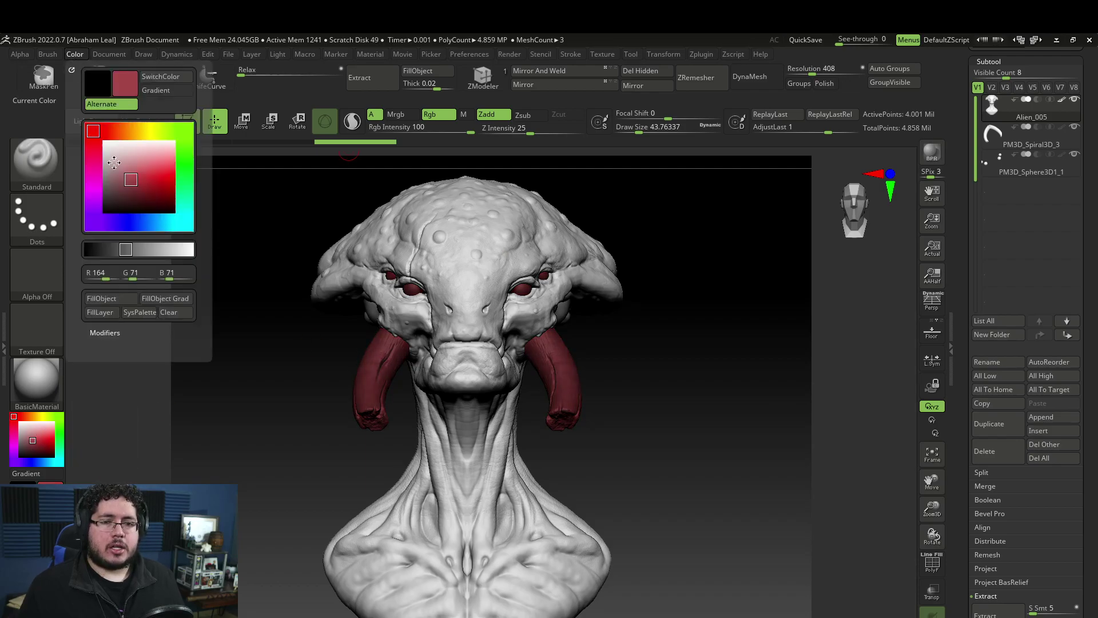
{"action": "left_click", "coordinate": [109, 309]}
{"action": "key", "text": "ctrl+z"}
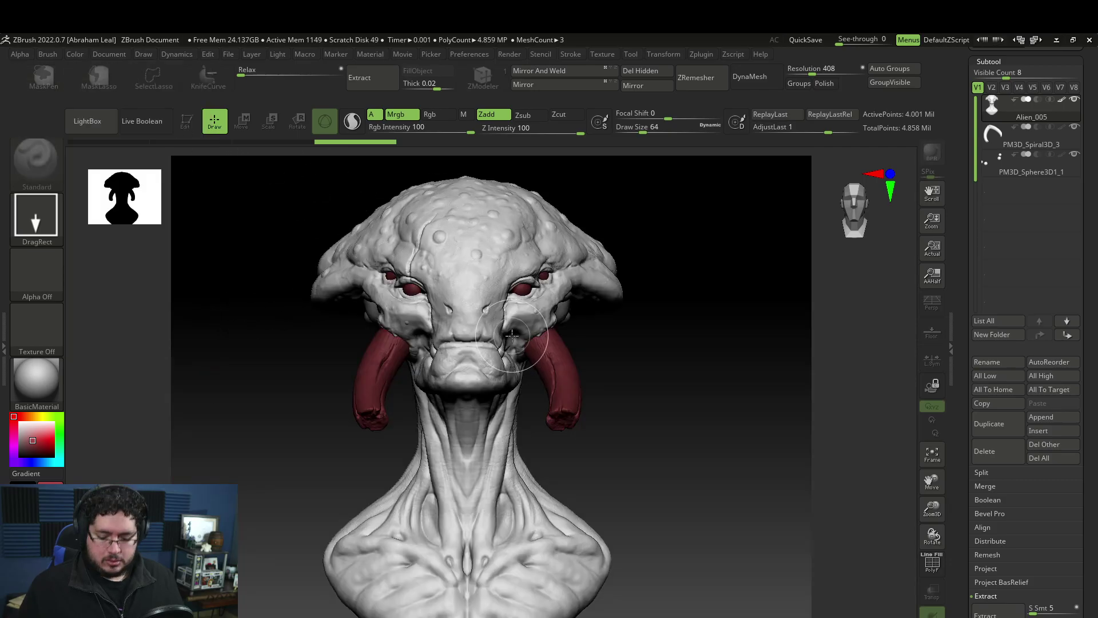
{"action": "left_click_drag", "start_coordinate": [678, 370], "coordinate": [676, 436]}
{"action": "key", "text": "ctrl+n"}
{"action": "left_click_drag", "start_coordinate": [486, 358], "coordinate": [487, 450]}
{"action": "key", "text": "t"}
{"action": "left_click_drag", "start_coordinate": [571, 333], "coordinate": [509, 312], "text": "shift"}
Fill the Alien_005 bust with the current muted red as its base colour.
{"action": "left_click", "coordinate": [80, 54]}
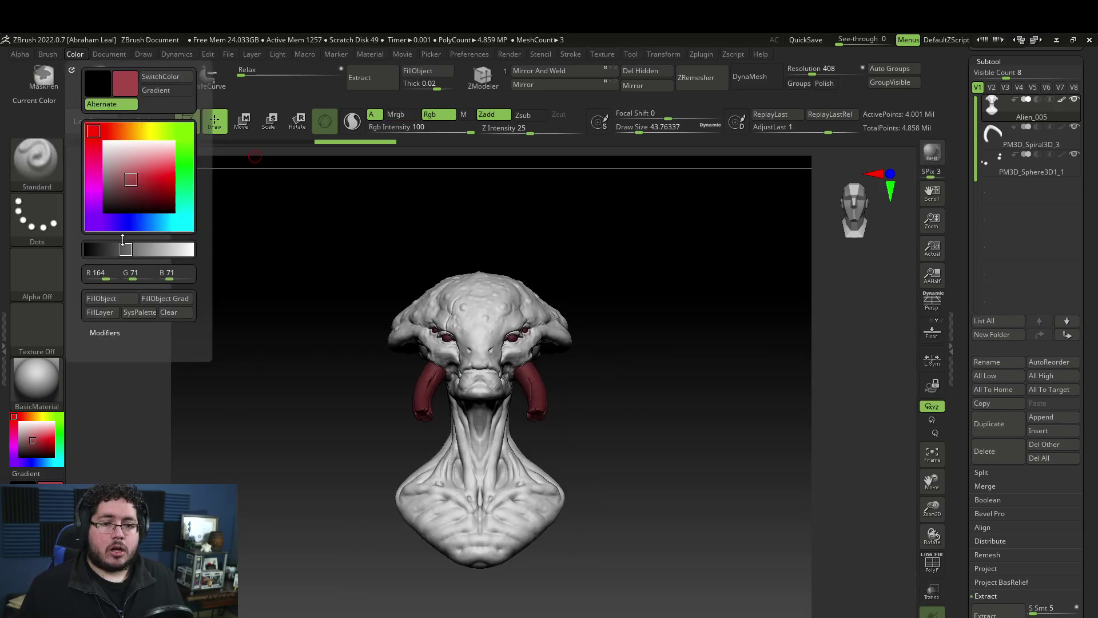
{"action": "left_click", "coordinate": [108, 299]}
{"action": "right_click_drag", "start_coordinate": [340, 277], "coordinate": [247, 392], "text": "ctrl"}
{"action": "left_click_drag", "start_coordinate": [219, 300], "coordinate": [227, 260], "text": "alt"}
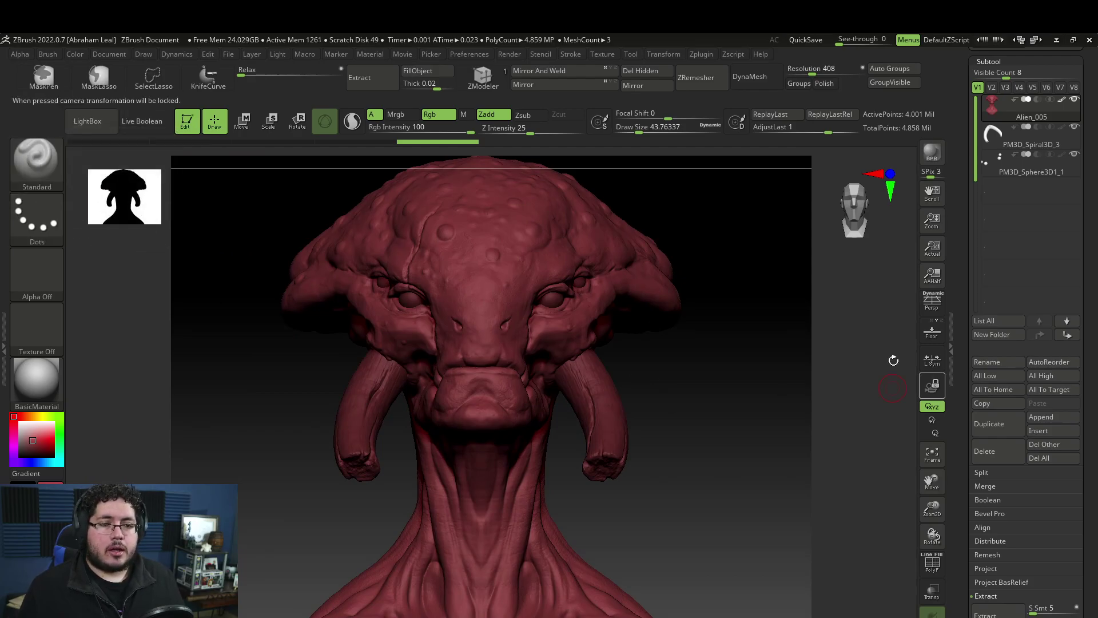
{"action": "right_click_drag", "start_coordinate": [705, 325], "coordinate": [716, 515], "text": "ctrl"}
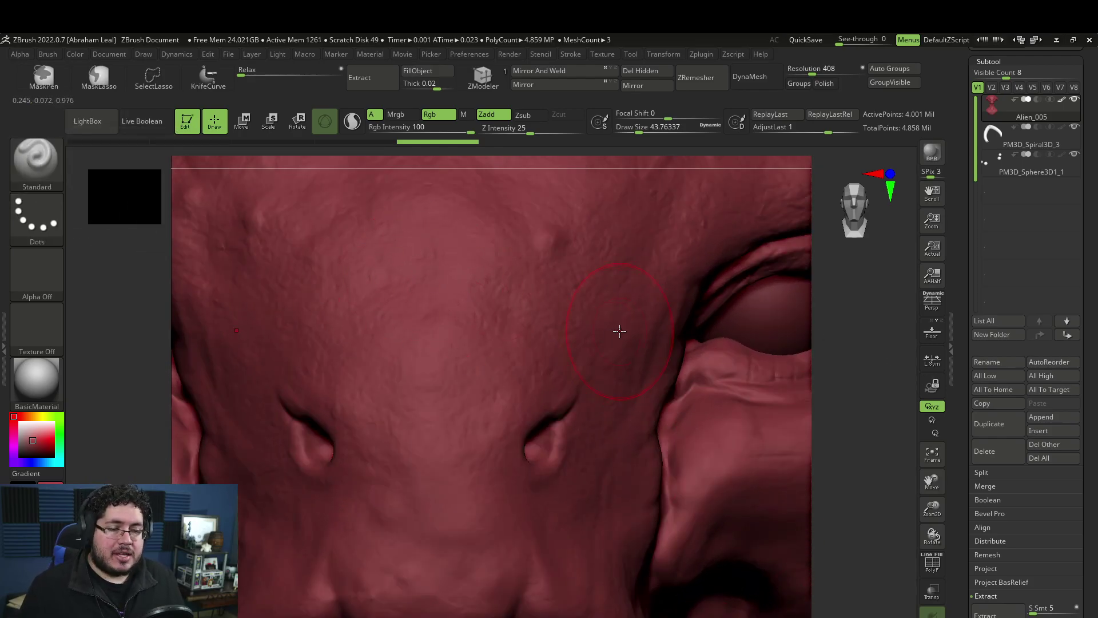
{"action": "right_click_drag", "start_coordinate": [839, 415], "coordinate": [767, 355], "text": "ctrl"}
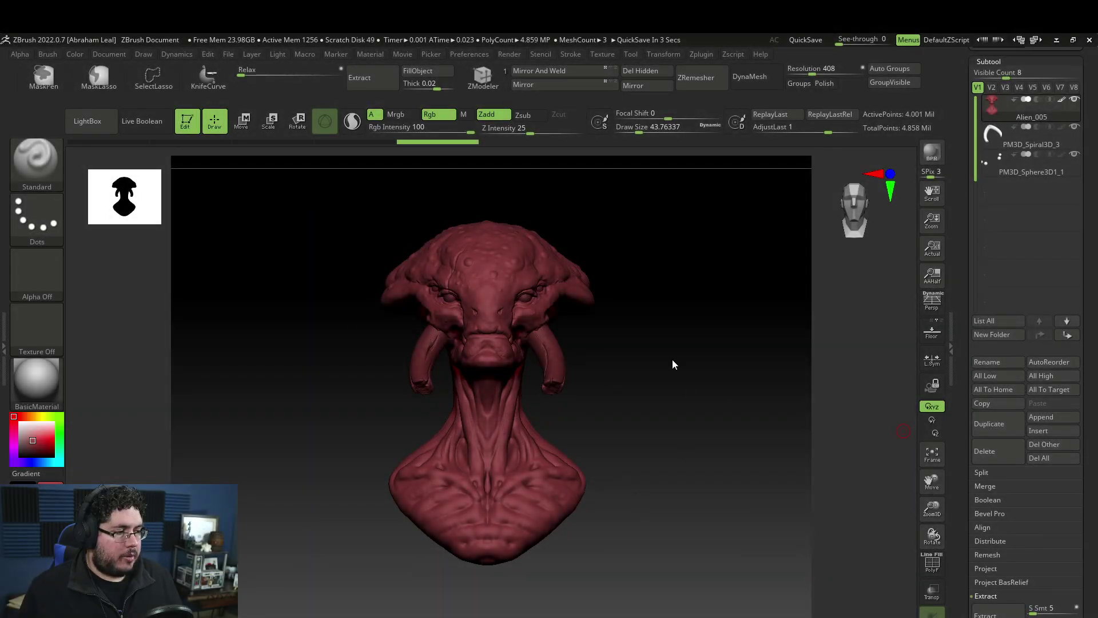
Set the Standard brush to a Color Spray stroke with Alpha 23 and a draw size of about 71, and test it.
{"action": "left_click_drag", "start_coordinate": [333, 393], "coordinate": [275, 400]}
{"action": "left_click", "coordinate": [43, 221]}
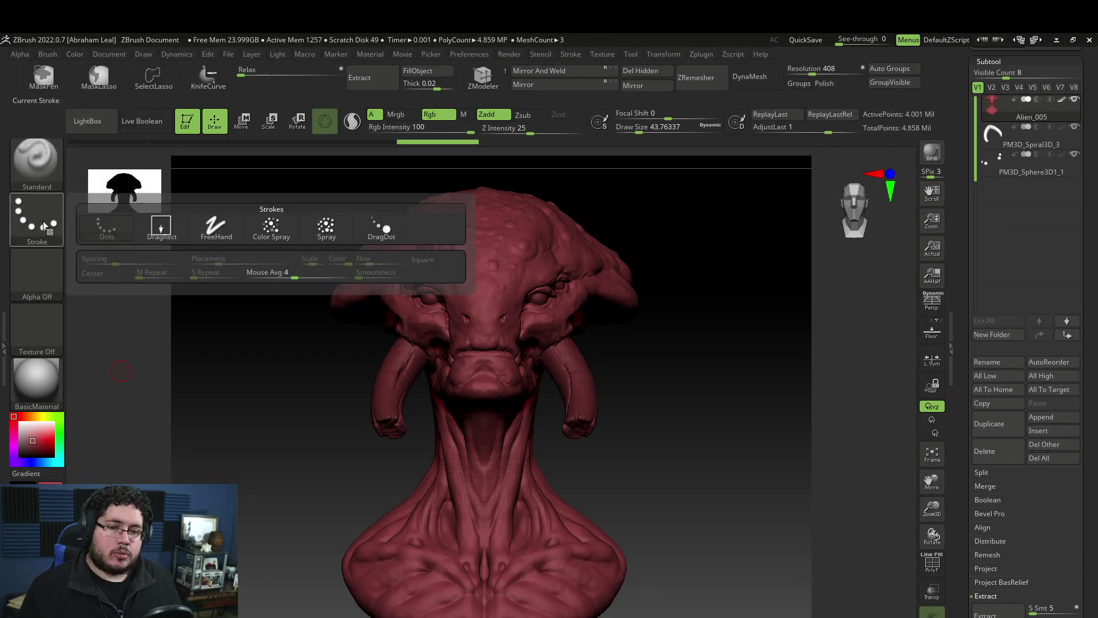
{"action": "left_click", "coordinate": [46, 219]}
{"action": "left_click", "coordinate": [271, 227]}
{"action": "left_click", "coordinate": [39, 259]}
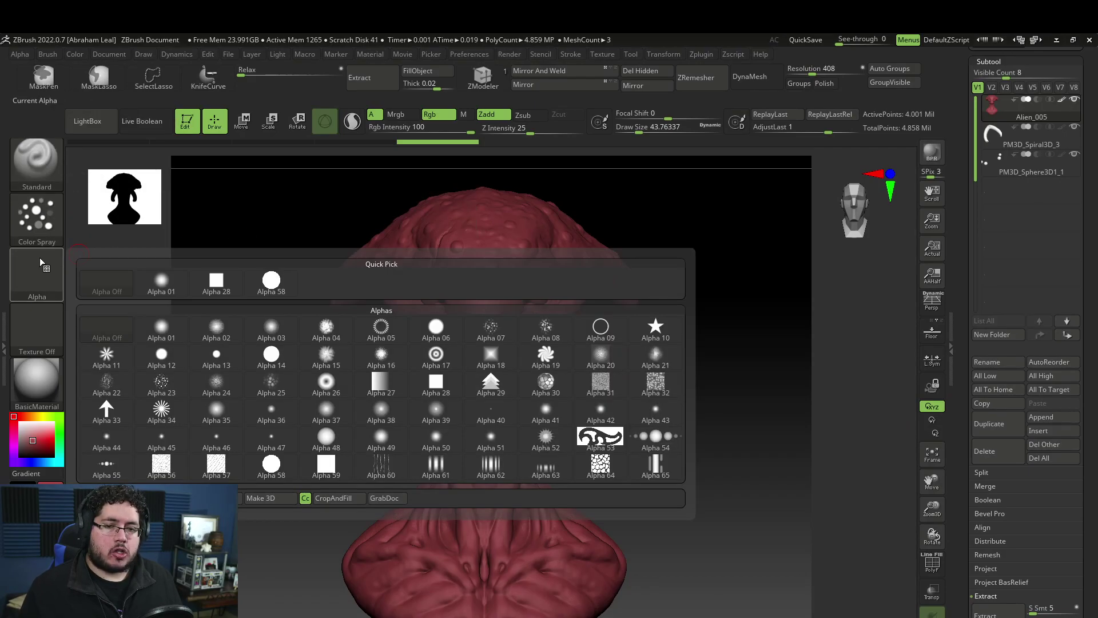
{"action": "left_click", "coordinate": [163, 383]}
{"action": "key", "text": "space"}
{"action": "left_click_drag", "start_coordinate": [438, 269], "coordinate": [466, 342]}
{"action": "key", "text": "ctrl+z"}
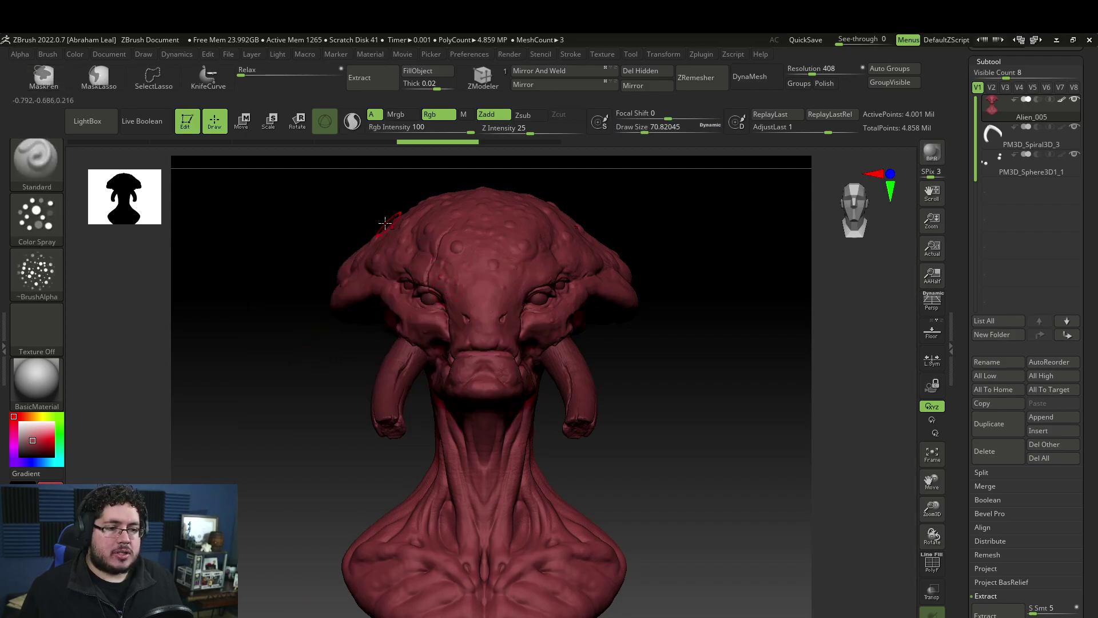
Turn off Zadd so the brush paints only Rgb, and choose a bright green.
{"action": "left_click", "coordinate": [432, 117]}
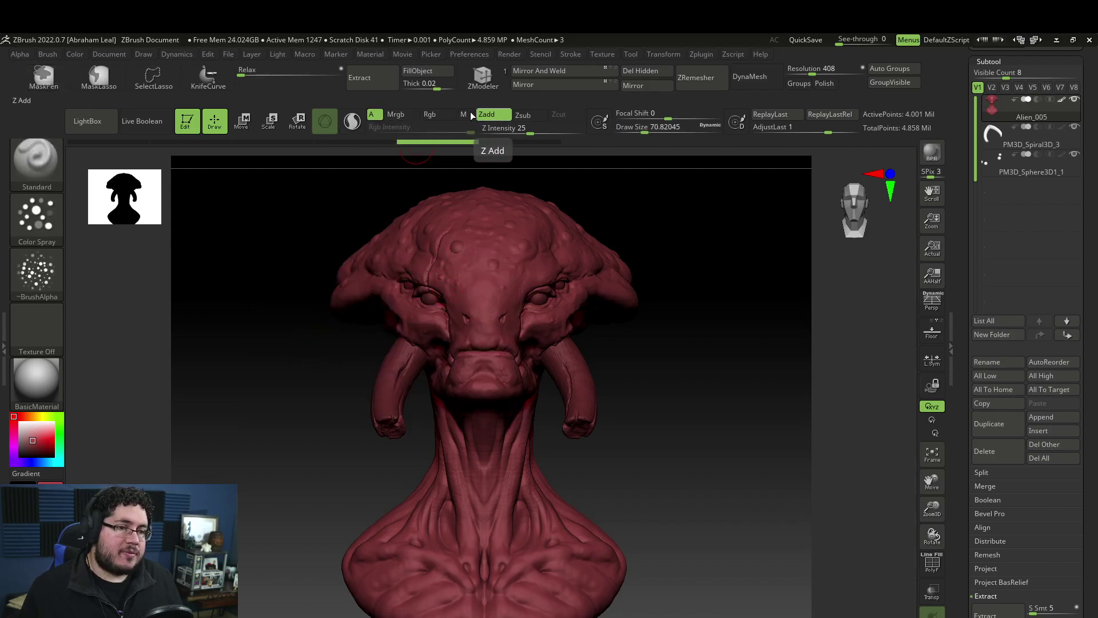
{"action": "left_click", "coordinate": [493, 116]}
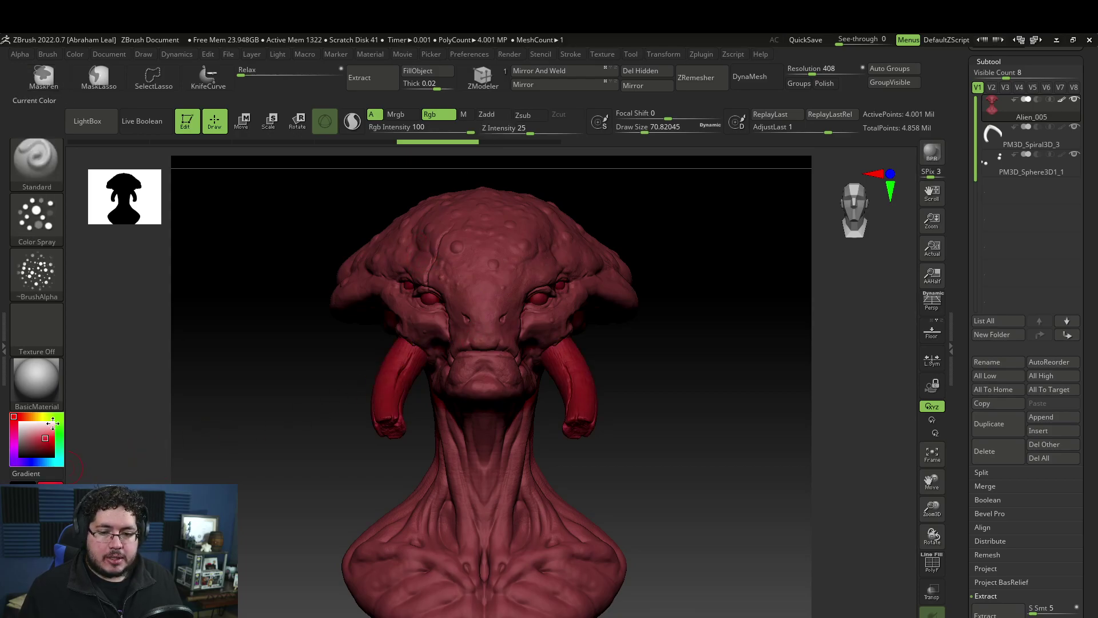
{"action": "left_click", "coordinate": [59, 416]}
Try spraying bright green over the brow, eyes and cheeks of the alien's face.
{"action": "left_click_drag", "start_coordinate": [422, 233], "coordinate": [457, 370]}
{"action": "left_click_drag", "start_coordinate": [640, 342], "coordinate": [668, 336]}
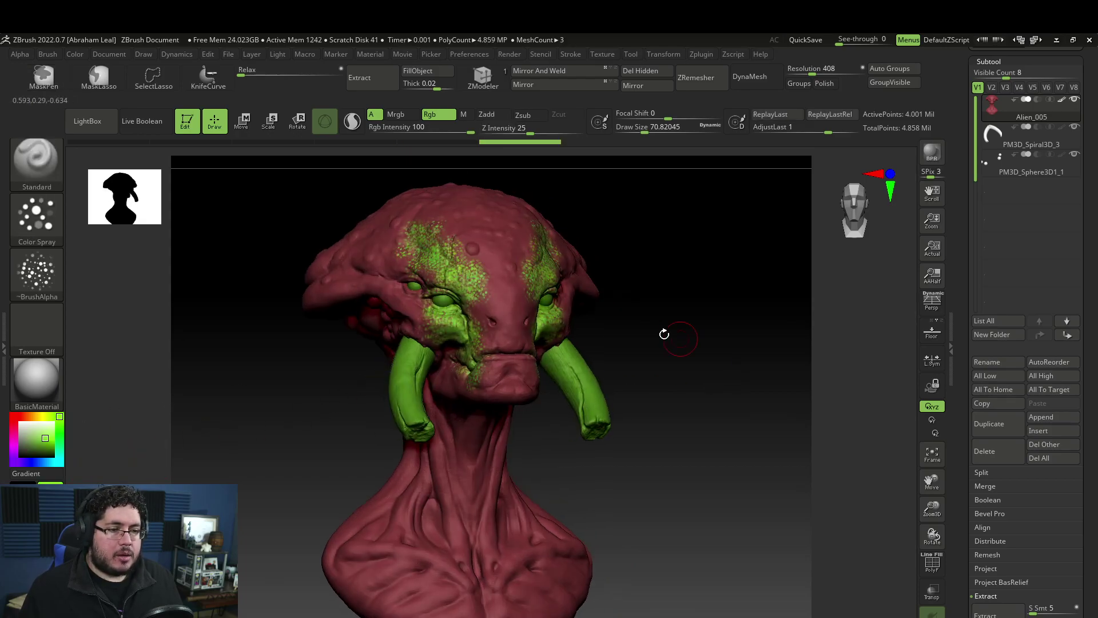
{"action": "right_click_drag", "start_coordinate": [667, 335], "coordinate": [713, 369], "text": "ctrl"}
{"action": "mouse_move", "coordinate": [713, 369]}
{"action": "left_mouse_down", "text": "shift"}
{"action": "mouse_move", "coordinate": [718, 385]}
{"action": "mouse_move", "coordinate": [720, 362]}
{"action": "left_mouse_up", "text": "shift"}
{"action": "key", "text": "ctrl+z"}
Reduce the draw size to about 44 and spray green over the brow, around the eyes and onto the cheeks.
{"action": "key", "text": "space"}
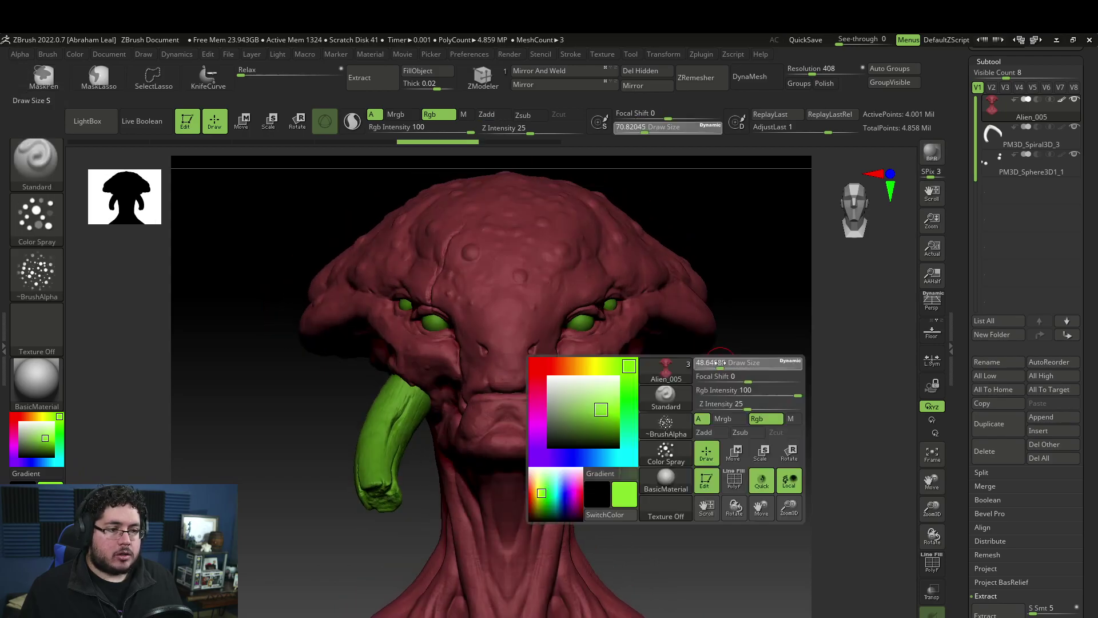
{"action": "right_click_drag", "start_coordinate": [720, 363], "coordinate": [718, 345], "text": "ctrl"}
{"action": "left_click_drag", "start_coordinate": [718, 346], "coordinate": [761, 346]}
{"action": "key", "text": "space"}
{"action": "left_click", "coordinate": [434, 258]}
{"action": "key", "text": "space"}
{"action": "left_click", "coordinate": [399, 230]}
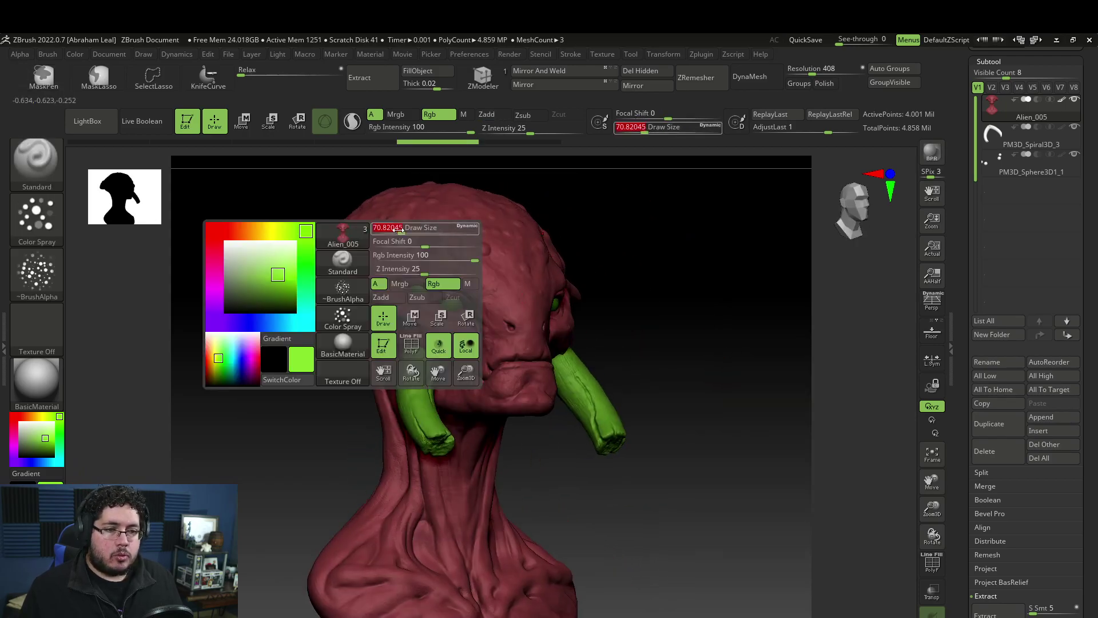
{"action": "left_click_drag", "start_coordinate": [394, 224], "coordinate": [436, 322]}
{"action": "key", "text": "space"}
{"action": "left_click_drag", "start_coordinate": [441, 303], "coordinate": [463, 337]}
Spray green along the sides of the jaw and down onto the neck.
{"action": "left_click_drag", "start_coordinate": [784, 328], "coordinate": [747, 328], "text": "shift"}
{"action": "left_click_drag", "start_coordinate": [565, 320], "coordinate": [563, 397]}
{"action": "left_click_drag", "start_coordinate": [687, 424], "coordinate": [684, 400], "text": "alt"}
{"action": "right_click_drag", "start_coordinate": [684, 400], "coordinate": [572, 414]}
{"action": "mouse_move", "coordinate": [572, 415]}
{"action": "left_mouse_down"}
{"action": "mouse_move", "coordinate": [552, 457]}
{"action": "mouse_move", "coordinate": [594, 426]}
{"action": "mouse_move", "coordinate": [634, 358]}
{"action": "left_mouse_up"}
{"action": "mouse_move", "coordinate": [666, 345]}
{"action": "left_mouse_down"}
{"action": "mouse_move", "coordinate": [639, 361]}
{"action": "mouse_move", "coordinate": [578, 366]}
{"action": "mouse_move", "coordinate": [614, 331]}
{"action": "mouse_move", "coordinate": [618, 347]}
{"action": "left_mouse_up"}
{"action": "mouse_move", "coordinate": [715, 337]}
{"action": "right_mouse_down"}
{"action": "mouse_move", "coordinate": [667, 324]}
{"action": "mouse_move", "coordinate": [704, 338]}
{"action": "mouse_move", "coordinate": [737, 400]}
{"action": "right_mouse_up"}
{"action": "right_click_drag", "start_coordinate": [738, 401], "coordinate": [738, 370], "text": "ctrl"}
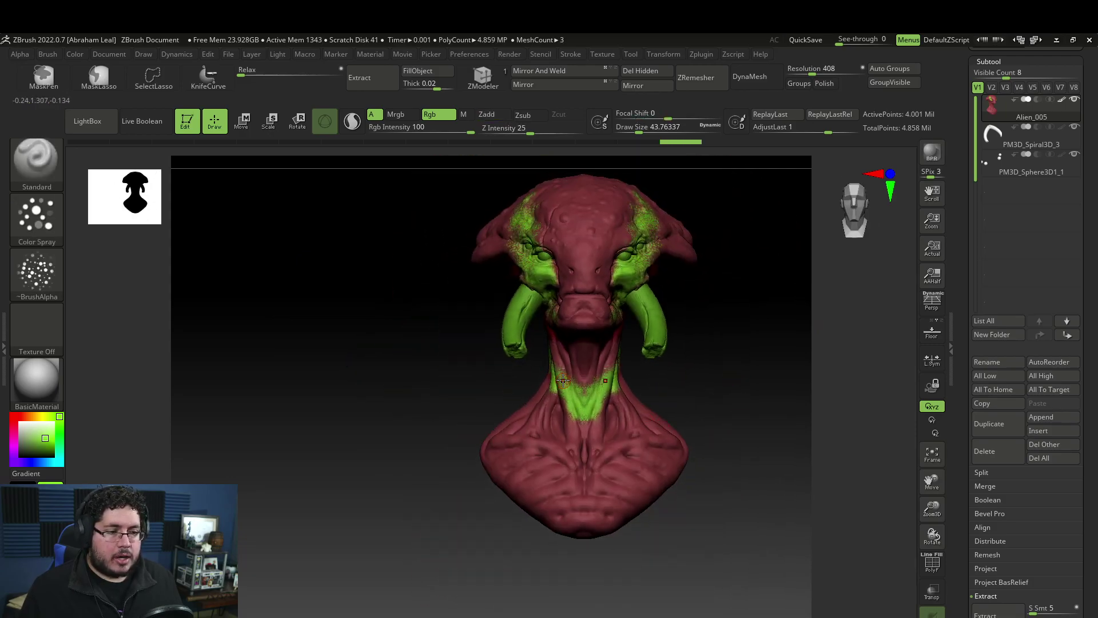
Spray the base red over the green at the throat's centre, and extend green strips down both sides of the neck.
{"action": "mouse_move", "coordinate": [25, 452]}
{"action": "left_mouse_down"}
{"action": "mouse_move", "coordinate": [363, 494]}
{"action": "mouse_move", "coordinate": [556, 463]}
{"action": "left_mouse_up"}
{"action": "left_click_drag", "start_coordinate": [577, 412], "coordinate": [571, 384]}
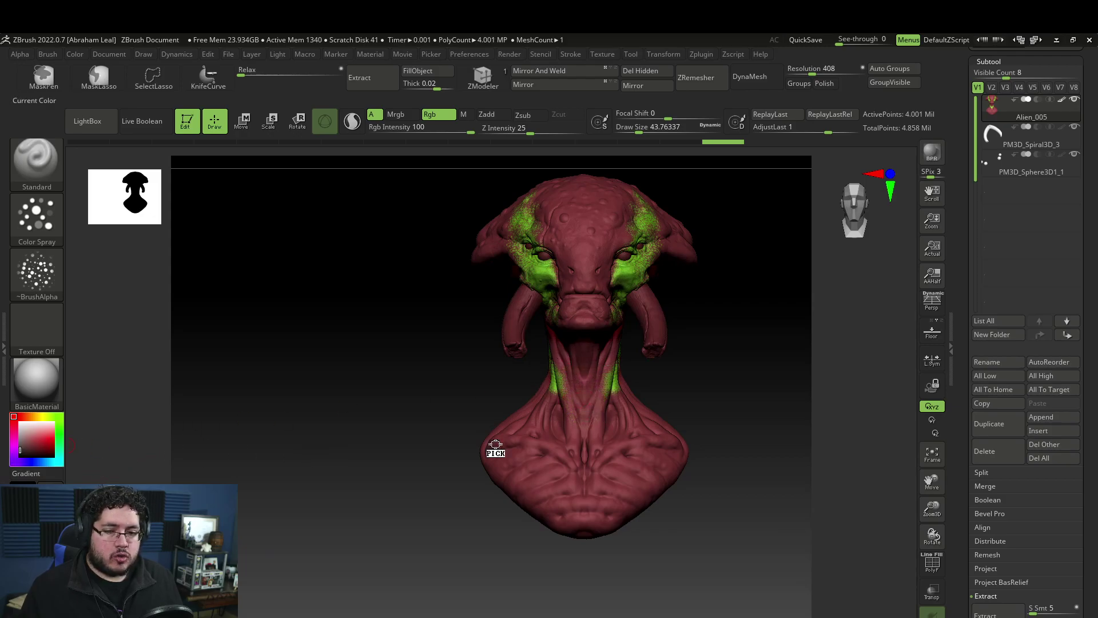
{"action": "left_click_drag", "start_coordinate": [115, 428], "coordinate": [544, 272]}
{"action": "left_click_drag", "start_coordinate": [552, 382], "coordinate": [563, 403]}
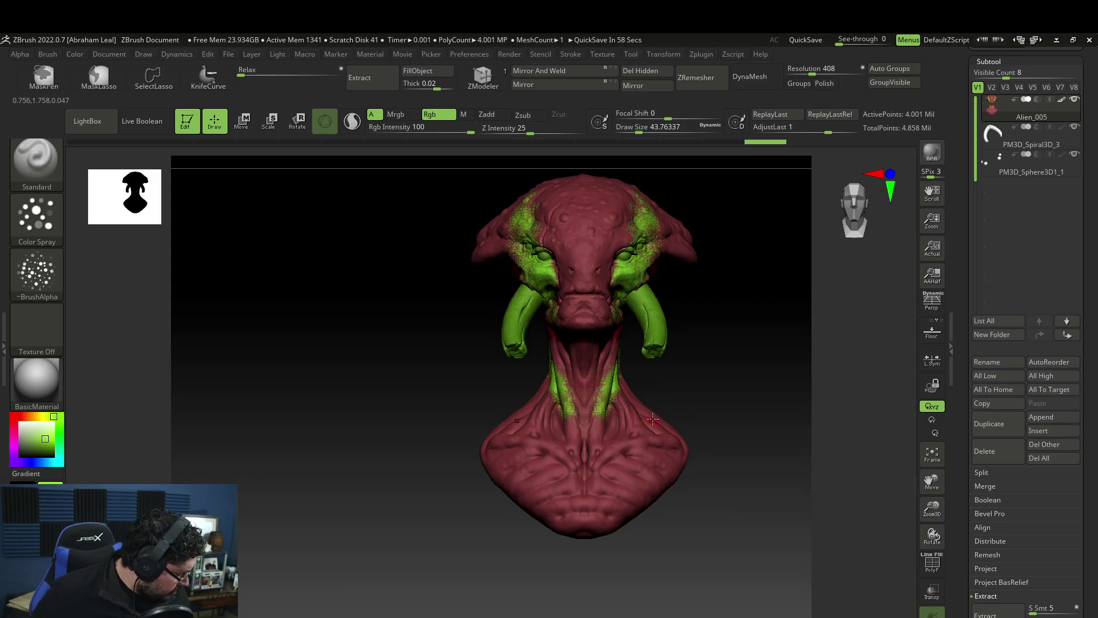
Spray mirrored green stripes diagonally across the chest and from the nose bridge up the forehead.
{"action": "left_click_drag", "start_coordinate": [605, 502], "coordinate": [634, 444]}
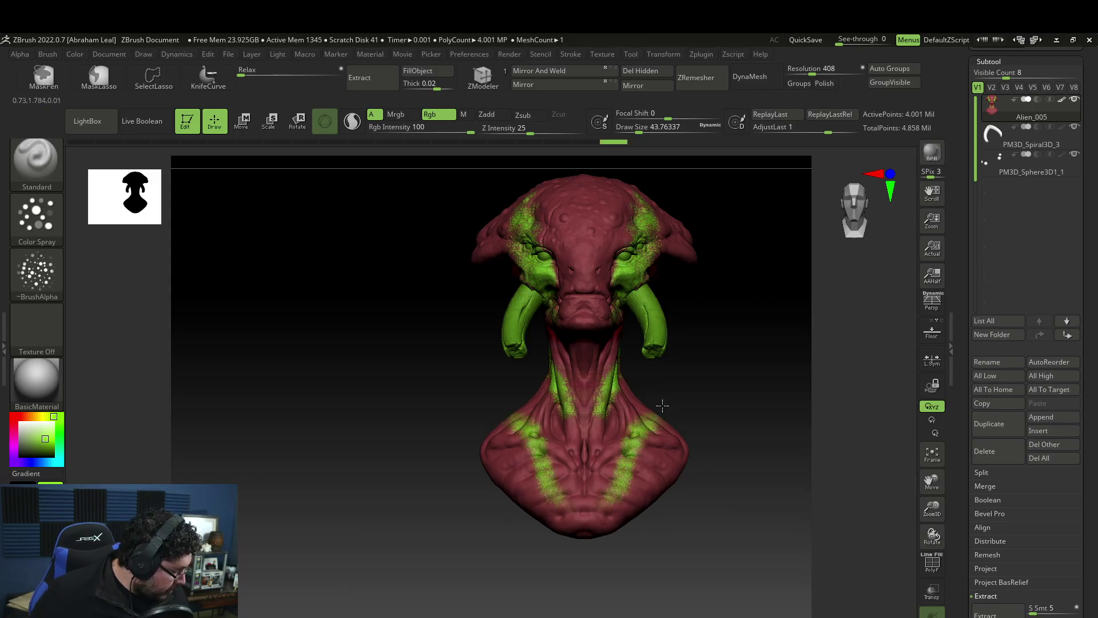
{"action": "left_click_drag", "start_coordinate": [663, 404], "coordinate": [655, 370]}
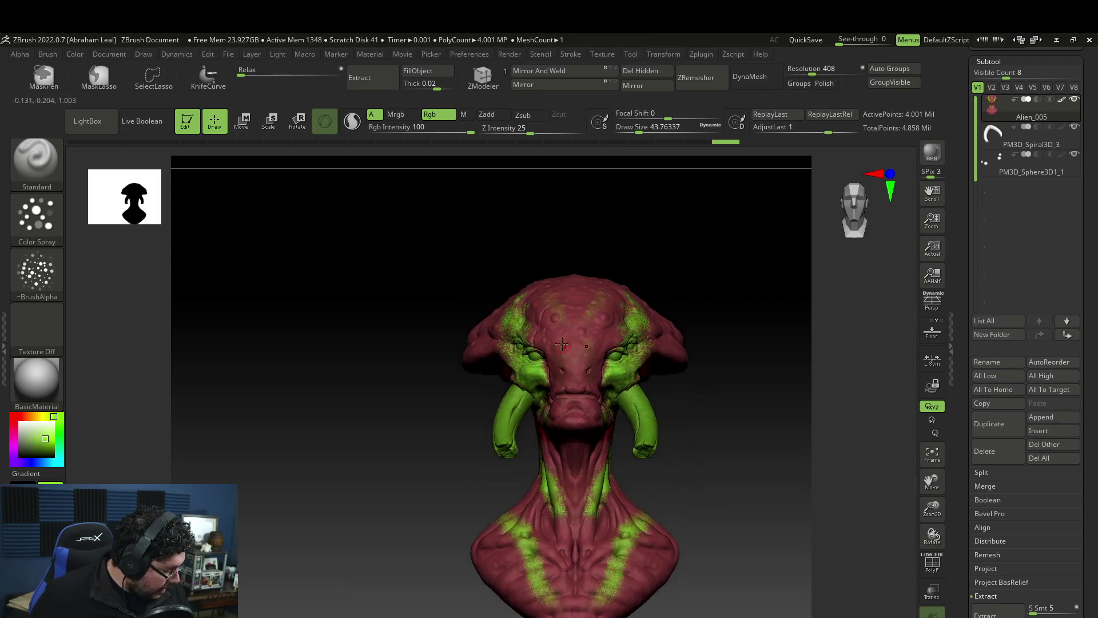
{"action": "left_click_drag", "start_coordinate": [572, 355], "coordinate": [632, 283]}
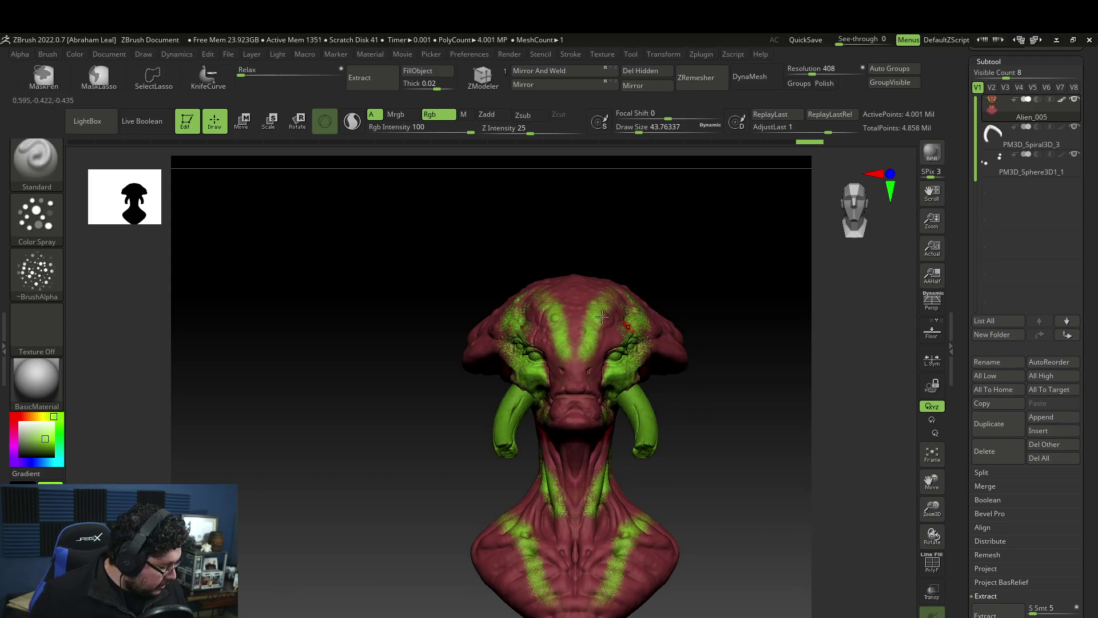
{"action": "left_click_drag", "start_coordinate": [662, 245], "coordinate": [679, 229]}
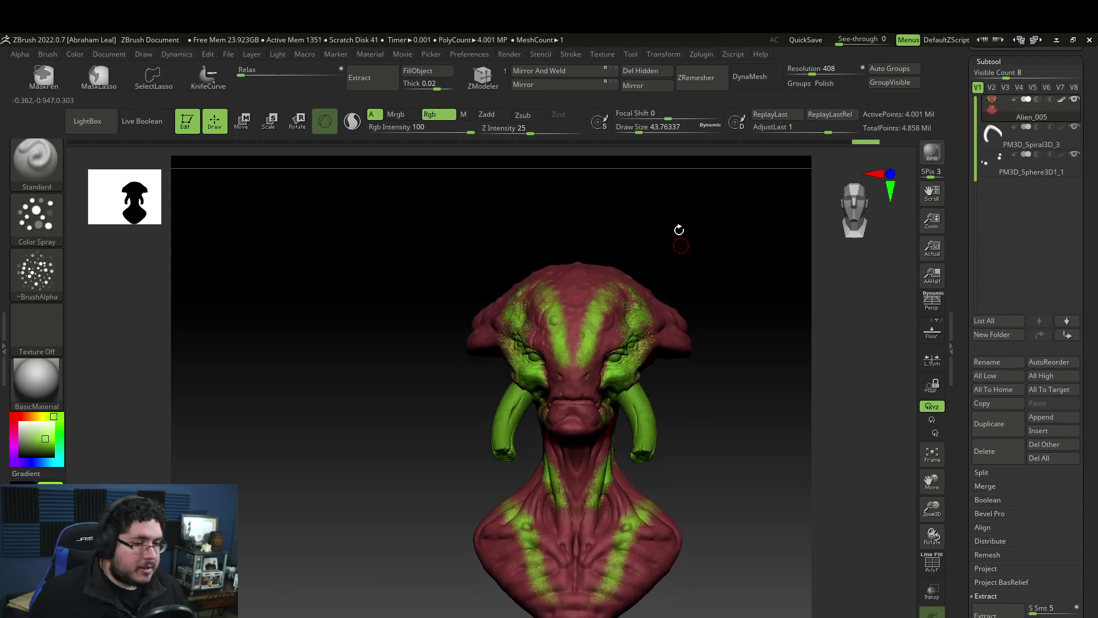
Try spraying black shading around the green brow patches and the eyes.
{"action": "left_click", "coordinate": [24, 454]}
{"action": "left_click_drag", "start_coordinate": [247, 421], "coordinate": [355, 412]}
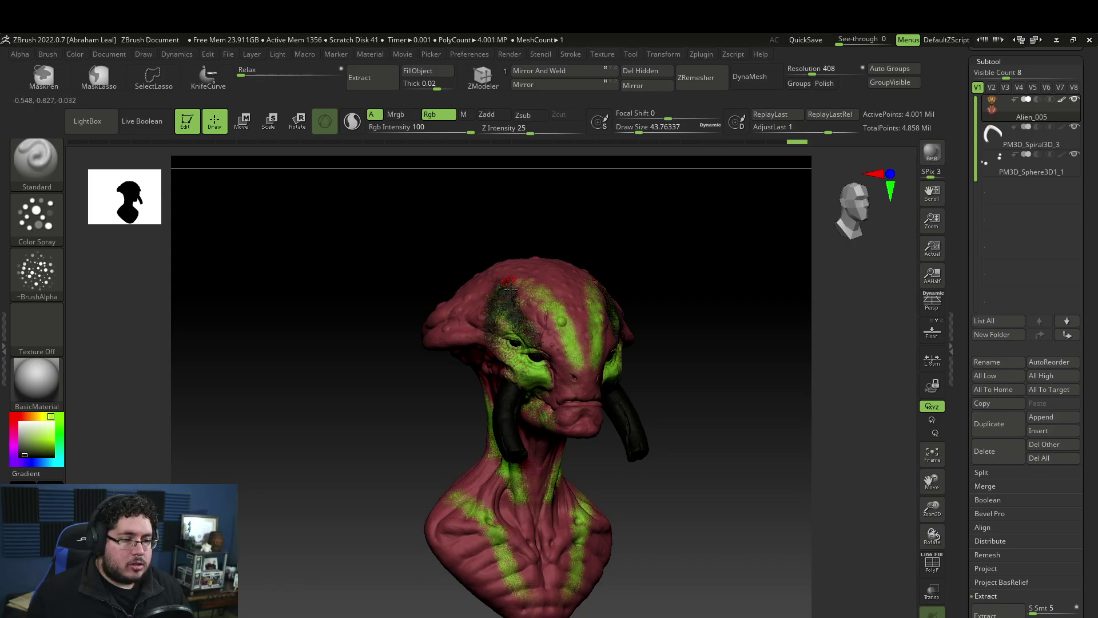
{"action": "left_click_drag", "start_coordinate": [510, 284], "coordinate": [504, 268]}
{"action": "left_click_drag", "start_coordinate": [538, 235], "coordinate": [566, 231]}
{"action": "mouse_move", "coordinate": [530, 295]}
{"action": "left_mouse_down"}
{"action": "mouse_move", "coordinate": [520, 291]}
{"action": "mouse_move", "coordinate": [531, 274]}
{"action": "mouse_move", "coordinate": [546, 297]}
{"action": "left_mouse_up"}
{"action": "mouse_move", "coordinate": [652, 240]}
{"action": "left_mouse_down"}
{"action": "mouse_move", "coordinate": [688, 239]}
{"action": "mouse_move", "coordinate": [632, 238]}
{"action": "left_mouse_up"}
{"action": "key", "text": "ctrl"}
{"action": "key", "text": "ctrl+z"}
{"action": "key", "text": "ctrl+z"}
{"action": "key", "text": "ctrl+z"}
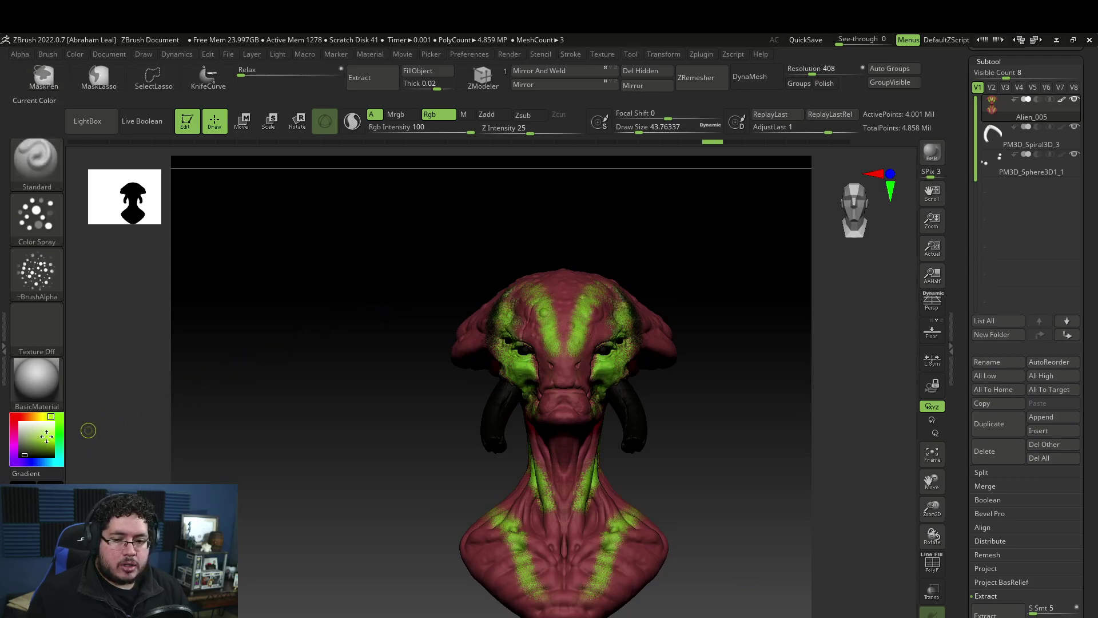
Spray white highlights over the green around the eyes, on the cheeks and along the forehead stripes.
{"action": "left_click", "coordinate": [20, 422]}
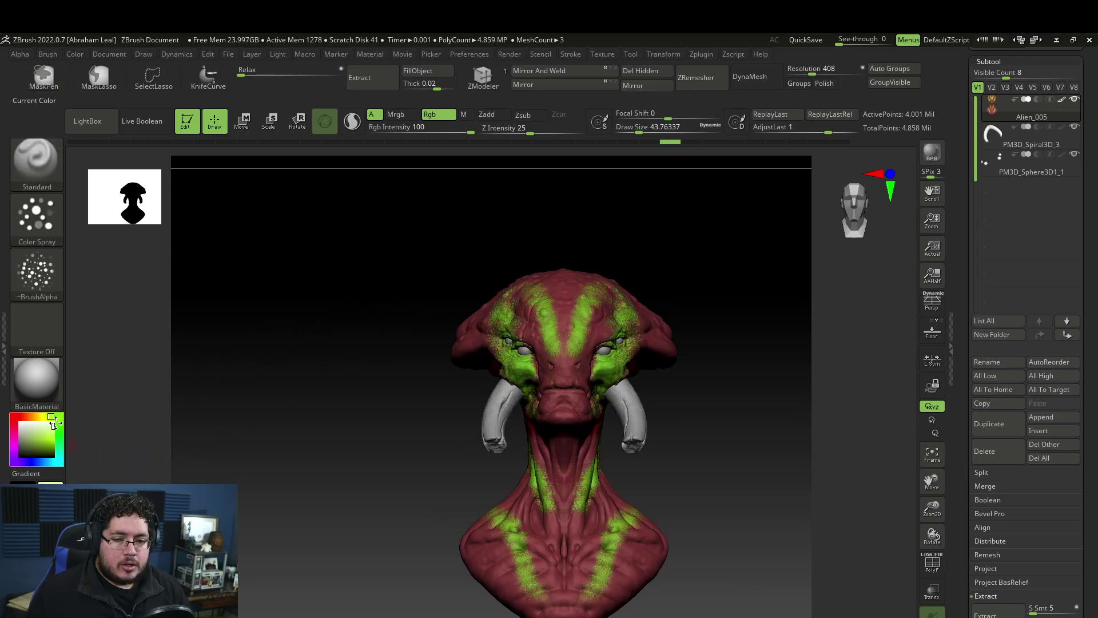
{"action": "left_click_drag", "start_coordinate": [293, 346], "coordinate": [517, 304]}
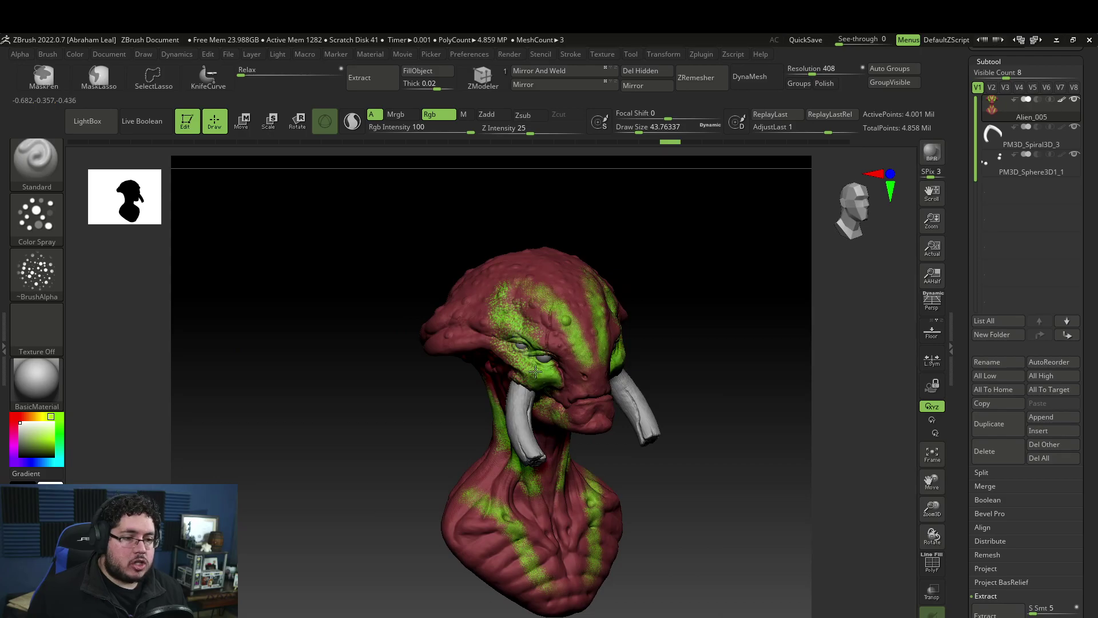
{"action": "left_click_drag", "start_coordinate": [572, 348], "coordinate": [595, 275]}
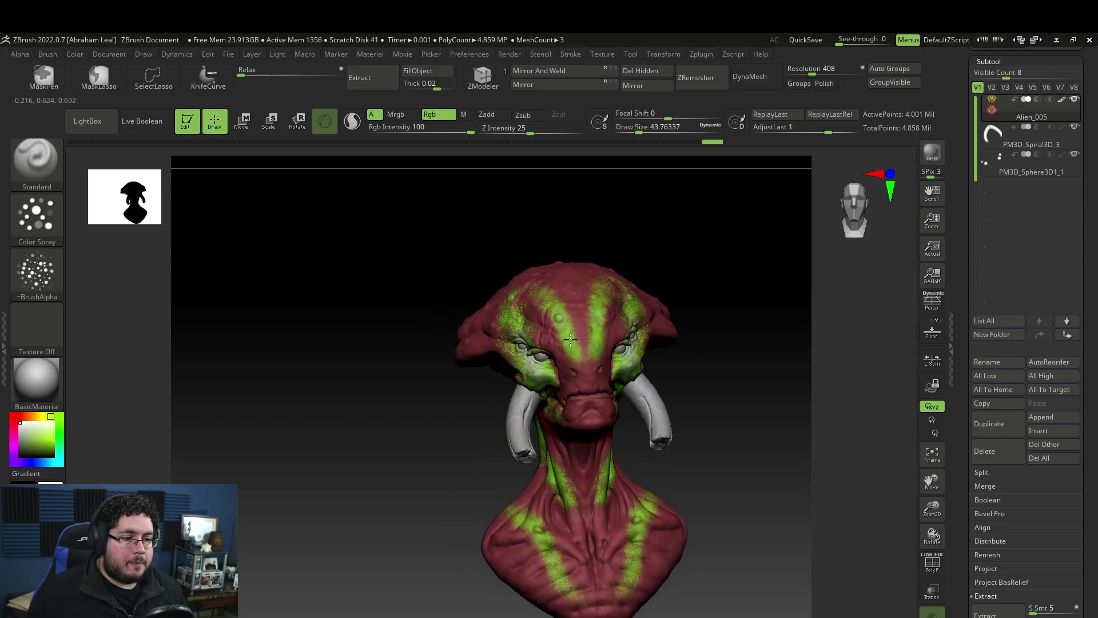
{"action": "left_click_drag", "start_coordinate": [711, 314], "coordinate": [677, 284]}
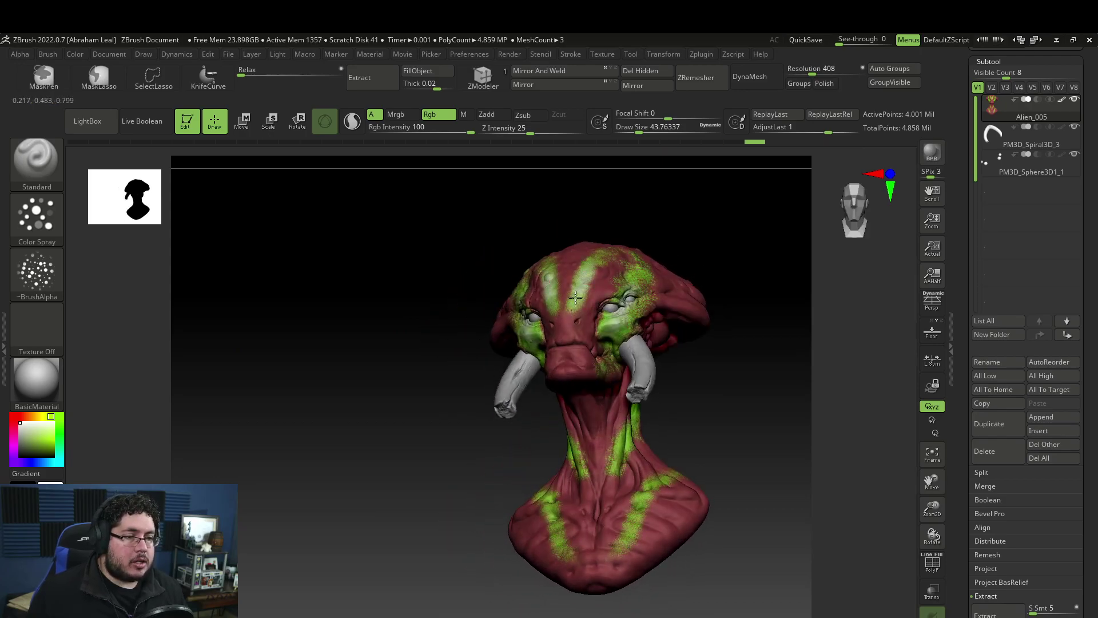
Spray white along the middle of the green strips on the neck and the chest stripes.
{"action": "mouse_move", "coordinate": [692, 325]}
{"action": "left_mouse_down"}
{"action": "mouse_move", "coordinate": [711, 375]}
{"action": "mouse_move", "coordinate": [636, 403]}
{"action": "mouse_move", "coordinate": [630, 515]}
{"action": "left_mouse_up"}
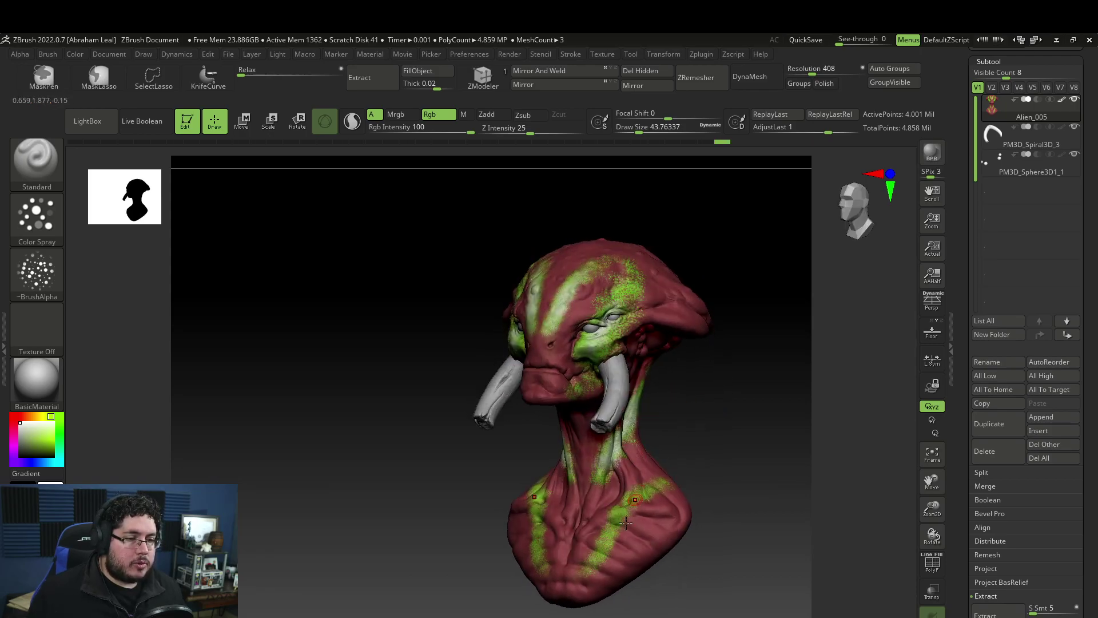
{"action": "mouse_move", "coordinate": [605, 552]}
{"action": "left_mouse_down"}
{"action": "mouse_move", "coordinate": [619, 516]}
{"action": "mouse_move", "coordinate": [645, 495]}
{"action": "left_mouse_up"}
{"action": "left_click_drag", "start_coordinate": [715, 461], "coordinate": [467, 414]}
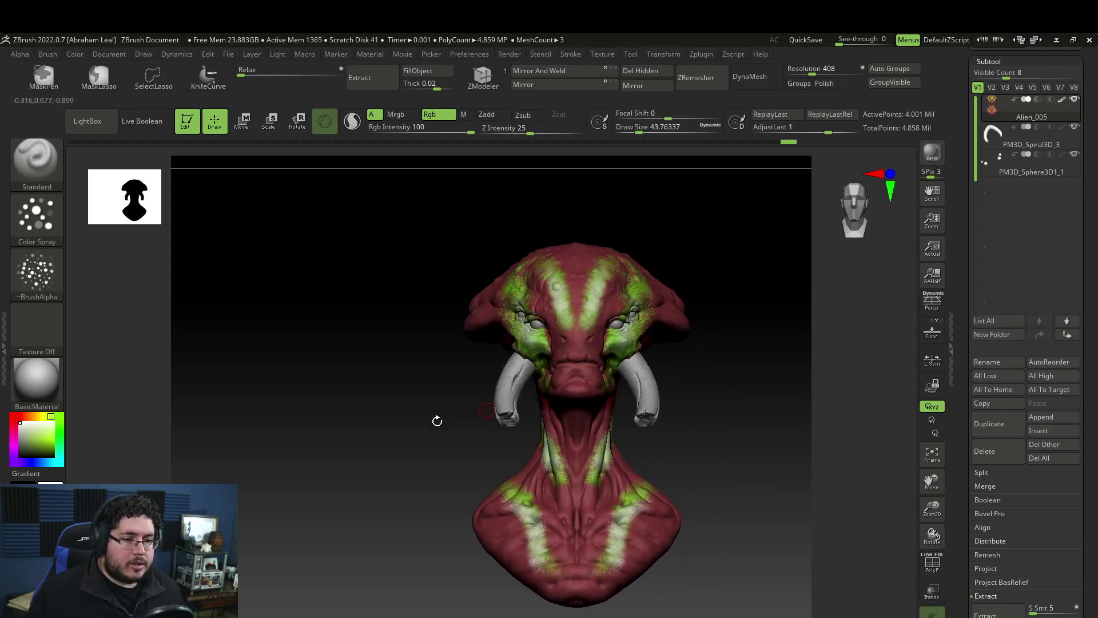
Choose purple, enlarge the brush to a draw size of about 87, and spray the muzzle and the brow areas beside the forehead stripes.
{"action": "left_click", "coordinate": [20, 461]}
{"action": "left_click", "coordinate": [37, 439]}
{"action": "left_click_drag", "start_coordinate": [292, 323], "coordinate": [635, 351]}
{"action": "key", "text": "space"}
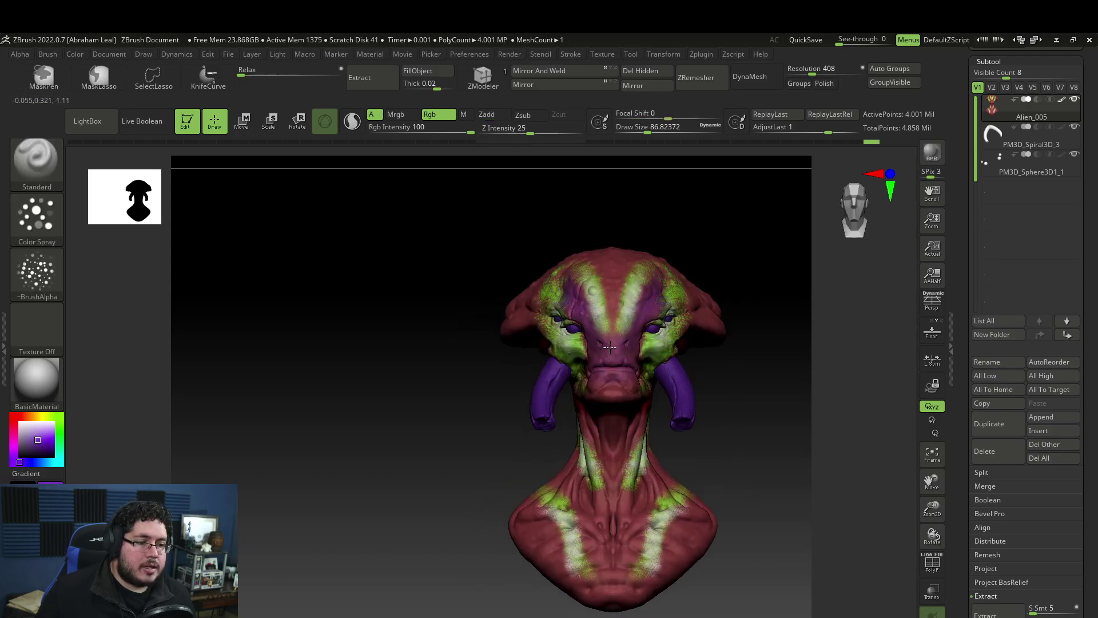
{"action": "right_click_drag", "start_coordinate": [594, 403], "coordinate": [648, 387]}
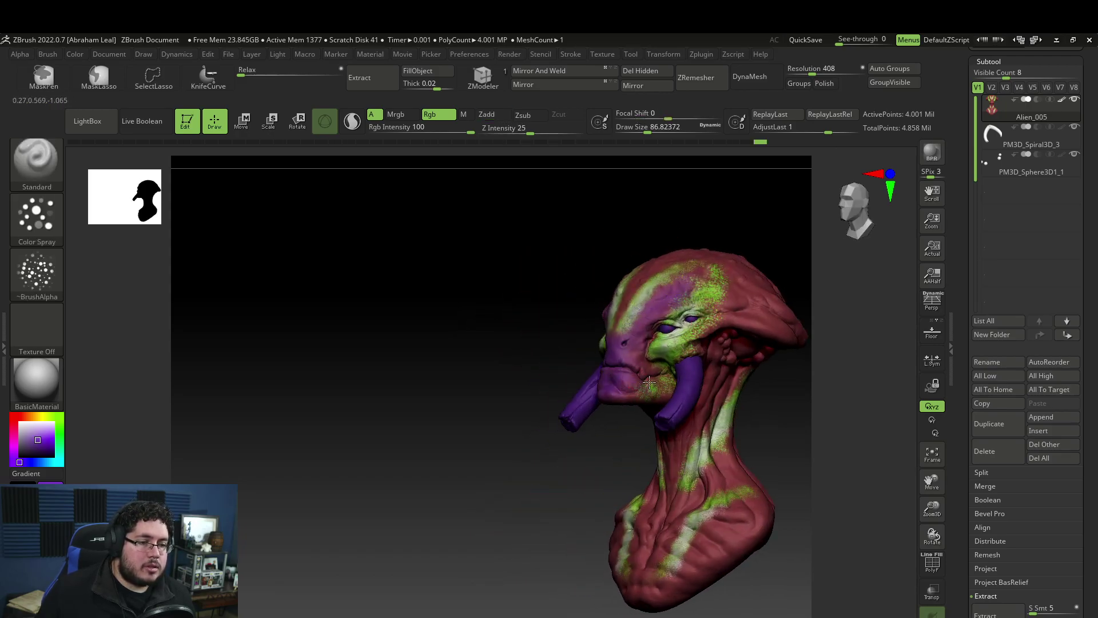
Spray purple across the upper forehead and over the mouth and chin.
{"action": "mouse_move", "coordinate": [640, 295]}
{"action": "right_mouse_down"}
{"action": "mouse_move", "coordinate": [710, 233]}
{"action": "mouse_move", "coordinate": [692, 298]}
{"action": "right_mouse_up"}
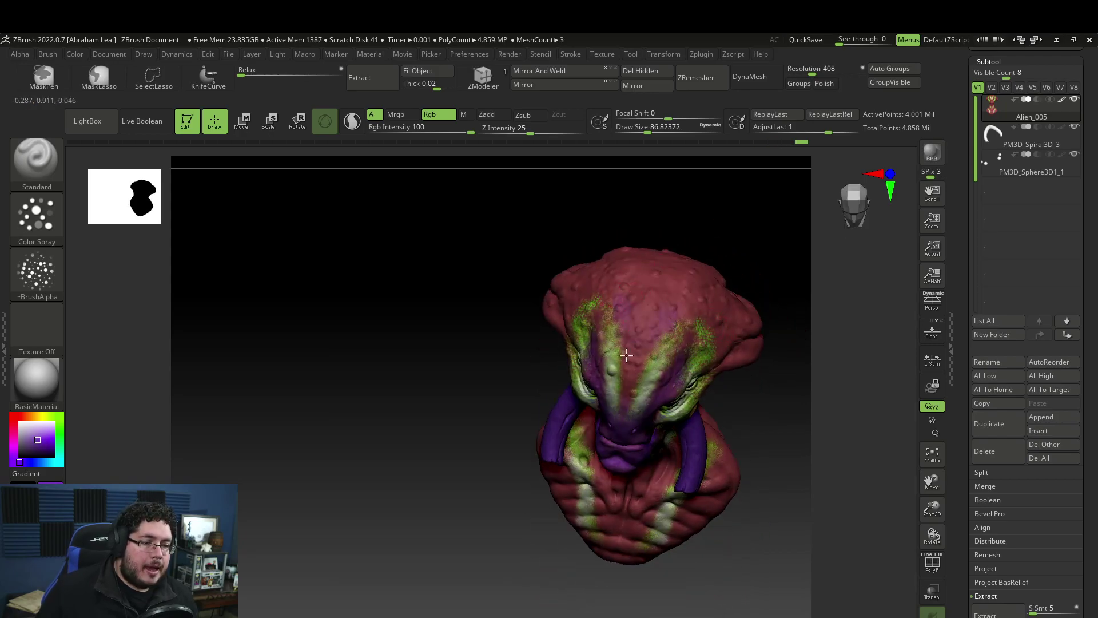
{"action": "mouse_move", "coordinate": [630, 358]}
{"action": "left_mouse_down"}
{"action": "mouse_move", "coordinate": [619, 323]}
{"action": "mouse_move", "coordinate": [610, 343]}
{"action": "left_mouse_up"}
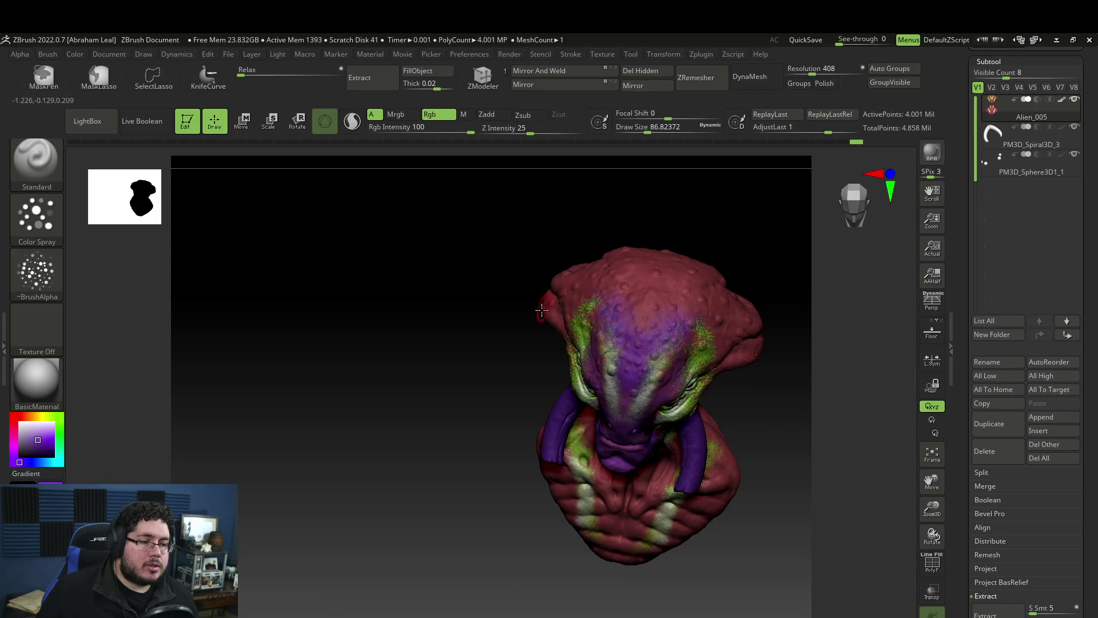
{"action": "mouse_move", "coordinate": [527, 364]}
{"action": "right_mouse_down"}
{"action": "mouse_move", "coordinate": [696, 257]}
{"action": "mouse_move", "coordinate": [729, 306]}
{"action": "right_mouse_up"}
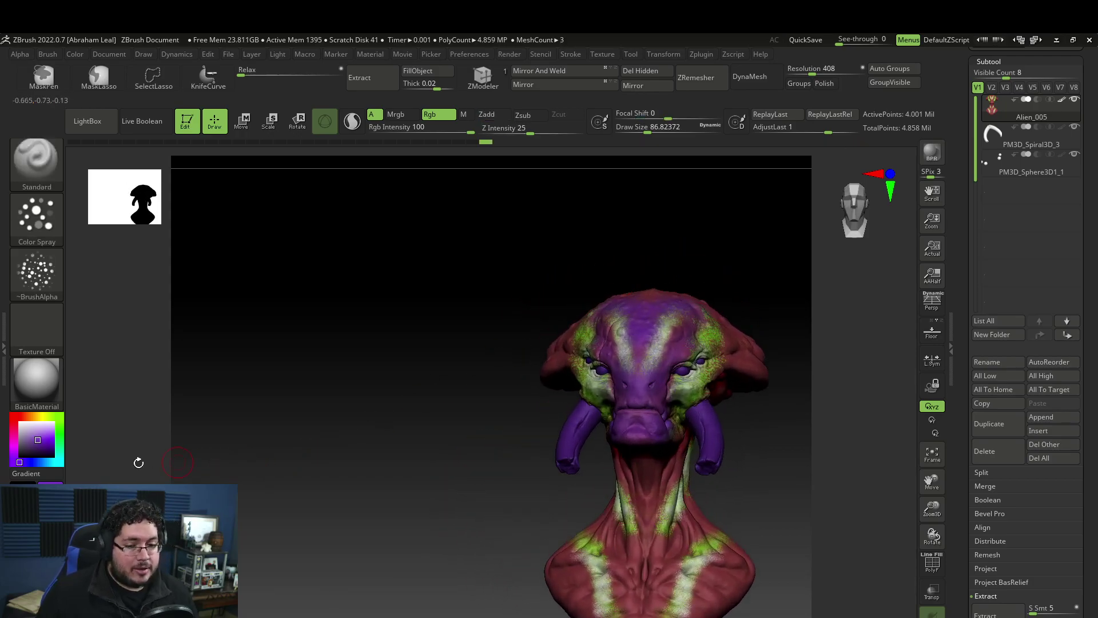
Spray muted red over the centre of the forehead and nose, and over the green and white around the eyes.
{"action": "left_click_drag", "start_coordinate": [462, 446], "coordinate": [623, 556]}
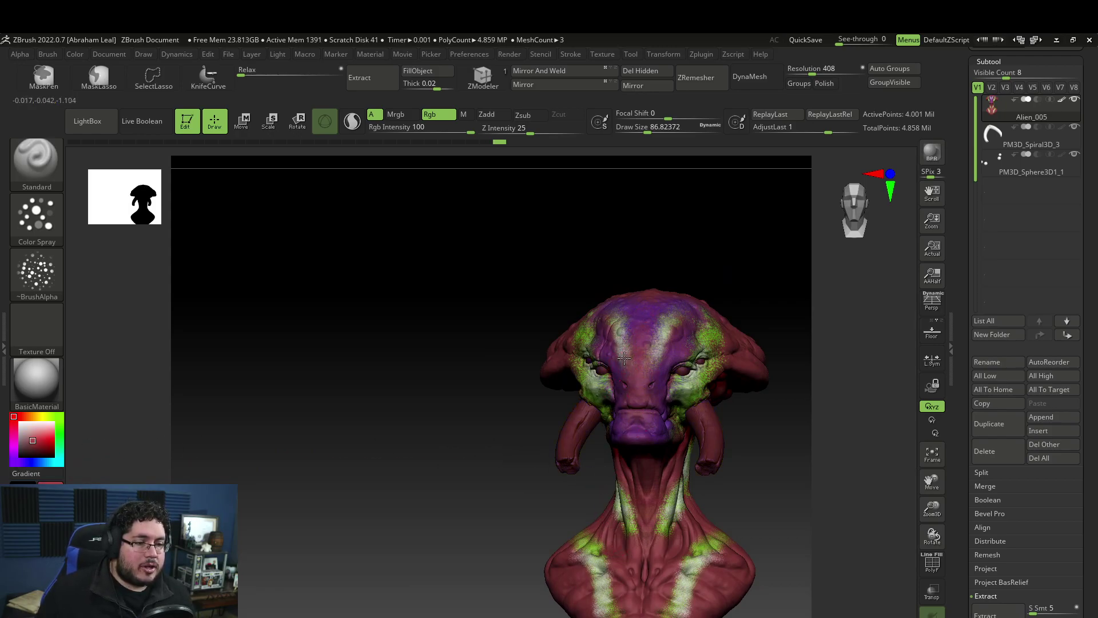
{"action": "right_click_drag", "start_coordinate": [637, 317], "coordinate": [630, 300]}
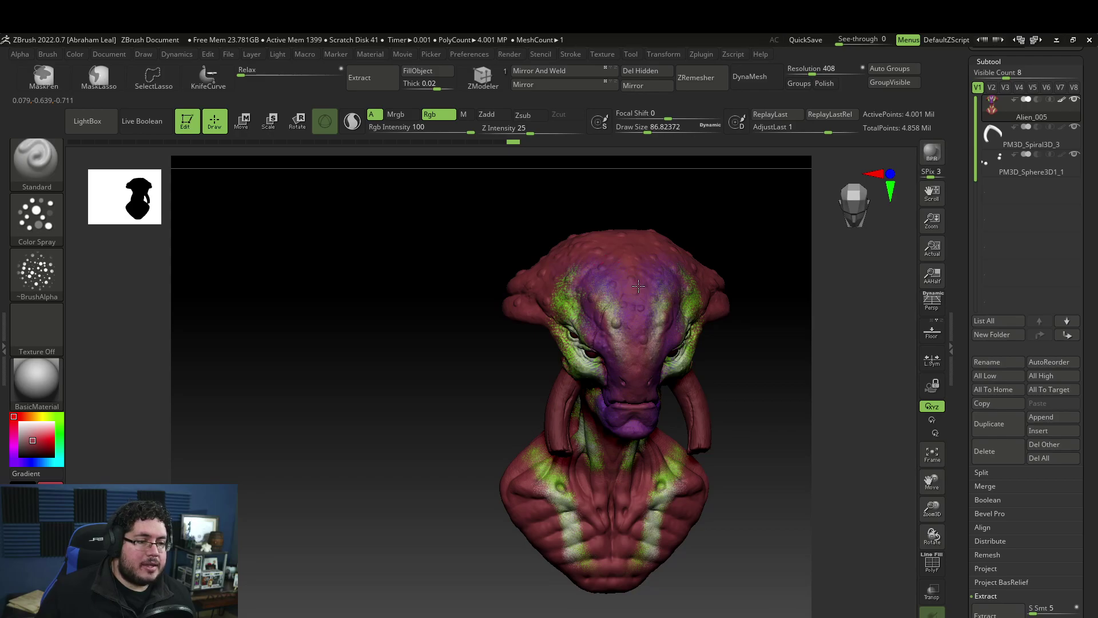
{"action": "mouse_move", "coordinate": [747, 249]}
{"action": "right_mouse_down"}
{"action": "mouse_move", "coordinate": [735, 249]}
{"action": "mouse_move", "coordinate": [703, 336]}
{"action": "right_mouse_up"}
{"action": "left_click_drag", "start_coordinate": [723, 325], "coordinate": [693, 344]}
{"action": "mouse_move", "coordinate": [721, 320]}
{"action": "right_mouse_down", "text": "shift"}
{"action": "mouse_move", "coordinate": [765, 333]}
{"action": "mouse_move", "coordinate": [710, 320]}
{"action": "mouse_move", "coordinate": [733, 332]}
{"action": "right_mouse_up", "text": "shift"}
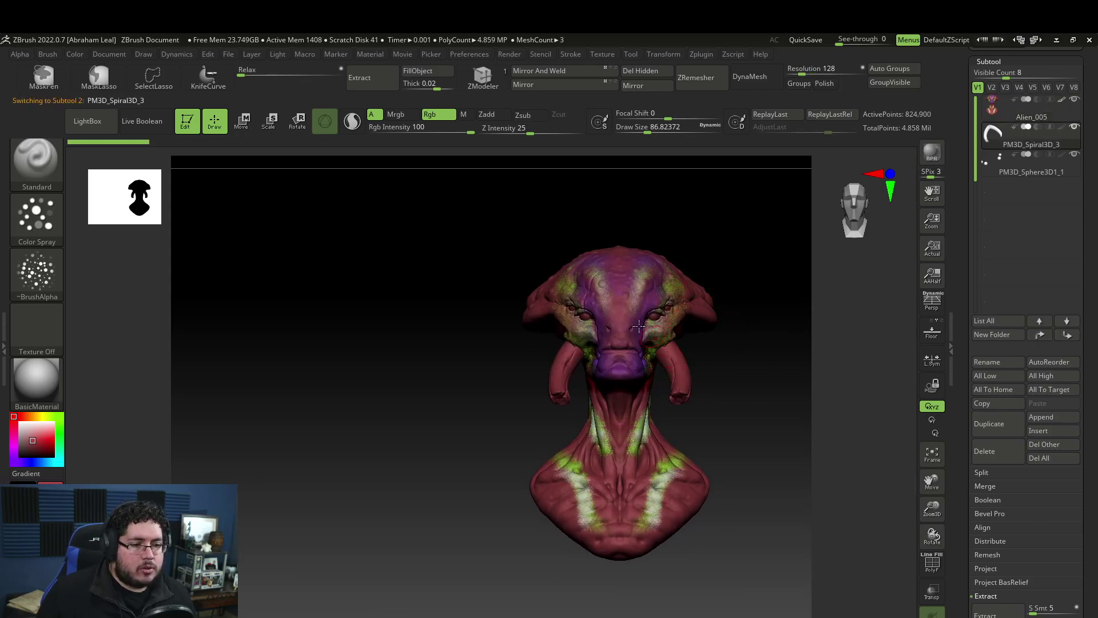
Fill the tusk subtool PM3D_Spiral3D_3 with a pale cream yellow.
{"action": "left_click", "coordinate": [38, 429]}
{"action": "left_click", "coordinate": [42, 416]}
{"action": "left_click", "coordinate": [35, 431]}
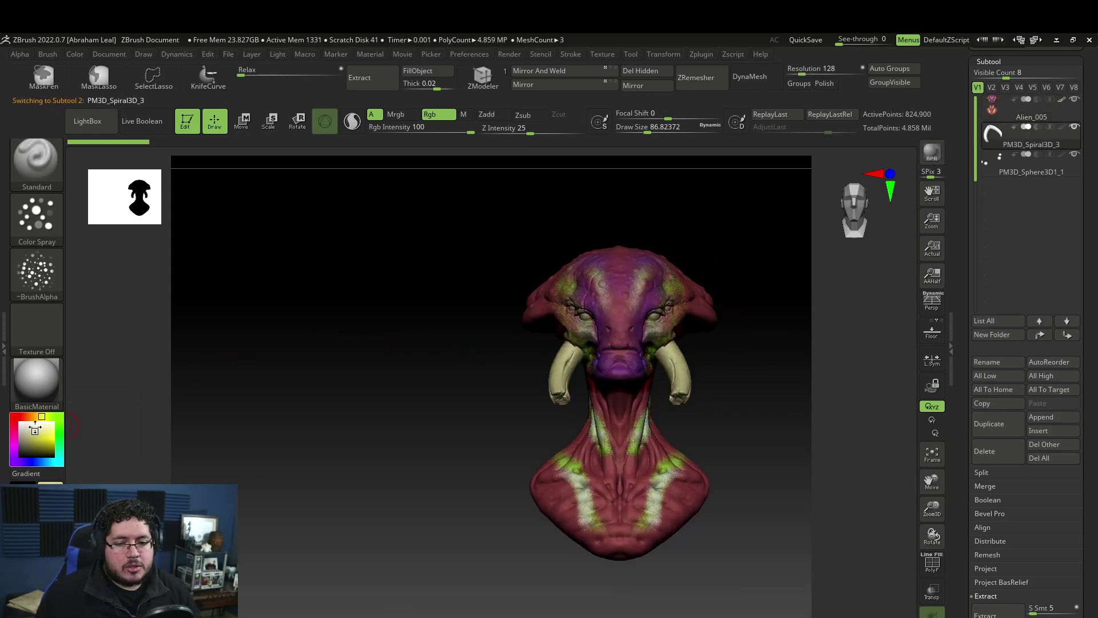
{"action": "left_click", "coordinate": [75, 53]}
{"action": "left_click", "coordinate": [102, 296]}
Select the eye subtool PM3D_Sphere3D1_1 and fill it with black.
{"action": "left_click_drag", "start_coordinate": [265, 336], "coordinate": [512, 302]}
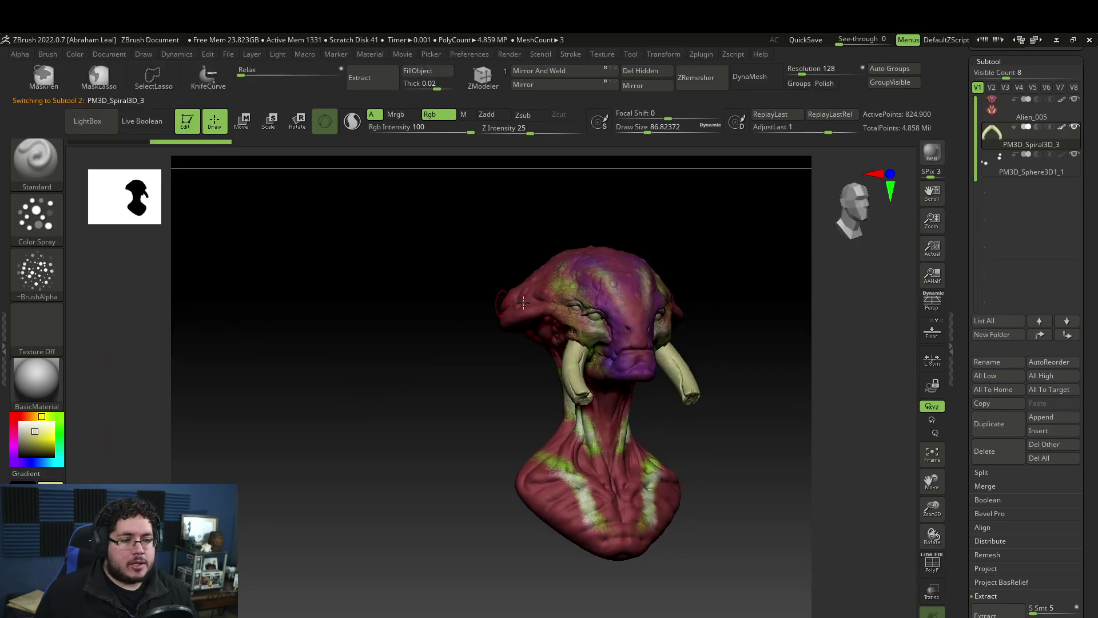
{"action": "left_click", "coordinate": [589, 320], "text": "alt"}
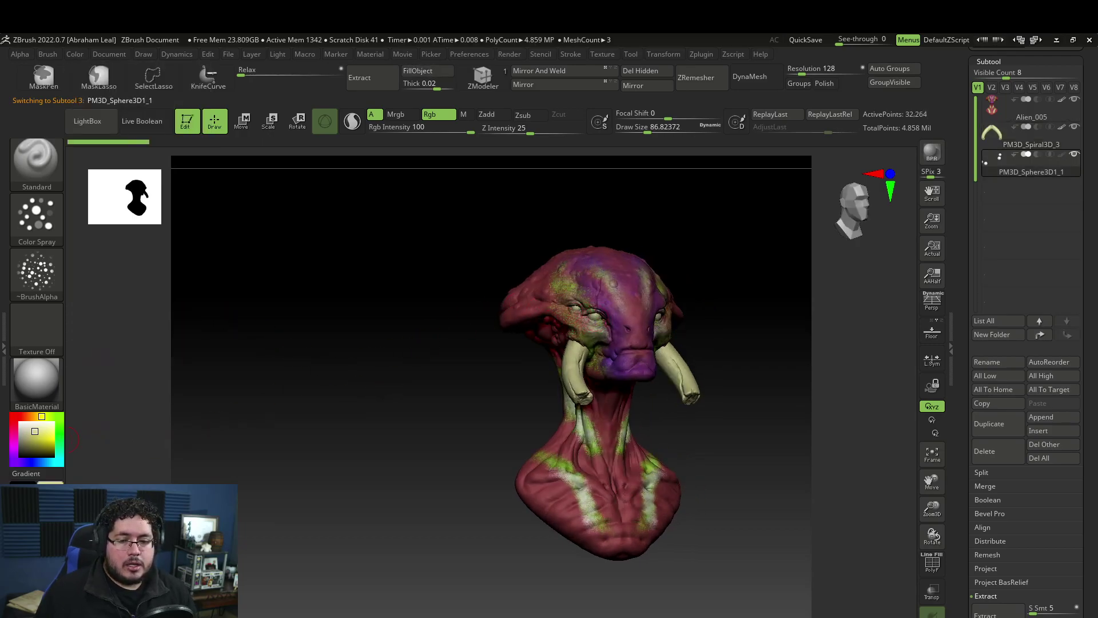
{"action": "left_click", "coordinate": [20, 456]}
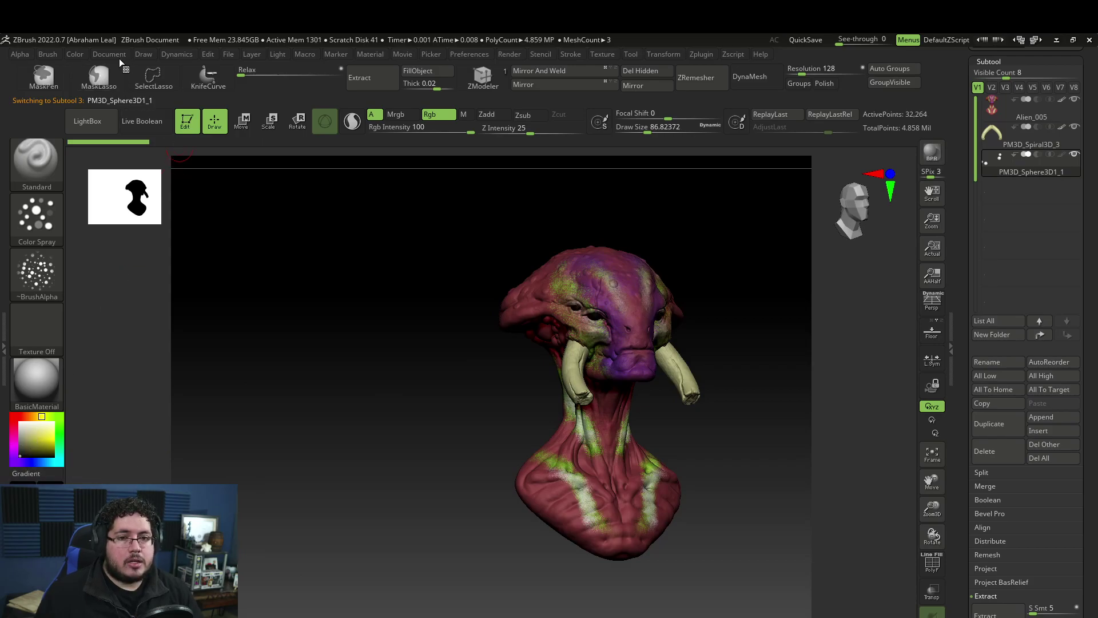
{"action": "left_click", "coordinate": [75, 54]}
{"action": "left_click", "coordinate": [114, 299]}
Return to the Alien_005 subtool and spray a deeper red along the rear edges of the head crest.
{"action": "left_click", "coordinate": [606, 274], "text": "alt"}
{"action": "left_click_drag", "start_coordinate": [709, 254], "coordinate": [662, 275]}
{"action": "mouse_move", "coordinate": [725, 349]}
{"action": "left_mouse_down", "text": "alt"}
{"action": "mouse_move", "coordinate": [727, 362]}
{"action": "mouse_move", "coordinate": [757, 357]}
{"action": "mouse_move", "coordinate": [740, 371]}
{"action": "mouse_move", "coordinate": [721, 365]}
{"action": "left_mouse_up", "text": "alt"}
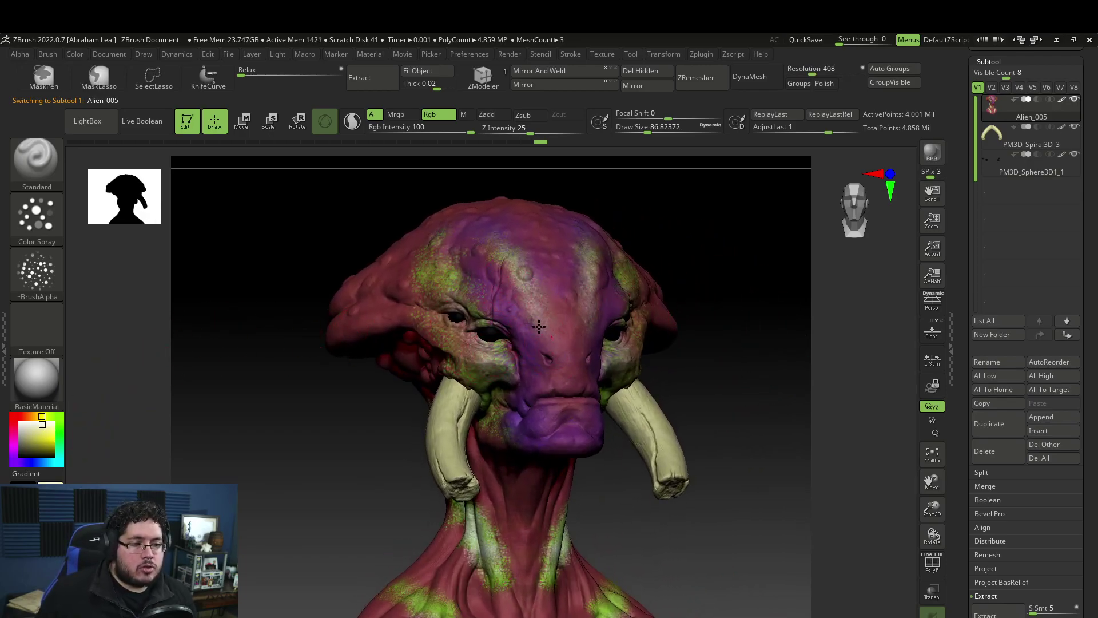
{"action": "left_click_drag", "start_coordinate": [666, 277], "coordinate": [732, 331]}
{"action": "left_click_drag", "start_coordinate": [652, 254], "coordinate": [721, 312], "text": "alt"}
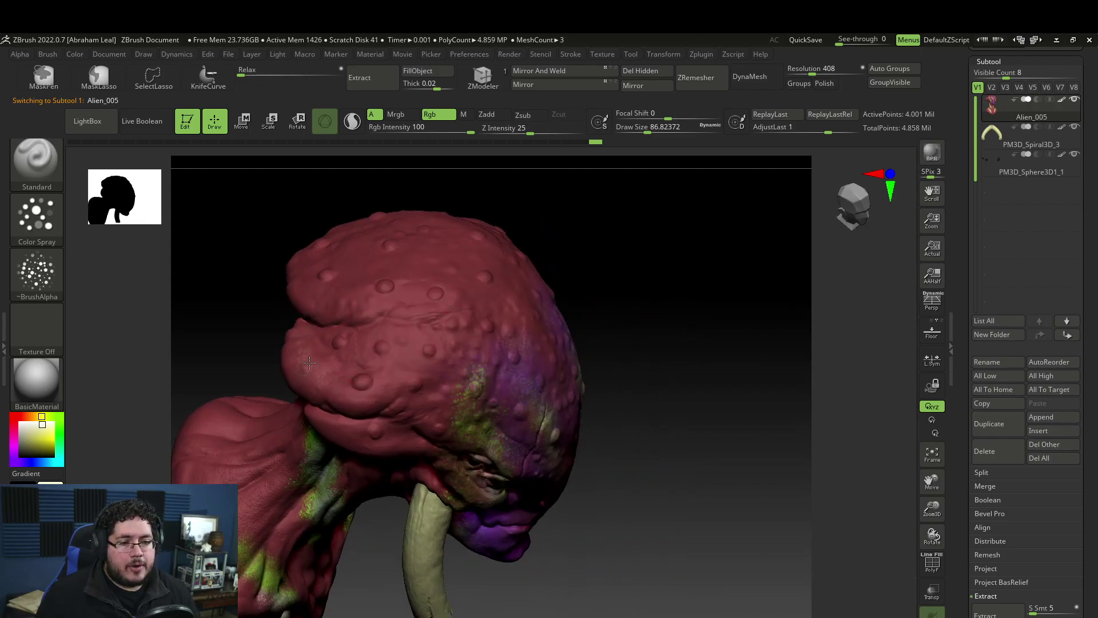
{"action": "left_click", "coordinate": [15, 418]}
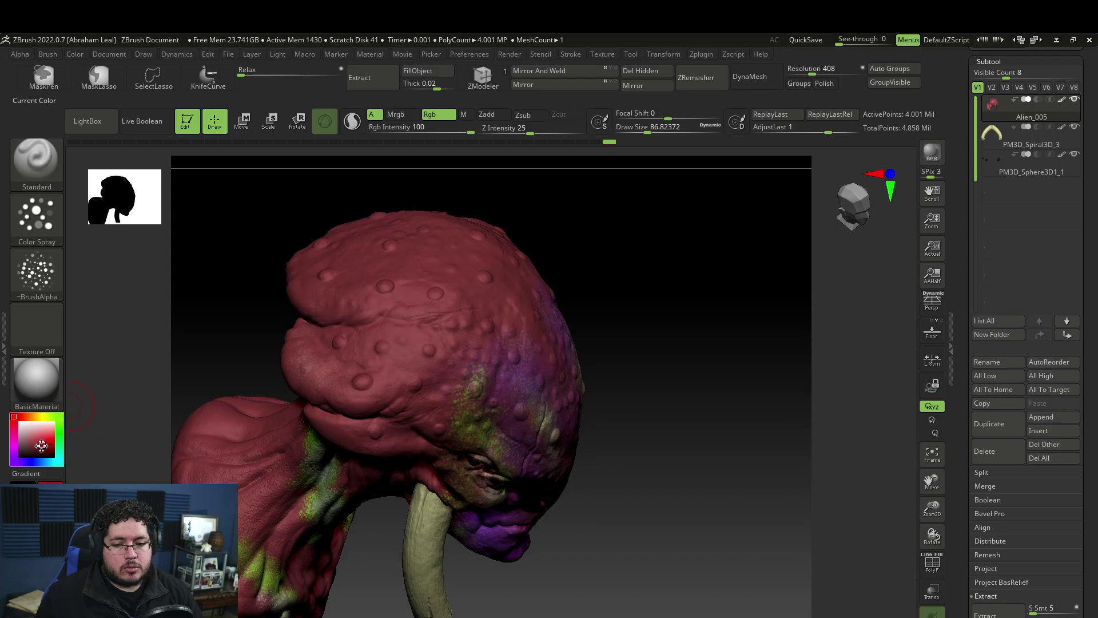
{"action": "left_click_drag", "start_coordinate": [291, 364], "coordinate": [298, 361]}
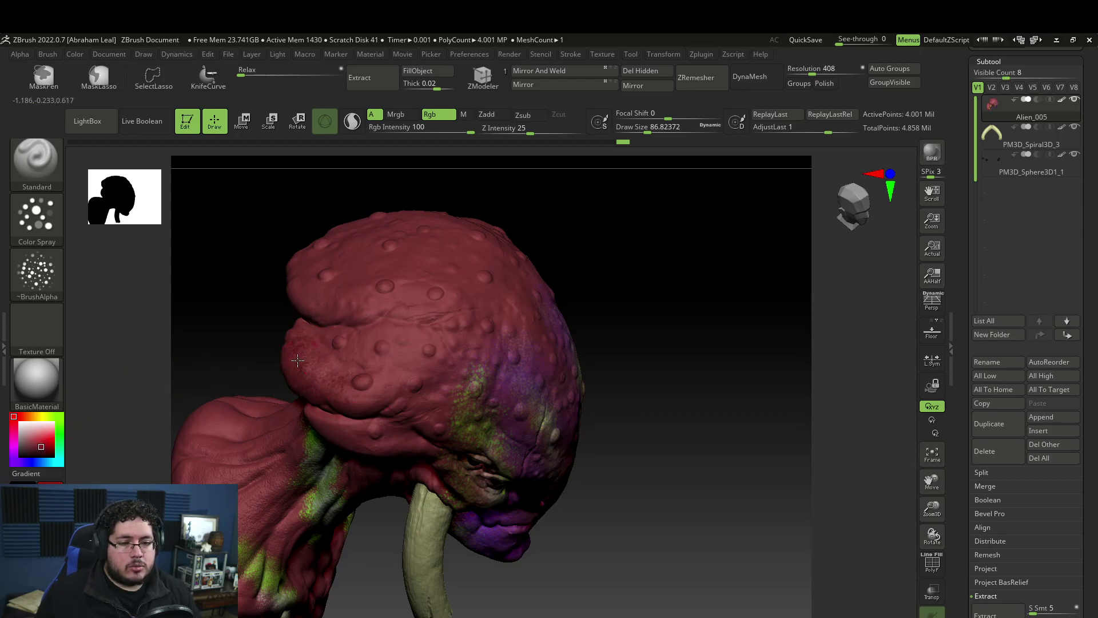
{"action": "left_click_drag", "start_coordinate": [294, 280], "coordinate": [314, 304]}
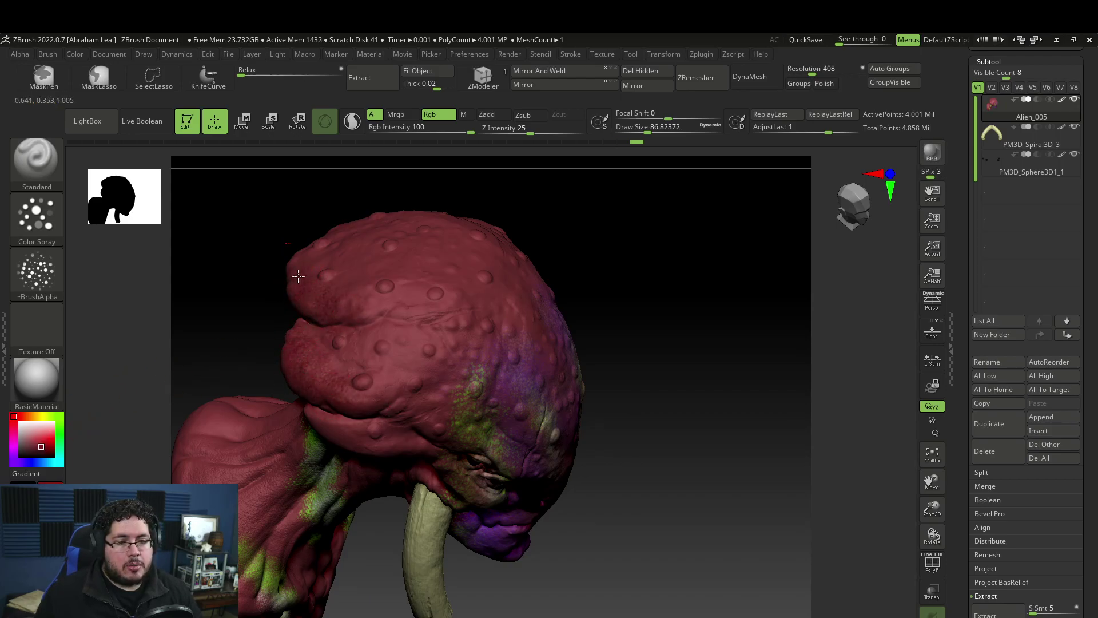
{"action": "mouse_move", "coordinate": [309, 247]}
{"action": "right_mouse_down"}
{"action": "mouse_move", "coordinate": [357, 334]}
{"action": "mouse_move", "coordinate": [566, 235]}
{"action": "mouse_move", "coordinate": [595, 284]}
{"action": "right_mouse_up"}
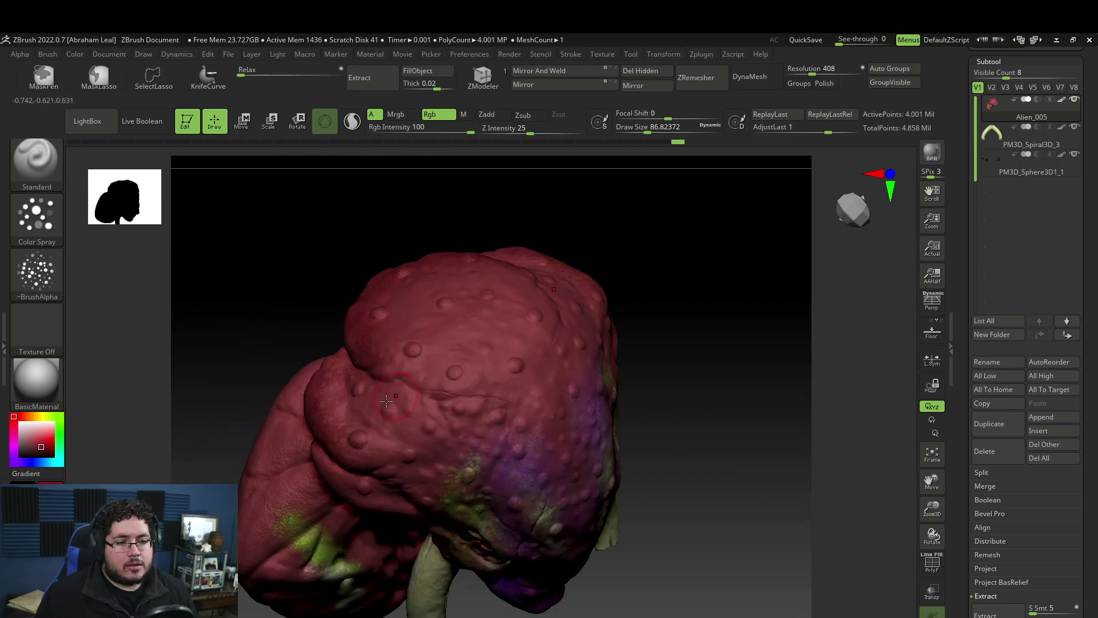
Spray the deeper red over the green patches on the brow and around the eyes to blend them into the skin.
{"action": "right_click_drag", "start_coordinate": [640, 324], "coordinate": [605, 266]}
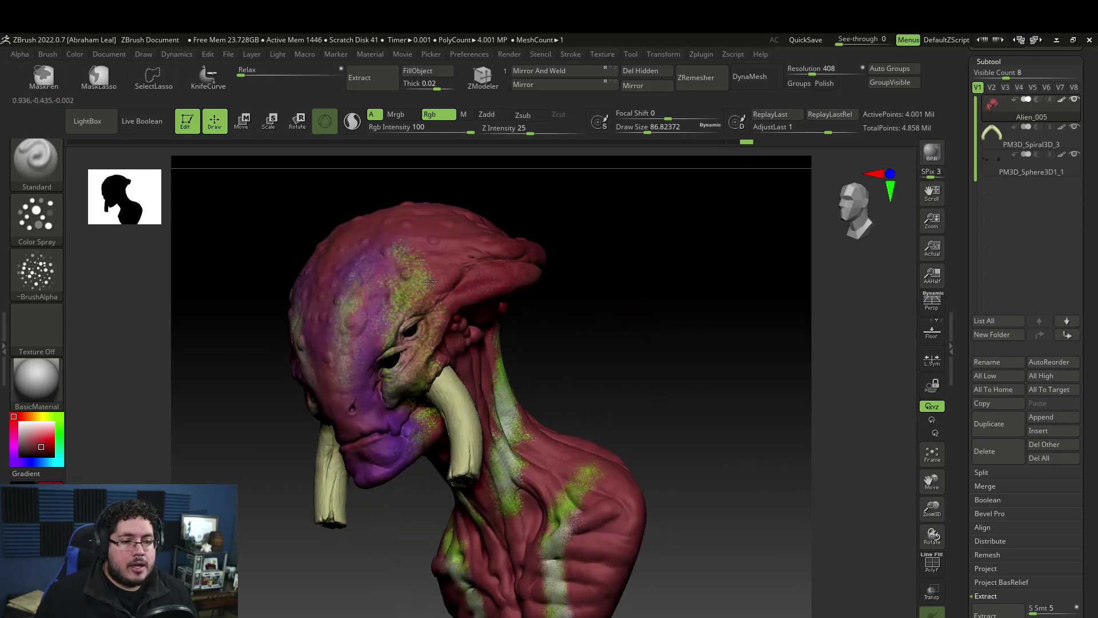
{"action": "left_click_drag", "start_coordinate": [439, 275], "coordinate": [377, 388]}
{"action": "right_click_drag", "start_coordinate": [411, 277], "coordinate": [497, 246]}
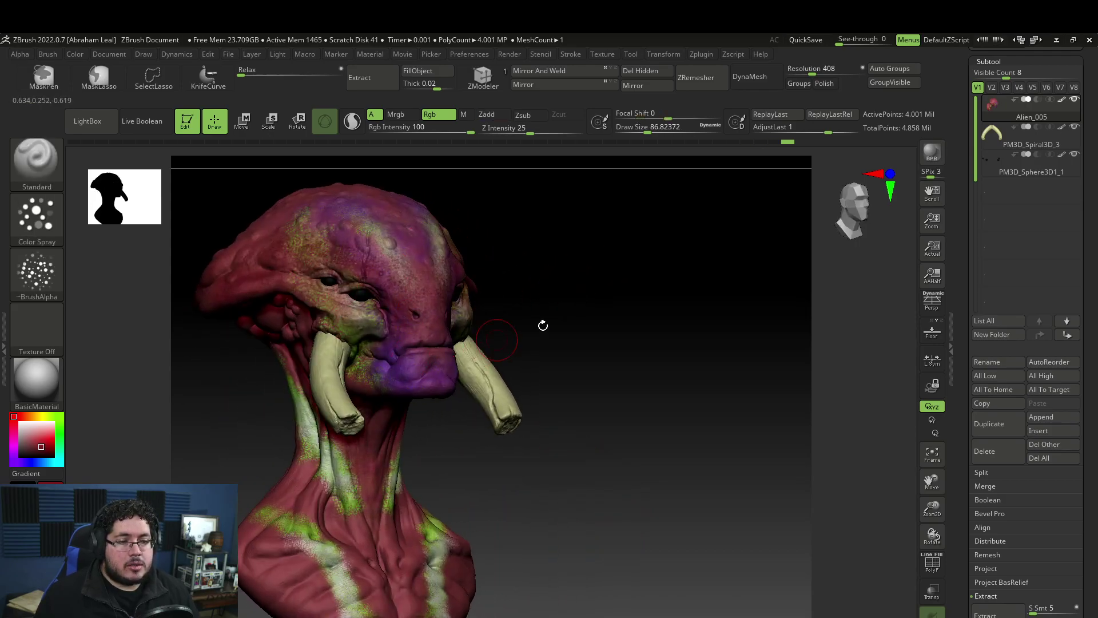
{"action": "right_click_drag", "start_coordinate": [528, 330], "coordinate": [467, 309]}
Spray the deeper red down the throat and on the underside of the head.
{"action": "mouse_move", "coordinate": [360, 470]}
{"action": "left_mouse_down"}
{"action": "mouse_move", "coordinate": [374, 495]}
{"action": "mouse_move", "coordinate": [360, 487]}
{"action": "left_mouse_up"}
{"action": "left_click_drag", "start_coordinate": [390, 401], "coordinate": [413, 458]}
{"action": "right_click_drag", "start_coordinate": [484, 404], "coordinate": [447, 356]}
{"action": "right_click_drag", "start_coordinate": [348, 378], "coordinate": [209, 445]}
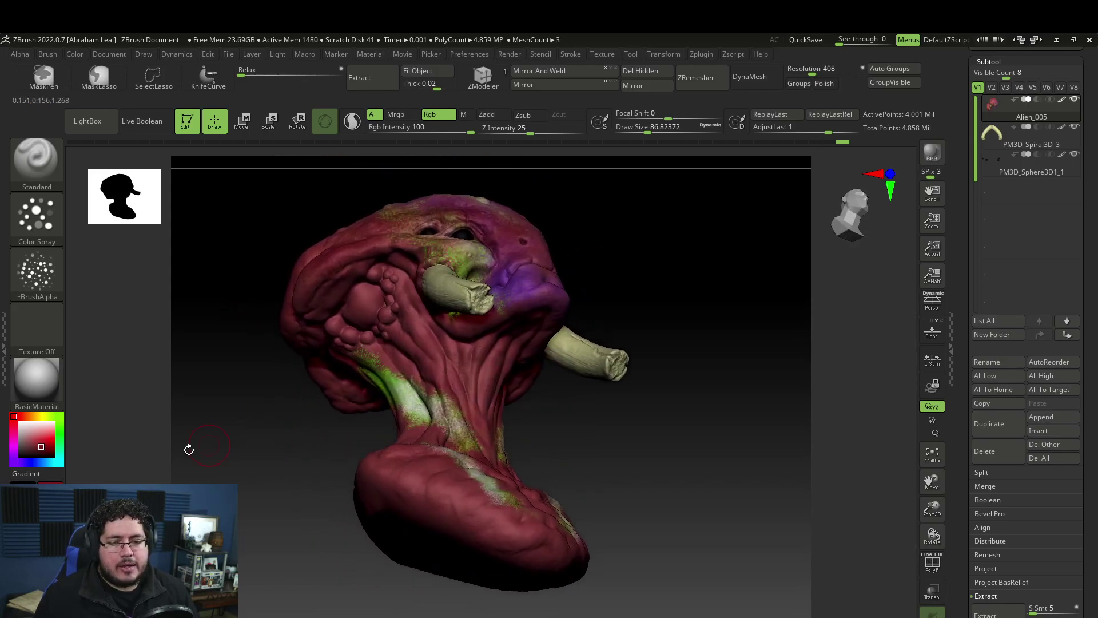
Spray yellow over the clusters of round growths below the crest on both sides of the head.
{"action": "left_click", "coordinate": [45, 418]}
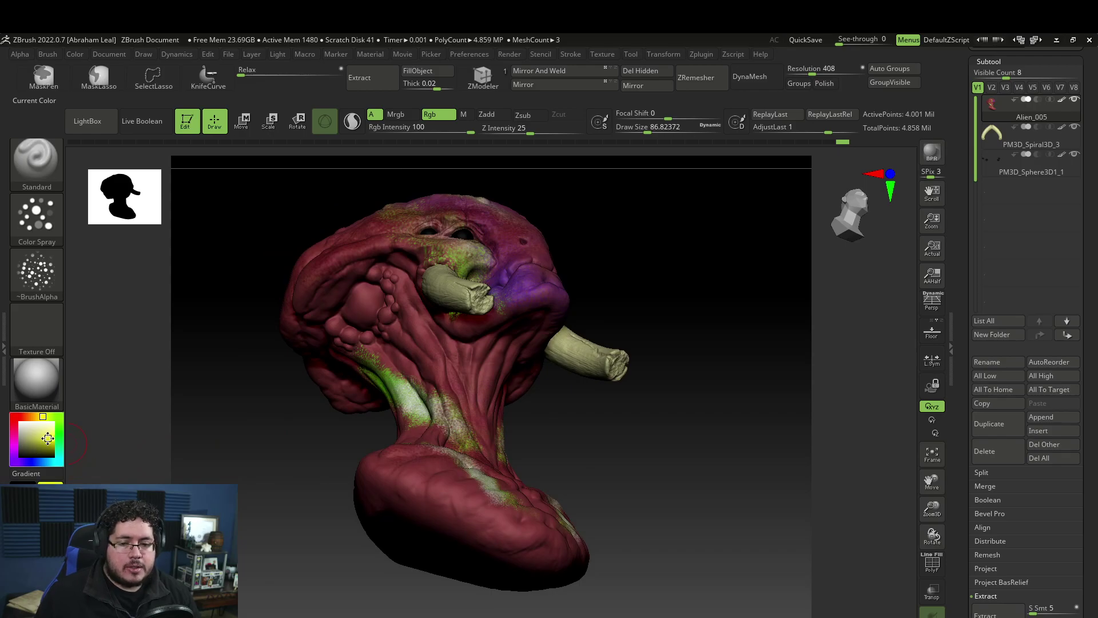
{"action": "mouse_move", "coordinate": [362, 313]}
{"action": "left_mouse_down"}
{"action": "mouse_move", "coordinate": [375, 286]}
{"action": "mouse_move", "coordinate": [360, 338]}
{"action": "mouse_move", "coordinate": [363, 320]}
{"action": "left_mouse_up"}
{"action": "left_click_drag", "start_coordinate": [625, 190], "coordinate": [615, 233], "text": "shift"}
{"action": "mouse_move", "coordinate": [642, 294]}
{"action": "left_mouse_down"}
{"action": "mouse_move", "coordinate": [505, 311]}
{"action": "mouse_move", "coordinate": [494, 291]}
{"action": "mouse_move", "coordinate": [461, 284]}
{"action": "left_mouse_up"}
{"action": "left_click_drag", "start_coordinate": [620, 348], "coordinate": [623, 306]}
Spray orange over the yellow growths, and add a golden yellow touch to the large central one.
{"action": "left_click", "coordinate": [33, 416]}
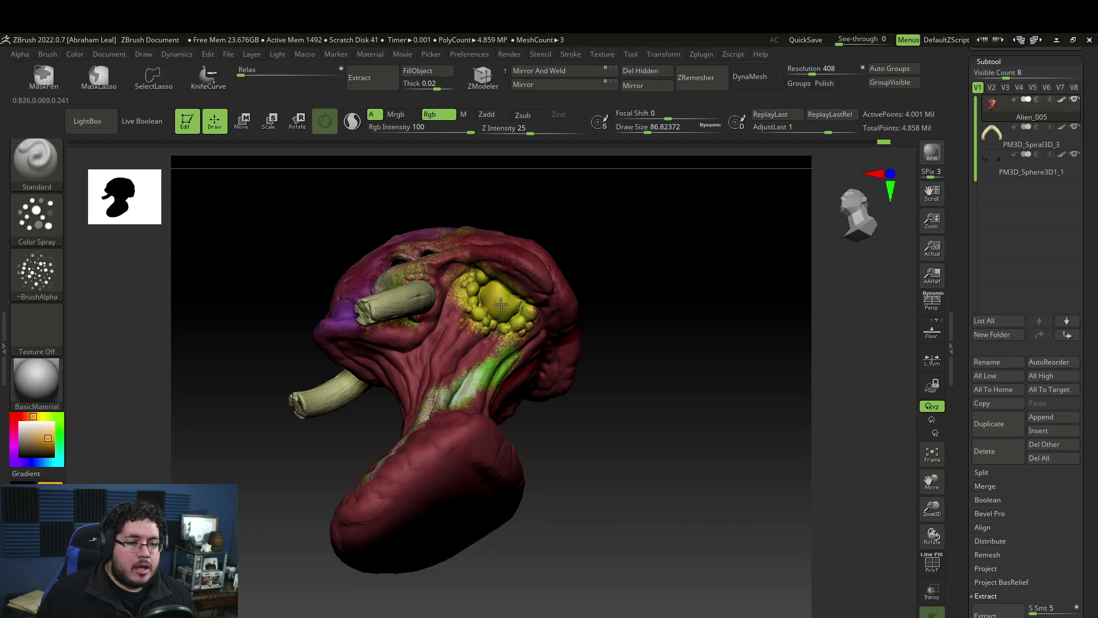
{"action": "left_click_drag", "start_coordinate": [511, 304], "coordinate": [491, 308]}
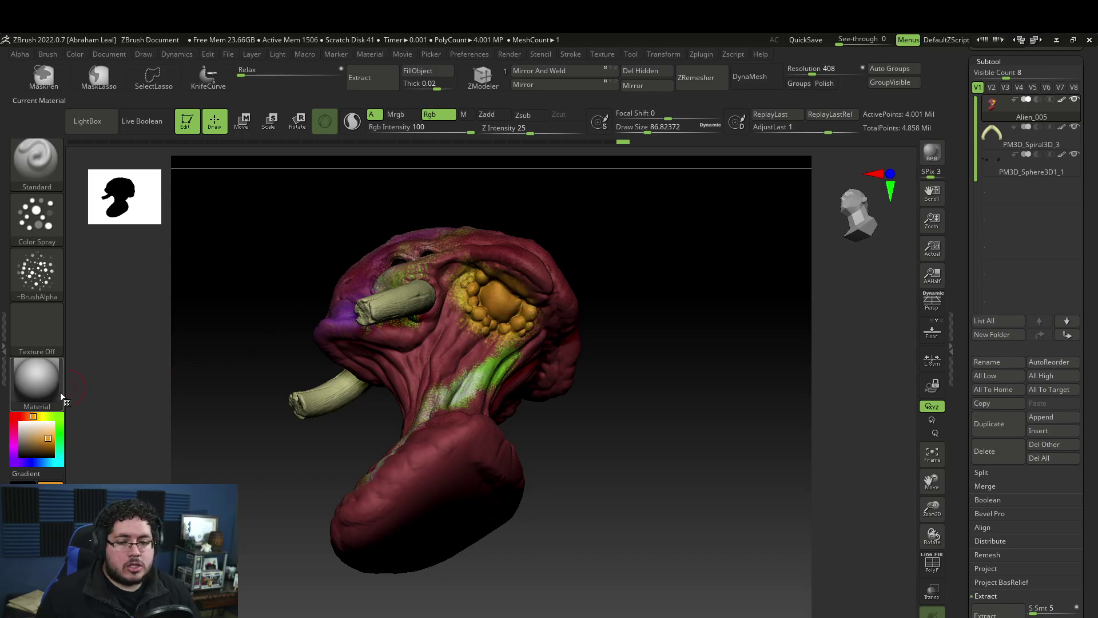
{"action": "left_click", "coordinate": [38, 416]}
{"action": "left_click_drag", "start_coordinate": [492, 299], "coordinate": [504, 291]}
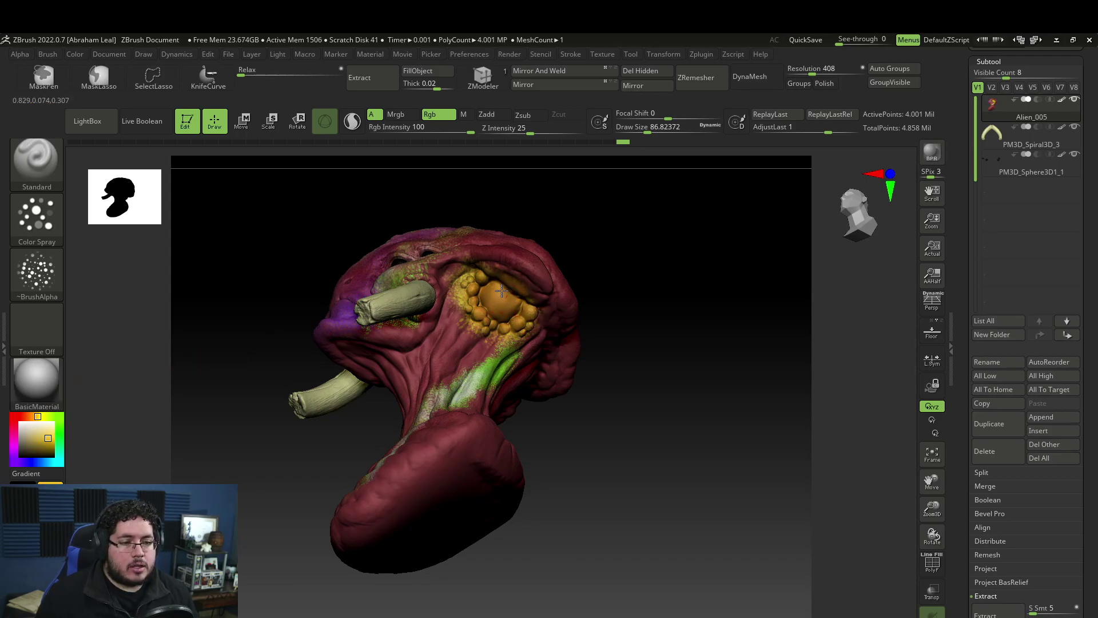
Reduce the draw size to about 16 and spray a bright green line down the forehead groove, continuing below the eye onto the cheek.
{"action": "mouse_move", "coordinate": [595, 303]}
{"action": "left_mouse_down"}
{"action": "mouse_move", "coordinate": [627, 307]}
{"action": "mouse_move", "coordinate": [610, 319]}
{"action": "mouse_move", "coordinate": [629, 336]}
{"action": "mouse_move", "coordinate": [629, 358]}
{"action": "mouse_move", "coordinate": [620, 319]}
{"action": "mouse_move", "coordinate": [634, 328]}
{"action": "mouse_move", "coordinate": [623, 329]}
{"action": "left_mouse_up"}
{"action": "key", "text": "space"}
{"action": "left_click_drag", "start_coordinate": [605, 286], "coordinate": [645, 360], "text": "alt"}
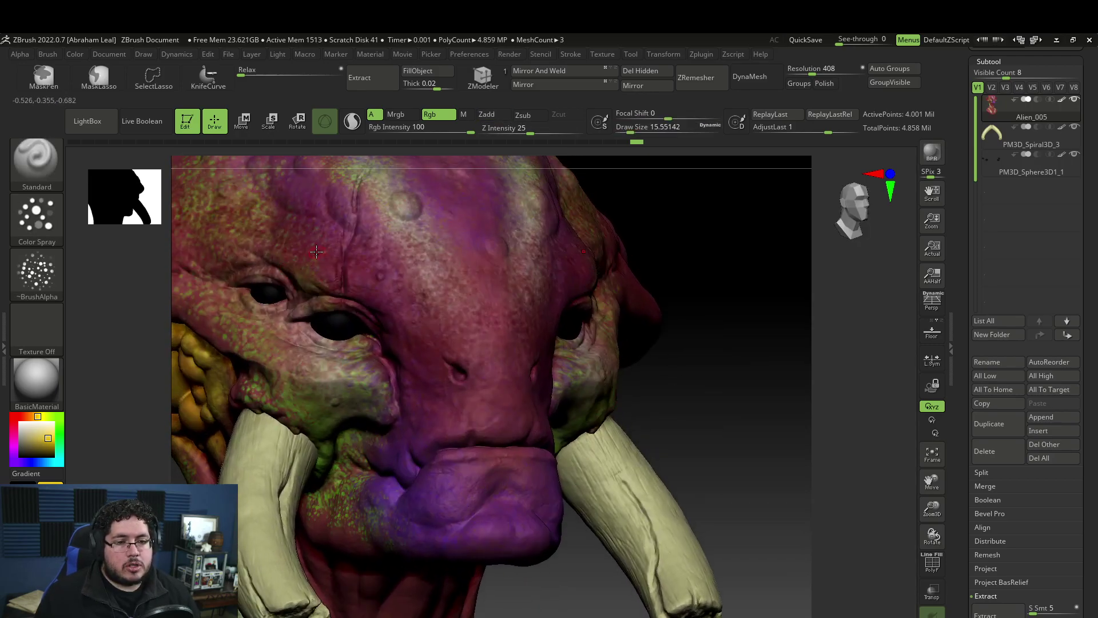
{"action": "left_click", "coordinate": [58, 417]}
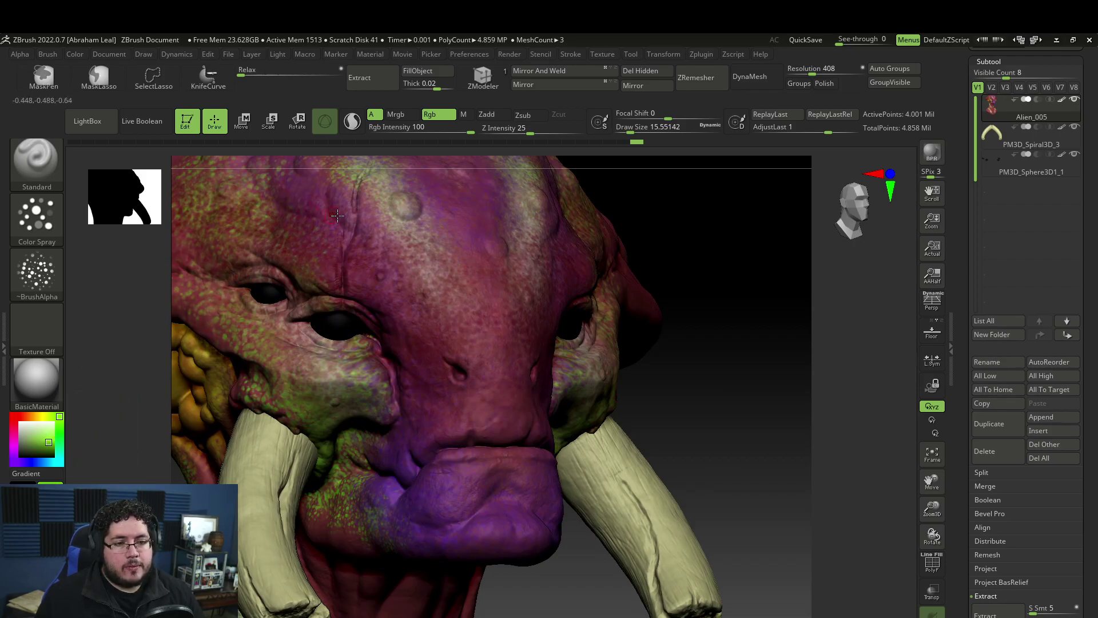
{"action": "mouse_move", "coordinate": [354, 192]}
{"action": "left_mouse_down"}
{"action": "mouse_move", "coordinate": [346, 280]}
{"action": "mouse_move", "coordinate": [347, 246]}
{"action": "left_mouse_up"}
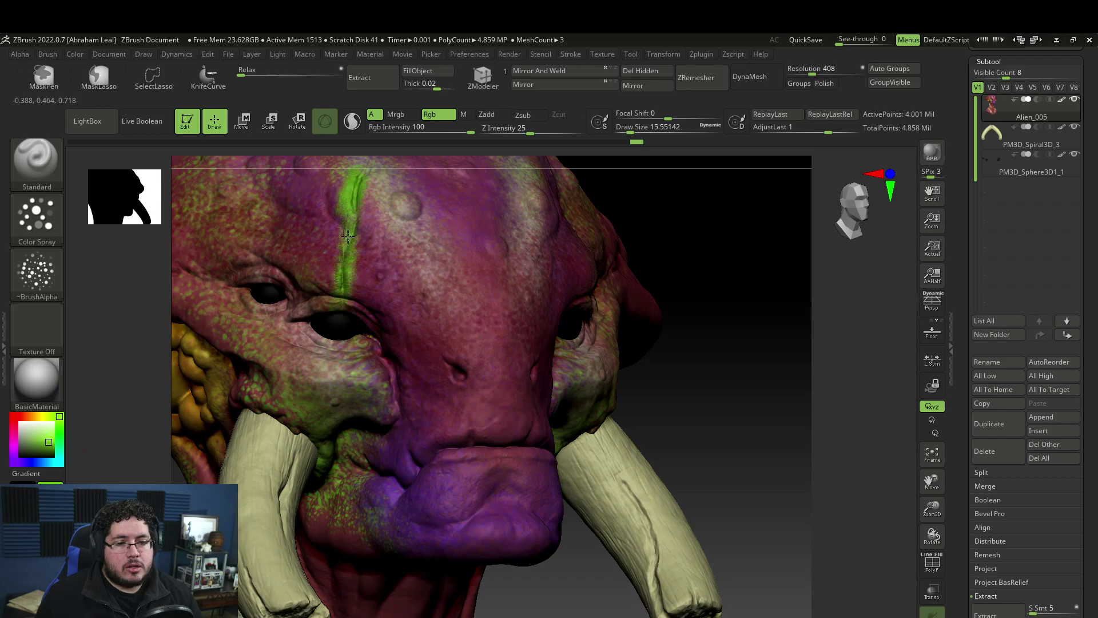
{"action": "mouse_move", "coordinate": [679, 234]}
{"action": "left_mouse_down", "text": "alt"}
{"action": "mouse_move", "coordinate": [676, 220]}
{"action": "mouse_move", "coordinate": [537, 192]}
{"action": "mouse_move", "coordinate": [538, 252]}
{"action": "mouse_move", "coordinate": [586, 196]}
{"action": "mouse_move", "coordinate": [642, 196]}
{"action": "mouse_move", "coordinate": [391, 325]}
{"action": "left_mouse_up", "text": "alt"}
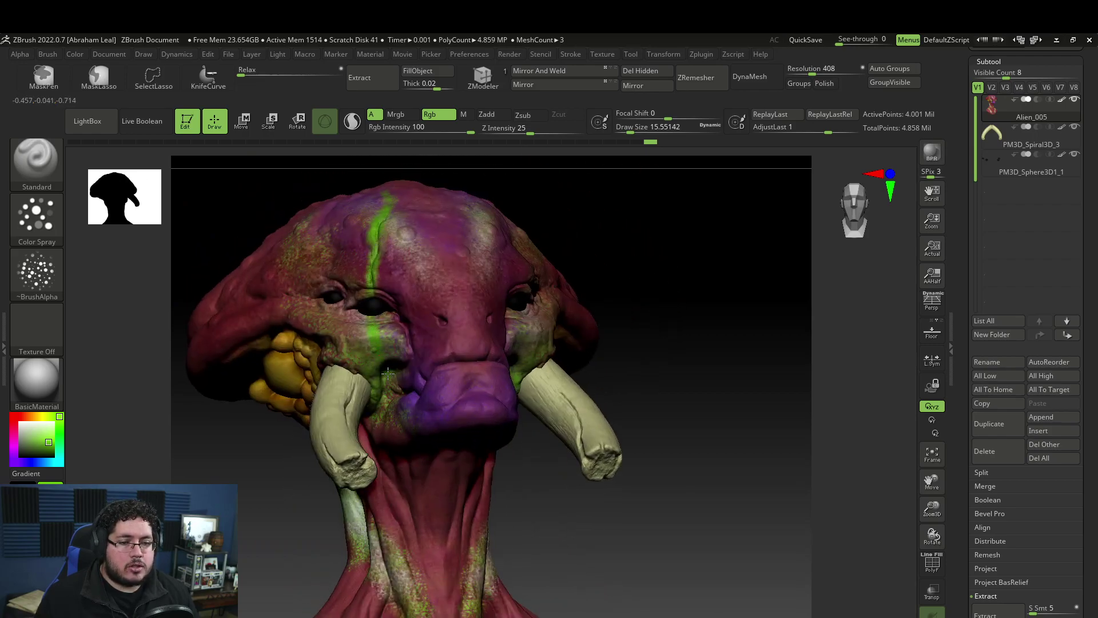
{"action": "left_click_drag", "start_coordinate": [561, 258], "coordinate": [585, 370]}
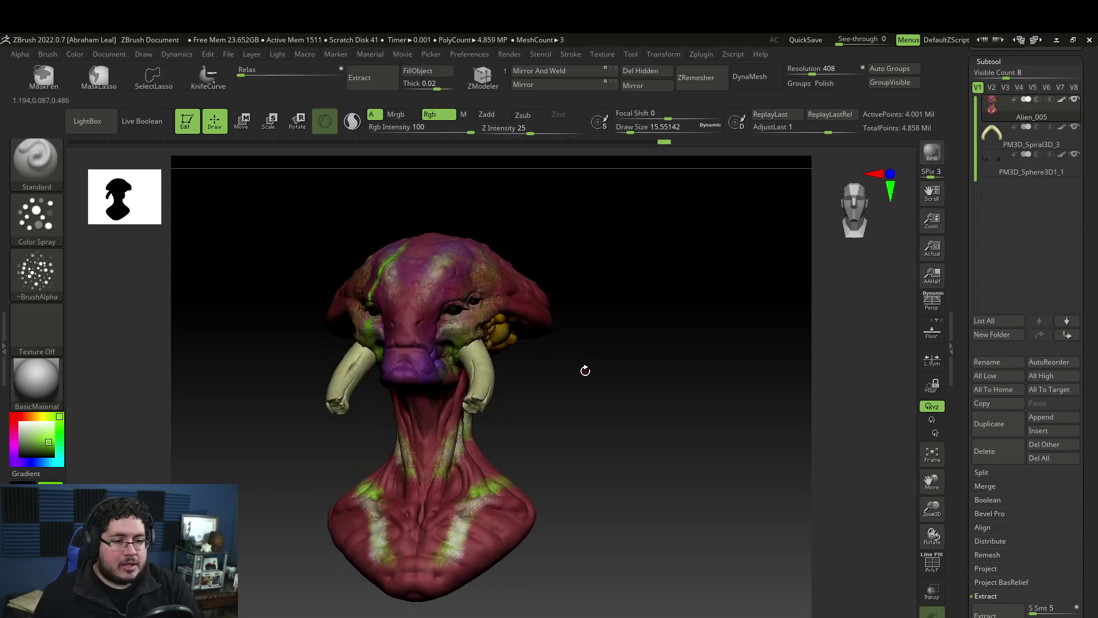
{"action": "left_click_drag", "start_coordinate": [618, 413], "coordinate": [608, 358]}
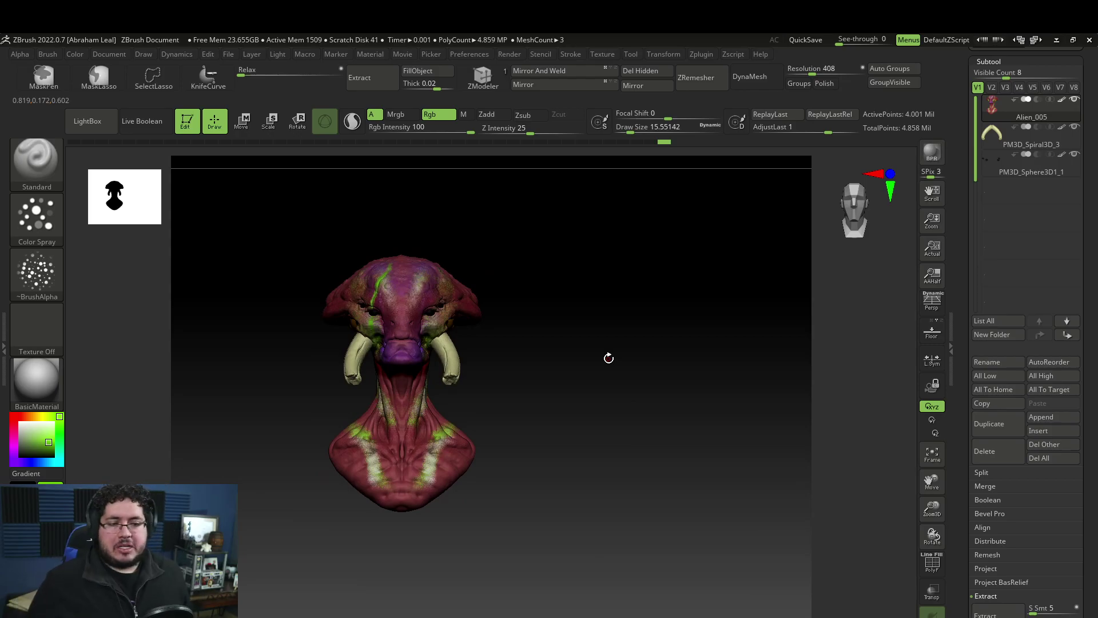
{"action": "left_click_drag", "start_coordinate": [532, 367], "coordinate": [599, 387]}
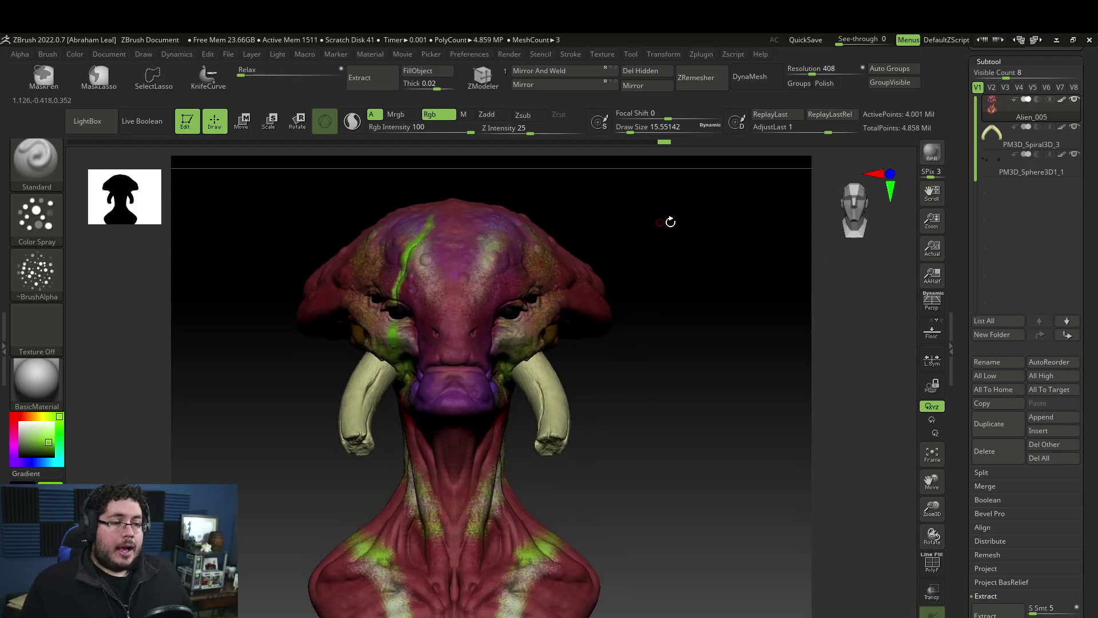
Clone the painted alien tool as a backup and switch to the cloned copy.
{"action": "left_click_drag", "start_coordinate": [1084, 169], "coordinate": [1085, 379]}
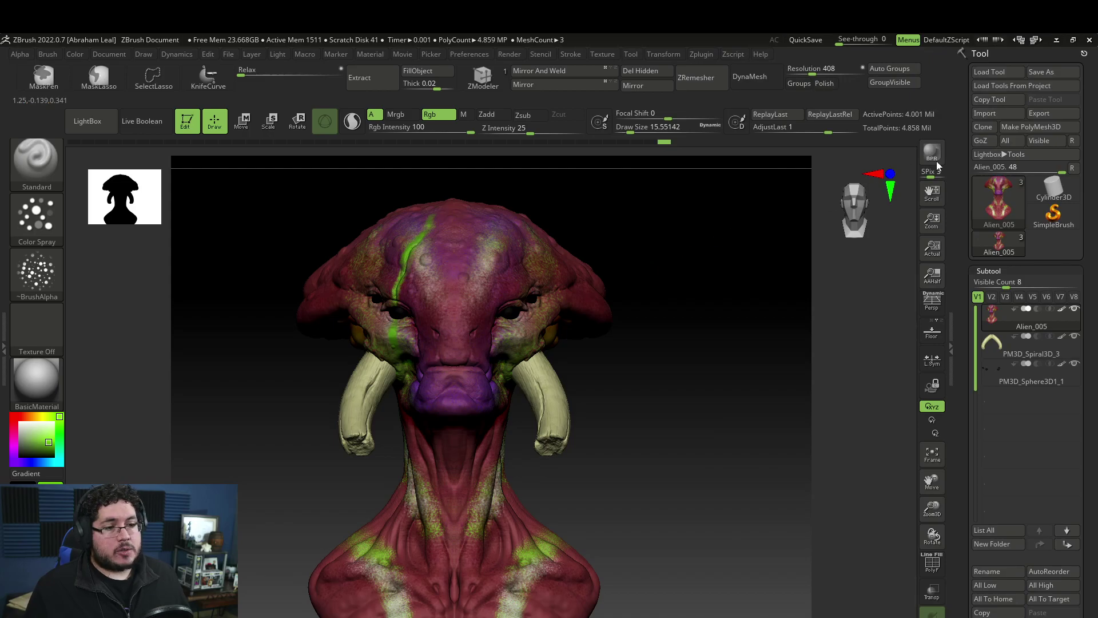
{"action": "left_click", "coordinate": [982, 127]}
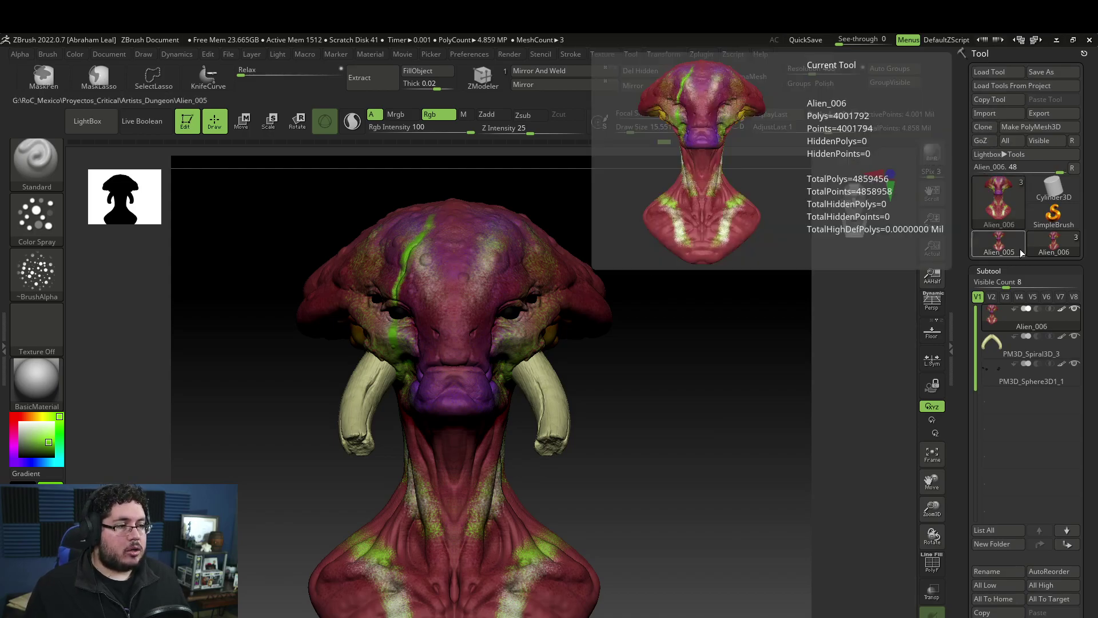
{"action": "left_click", "coordinate": [1000, 268]}
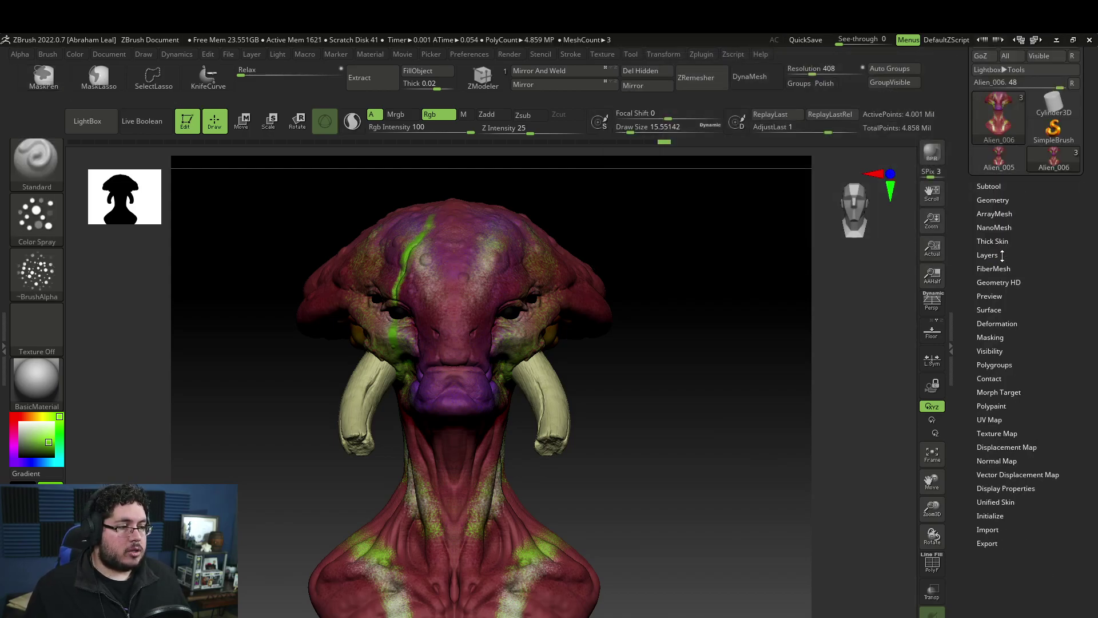
Merge all visible subtools of the cloned alien into a single mesh and switch to the merged tool.
{"action": "left_click", "coordinate": [994, 200]}
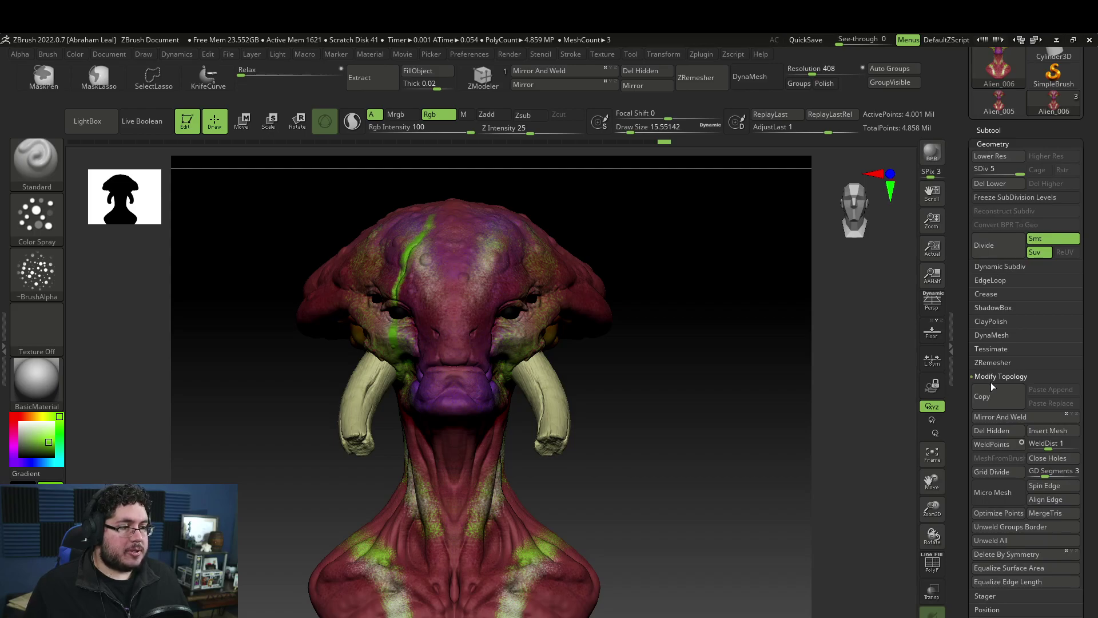
{"action": "left_click_drag", "start_coordinate": [1087, 332], "coordinate": [1087, 283]}
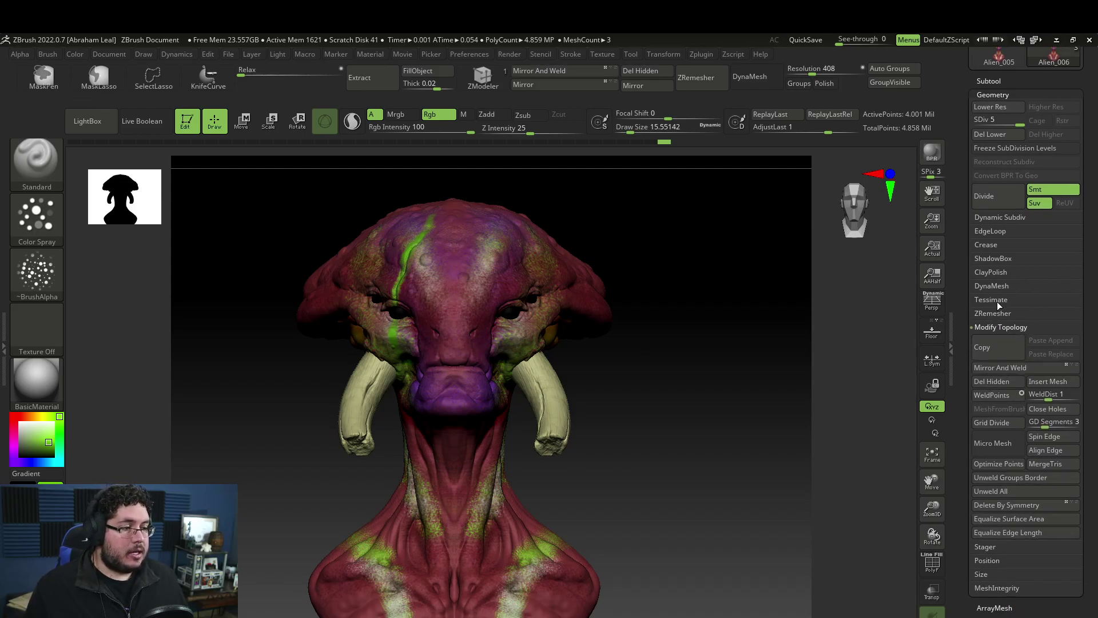
{"action": "left_click", "coordinate": [1000, 80]}
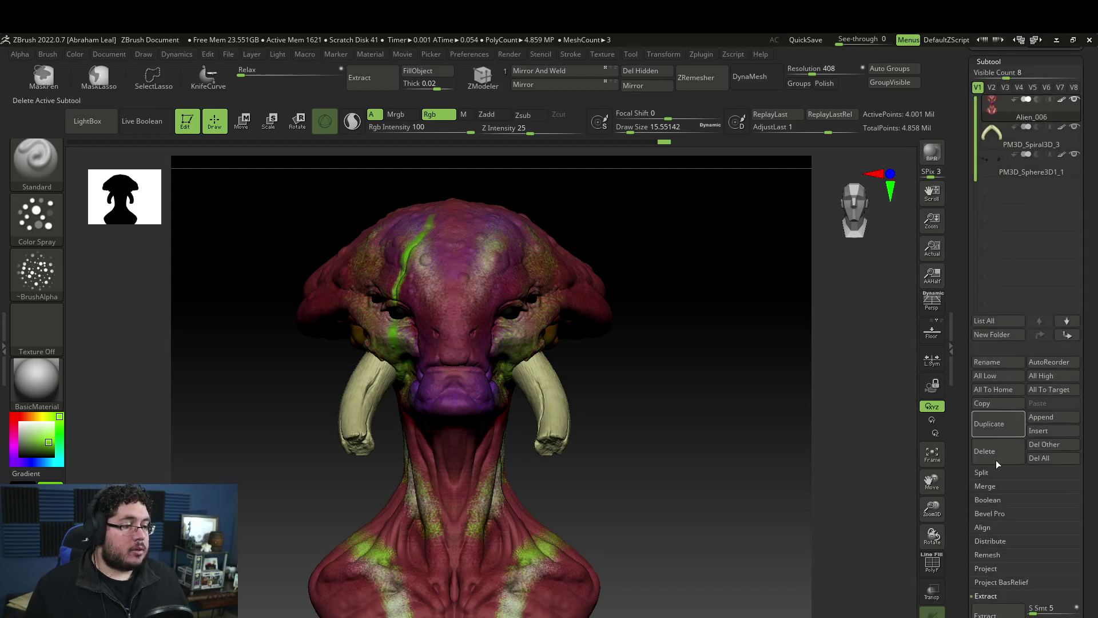
{"action": "left_click", "coordinate": [985, 486]}
{"action": "scroll", "coordinate": [1055, 131], "scroll_direction": "up", "scroll_amount": 3}
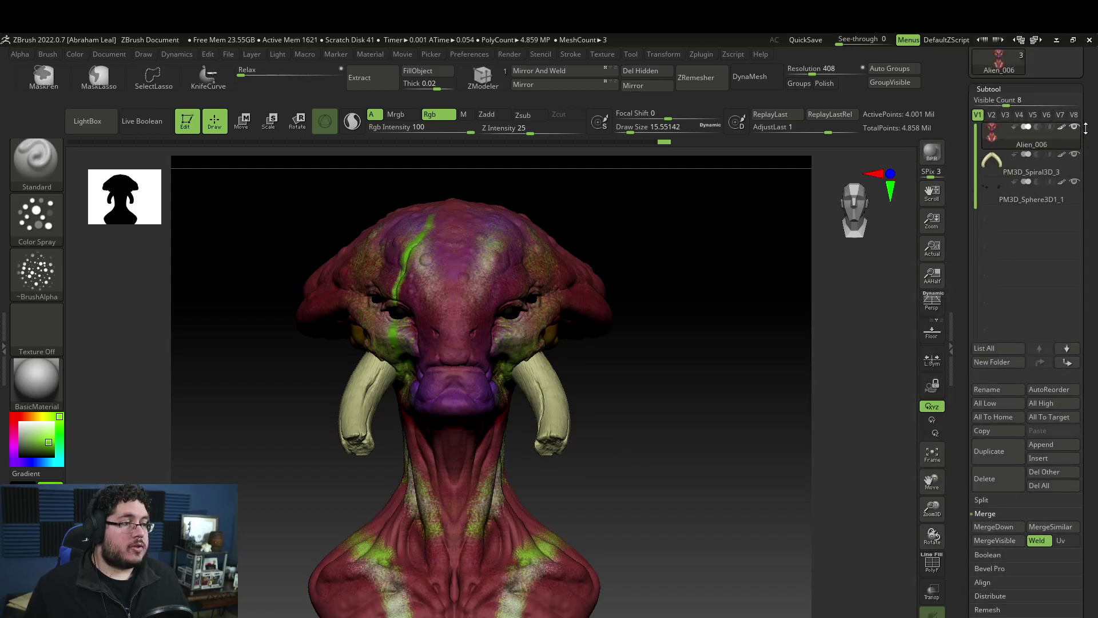
{"action": "left_click", "coordinate": [1045, 104]}
{"action": "left_click_drag", "start_coordinate": [812, 266], "coordinate": [720, 344]}
{"action": "left_click", "coordinate": [1061, 194]}
{"action": "left_click", "coordinate": [1060, 195]}
{"action": "mouse_move", "coordinate": [777, 303]}
{"action": "left_mouse_down"}
{"action": "mouse_move", "coordinate": [738, 311]}
{"action": "mouse_move", "coordinate": [784, 302]}
{"action": "left_mouse_up"}
{"action": "left_click", "coordinate": [1061, 193]}
{"action": "left_click", "coordinate": [1061, 194]}
{"action": "left_click_drag", "start_coordinate": [717, 343], "coordinate": [635, 366]}
{"action": "left_click_drag", "start_coordinate": [635, 366], "coordinate": [606, 417], "text": "alt"}
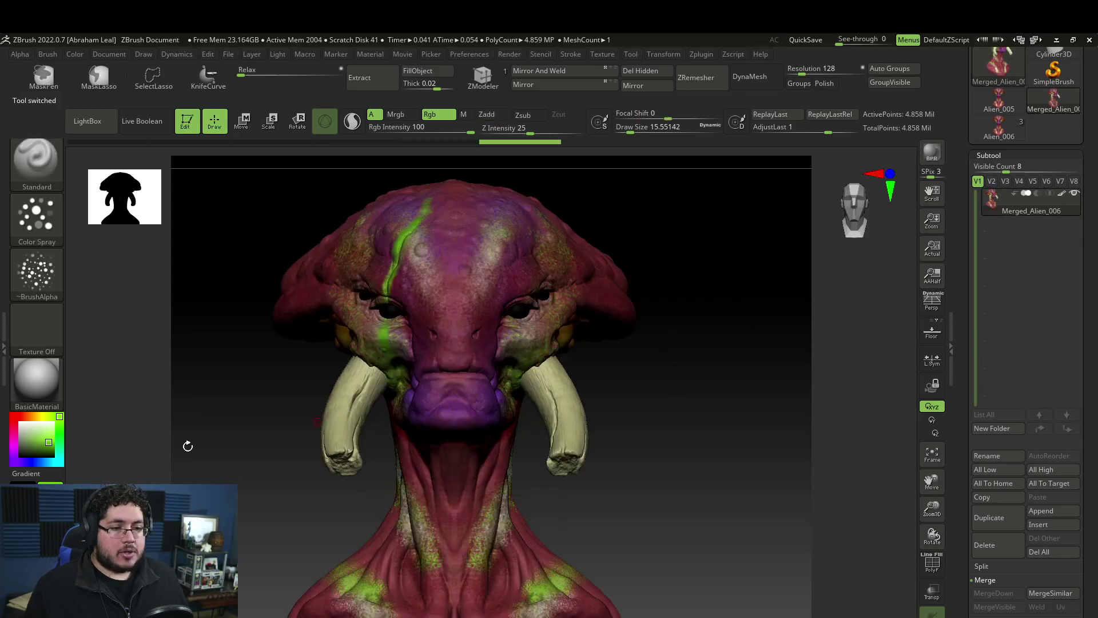
Pick a dark brown colour (R 50, G 24, B 14) and apply an inverted cavity mask to the merged alien.
{"action": "left_click", "coordinate": [25, 416]}
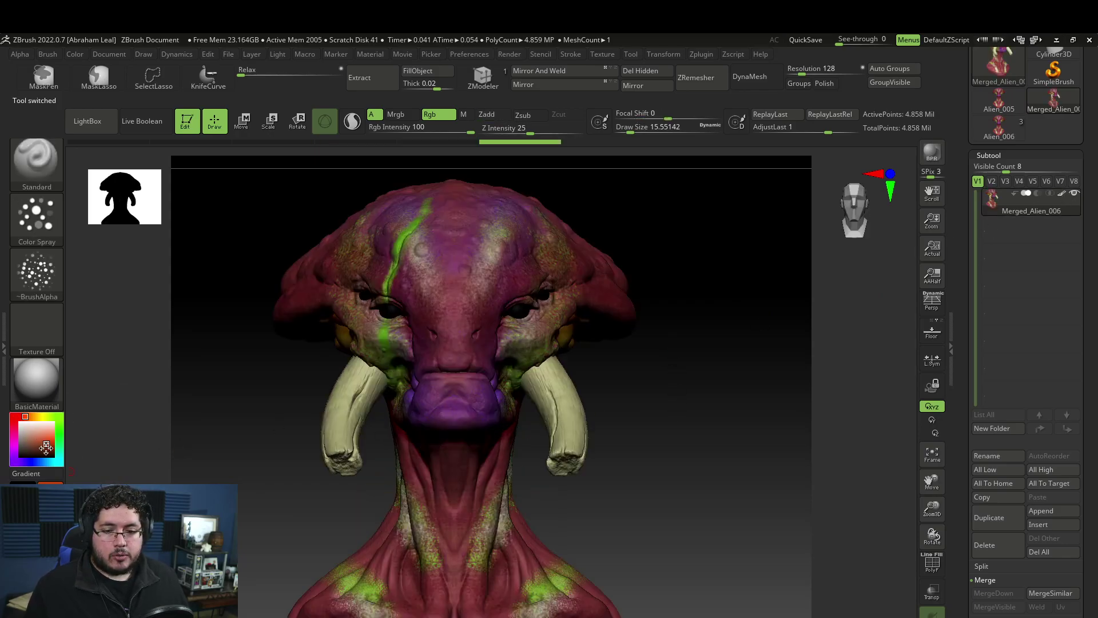
{"action": "left_click_drag", "start_coordinate": [1085, 418], "coordinate": [1058, 137]}
{"action": "left_click_drag", "start_coordinate": [1036, 548], "coordinate": [1038, 406]}
{"action": "scroll", "coordinate": [1037, 423], "scroll_direction": "down", "scroll_amount": 3}
{"action": "left_click", "coordinate": [989, 410]}
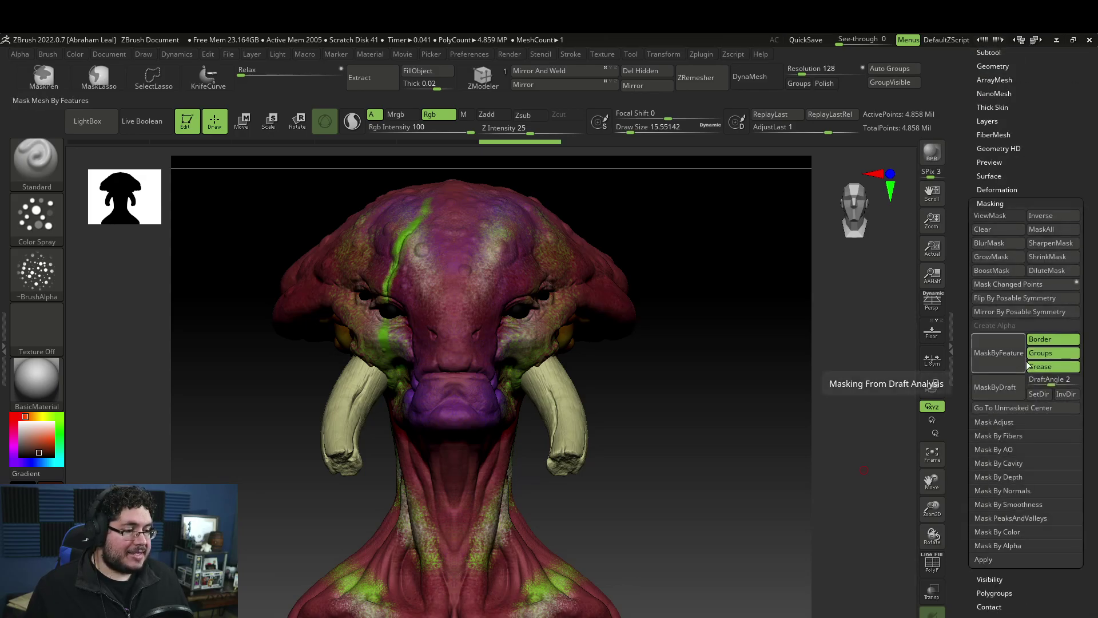
{"action": "left_click", "coordinate": [1005, 464]}
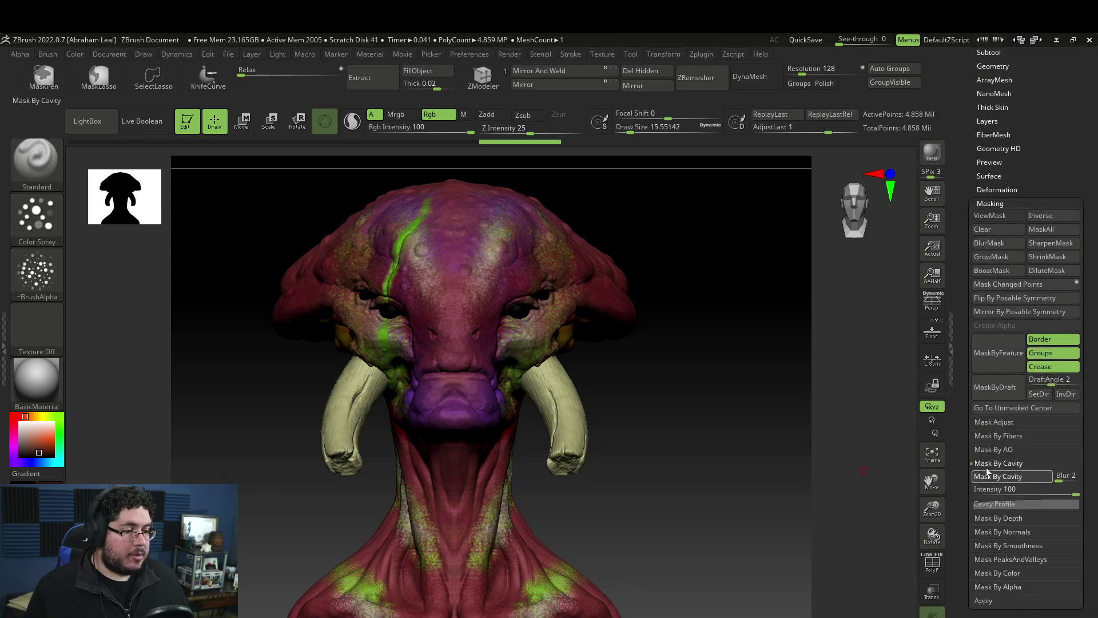
{"action": "left_click", "coordinate": [995, 475]}
{"action": "left_click_drag", "start_coordinate": [650, 384], "coordinate": [724, 461]}
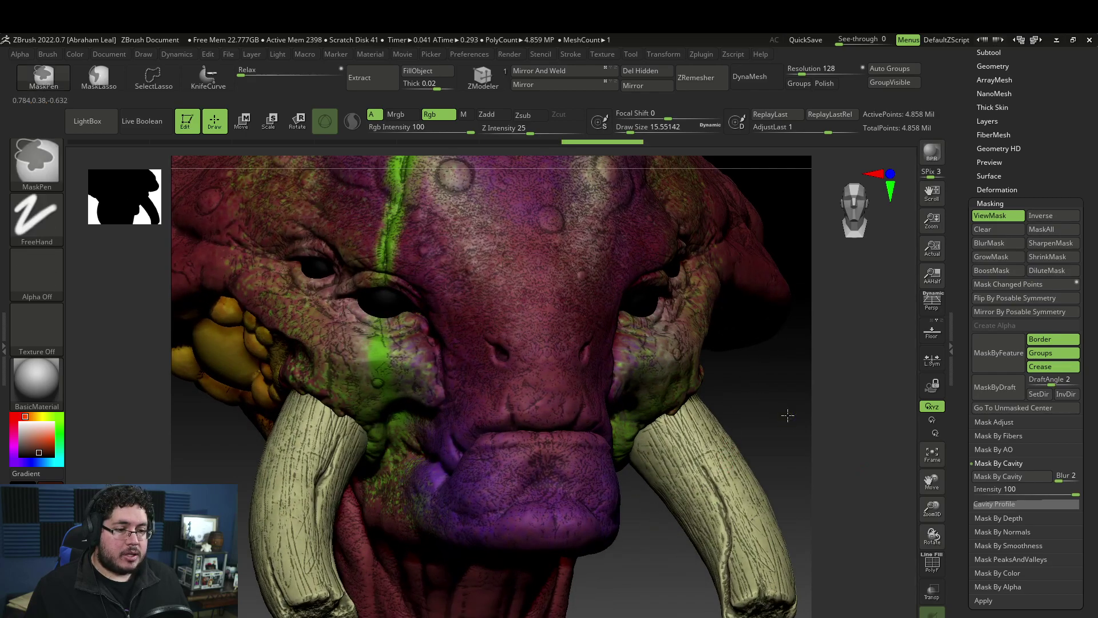
{"action": "left_click", "coordinate": [787, 415], "text": "ctrl"}
{"action": "left_click_drag", "start_coordinate": [787, 415], "coordinate": [654, 277], "text": "alt"}
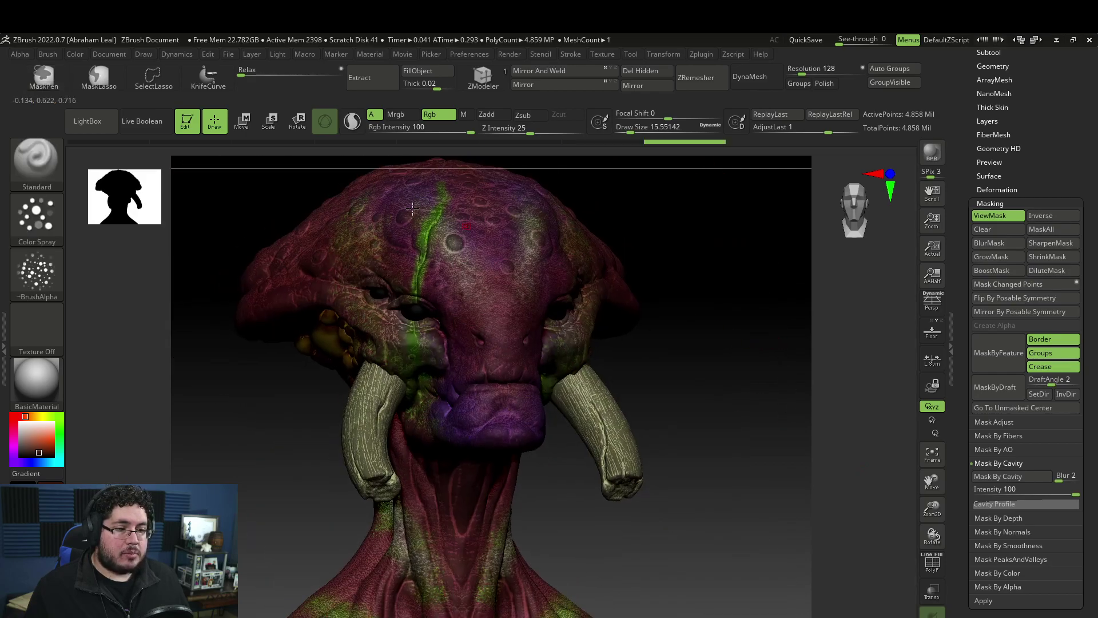
Try to darken the unmasked surface details by filling the object with the dark brown at RGB intensity 20.
{"action": "left_click", "coordinate": [72, 55]}
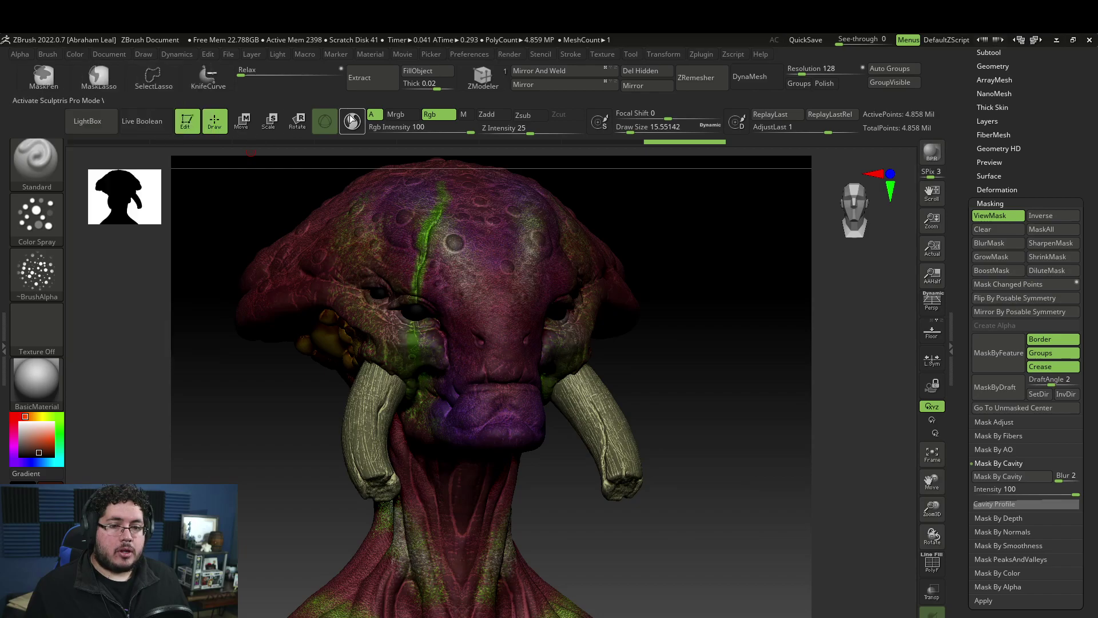
{"action": "type", "text": "20"}
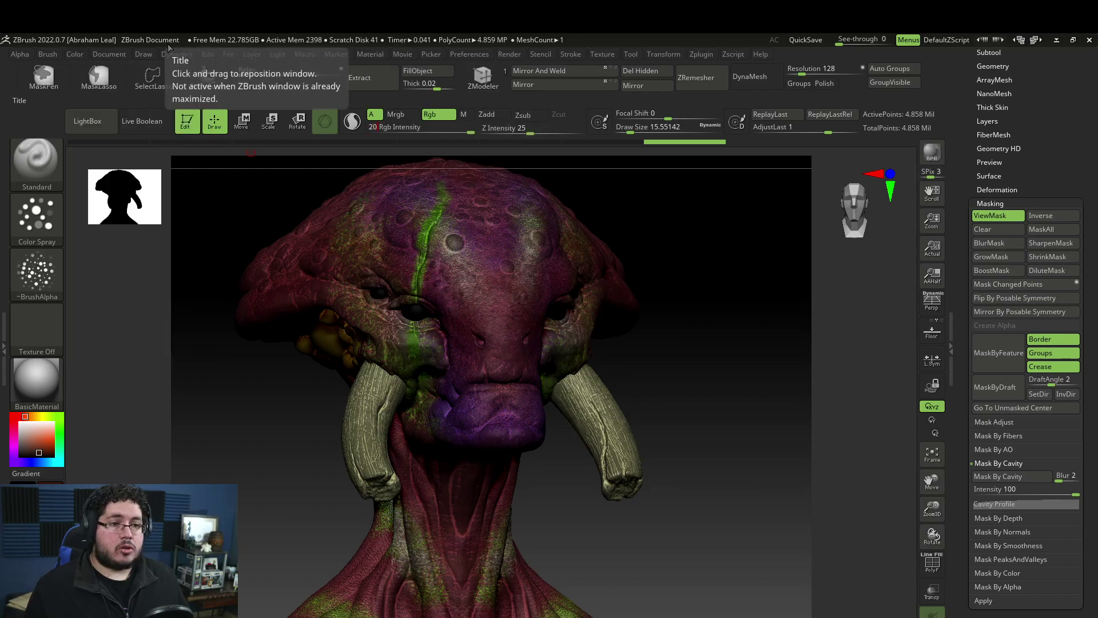
{"action": "key", "text": "Return"}
{"action": "left_click", "coordinate": [75, 54]}
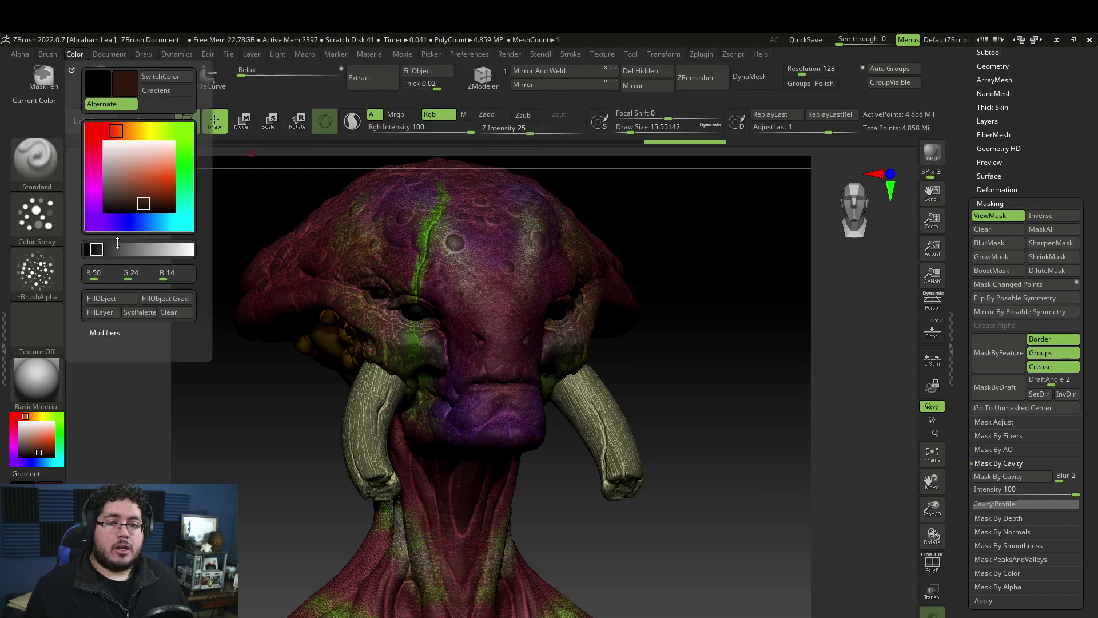
{"action": "left_click", "coordinate": [109, 299]}
{"action": "left_click_drag", "start_coordinate": [729, 387], "coordinate": [727, 304], "text": "ctrl"}
{"action": "left_click_drag", "start_coordinate": [715, 343], "coordinate": [774, 404], "text": "shift"}
{"action": "left_click", "coordinate": [776, 408], "text": "ctrl"}
{"action": "key", "text": "ctrl+z"}
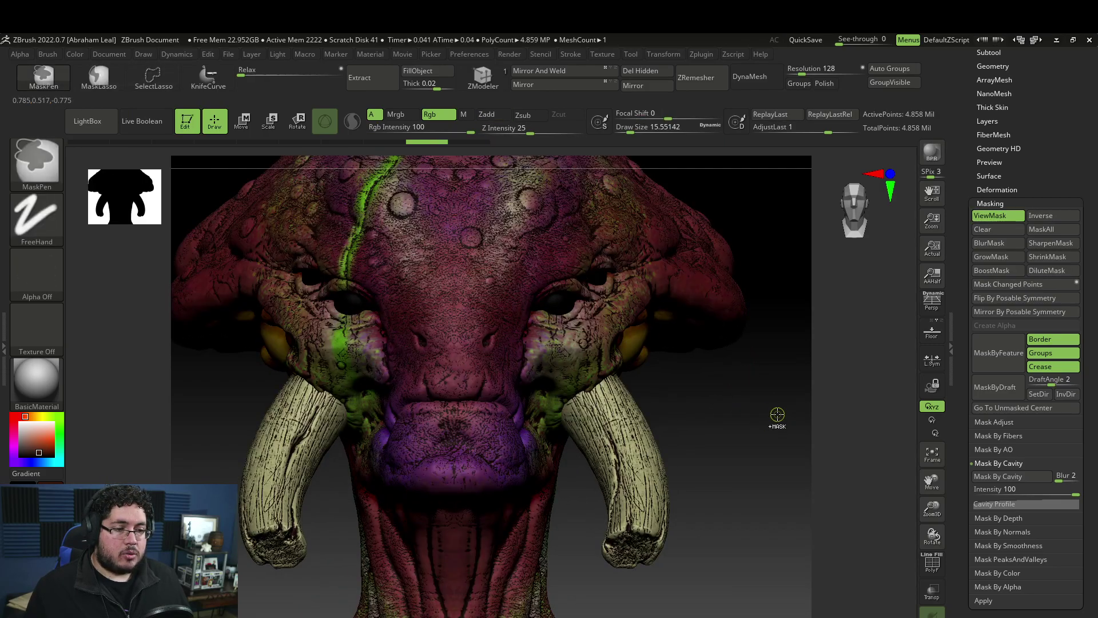
{"action": "key", "text": "ctrl+z"}
{"action": "key", "text": "ctrl+z"}
Invert the cavity mask so the recesses can take colour, and blur it to soften its edges.
{"action": "left_click", "coordinate": [767, 405], "text": "ctrl"}
{"action": "left_click", "coordinate": [747, 364], "text": "ctrl"}
{"action": "left_click", "coordinate": [995, 245]}
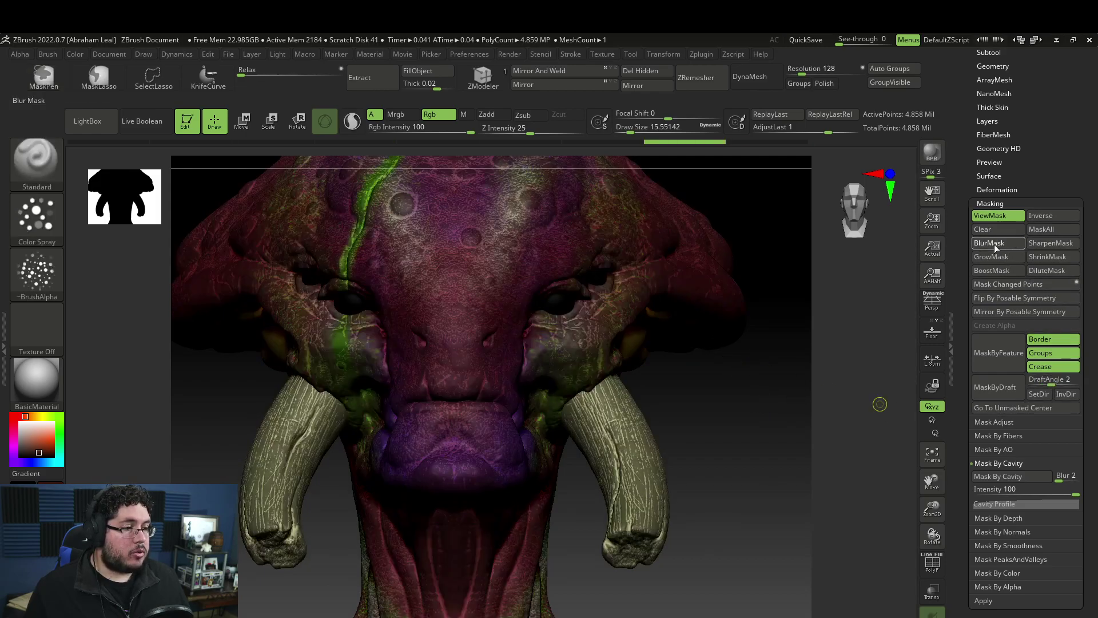
Fill the unmasked areas of the alien with dark brown at RGB intensity 5, and hide the mask display.
{"action": "left_click", "coordinate": [396, 132]}
{"action": "type", "text": "5"}
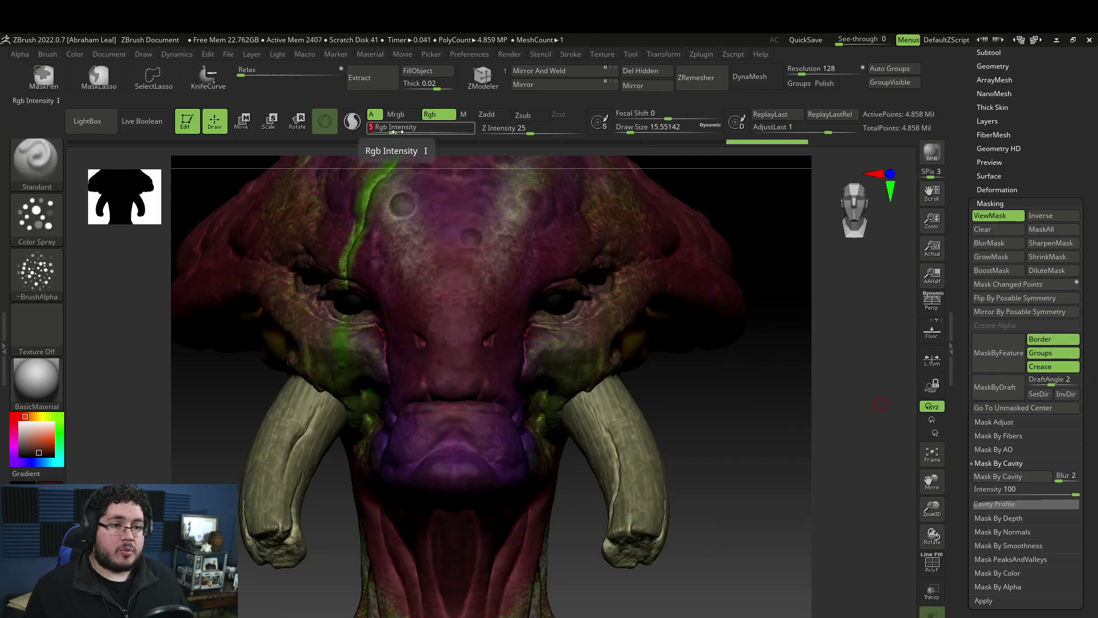
{"action": "key", "text": "Return"}
{"action": "left_click", "coordinate": [75, 54]}
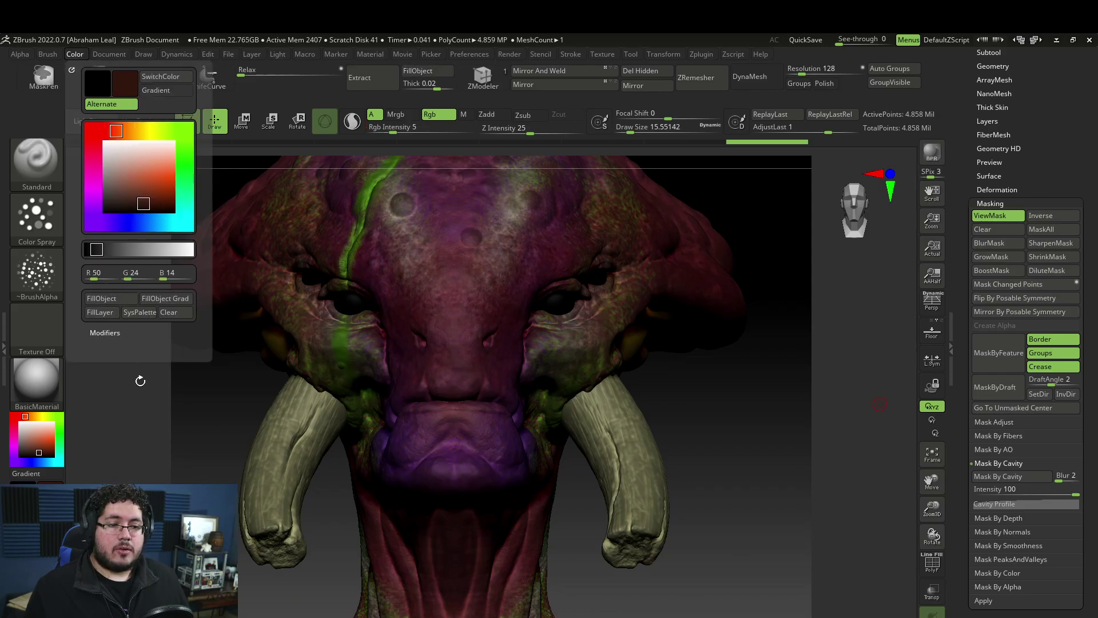
{"action": "left_click", "coordinate": [72, 55]}
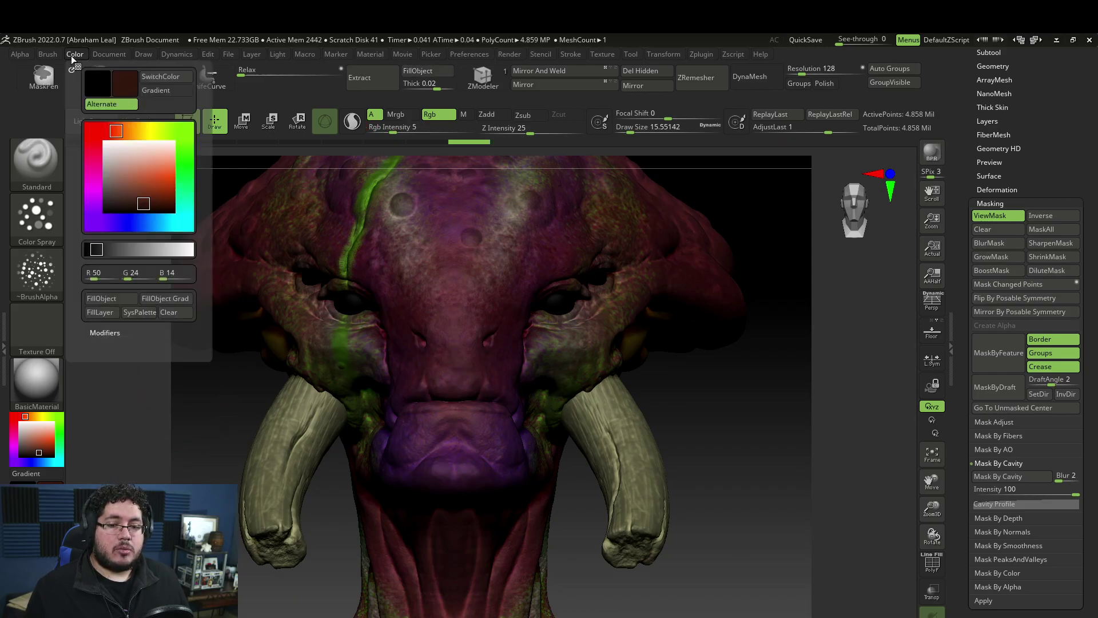
{"action": "left_click", "coordinate": [118, 298]}
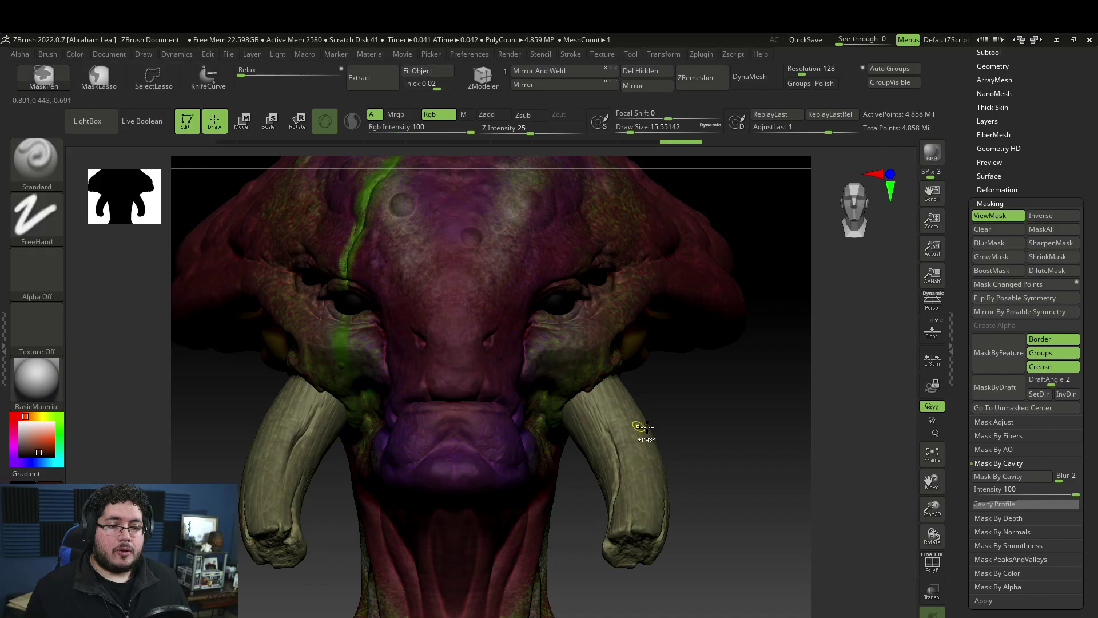
{"action": "key", "text": "ctrl+h"}
{"action": "right_click_drag", "start_coordinate": [769, 427], "coordinate": [752, 381], "text": "ctrl"}
{"action": "left_click_drag", "start_coordinate": [752, 381], "coordinate": [733, 348]}
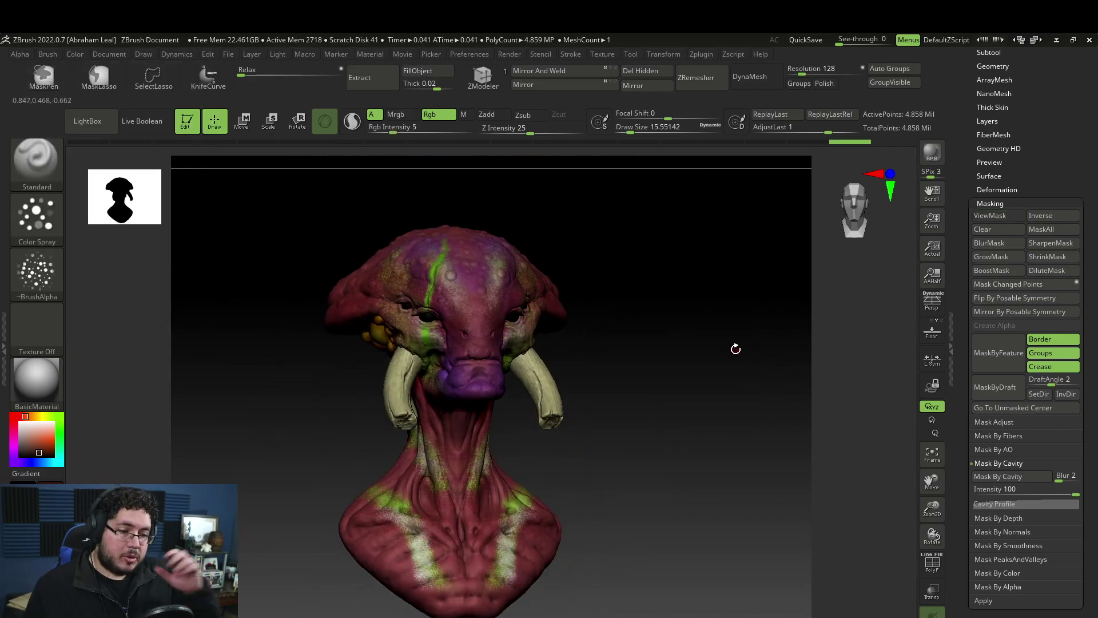
Preview the polypaint with the Flat Color material, and switch the bust to StartupMaterial.
{"action": "left_click", "coordinate": [19, 369]}
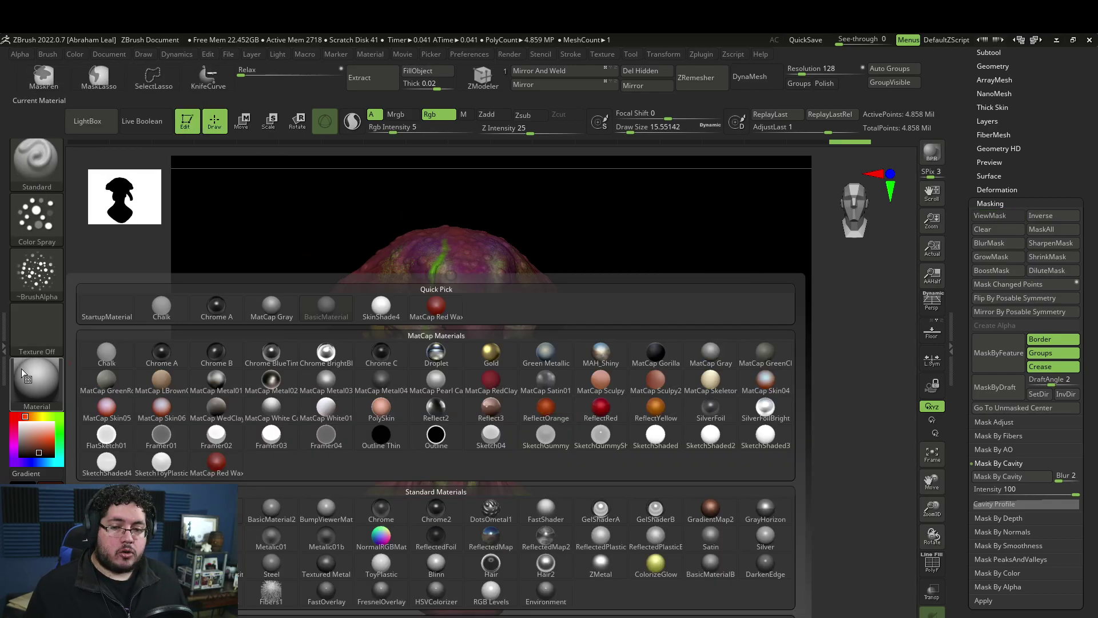
{"action": "left_click", "coordinate": [549, 435]}
{"action": "right_click_drag", "start_coordinate": [550, 435], "coordinate": [629, 424]}
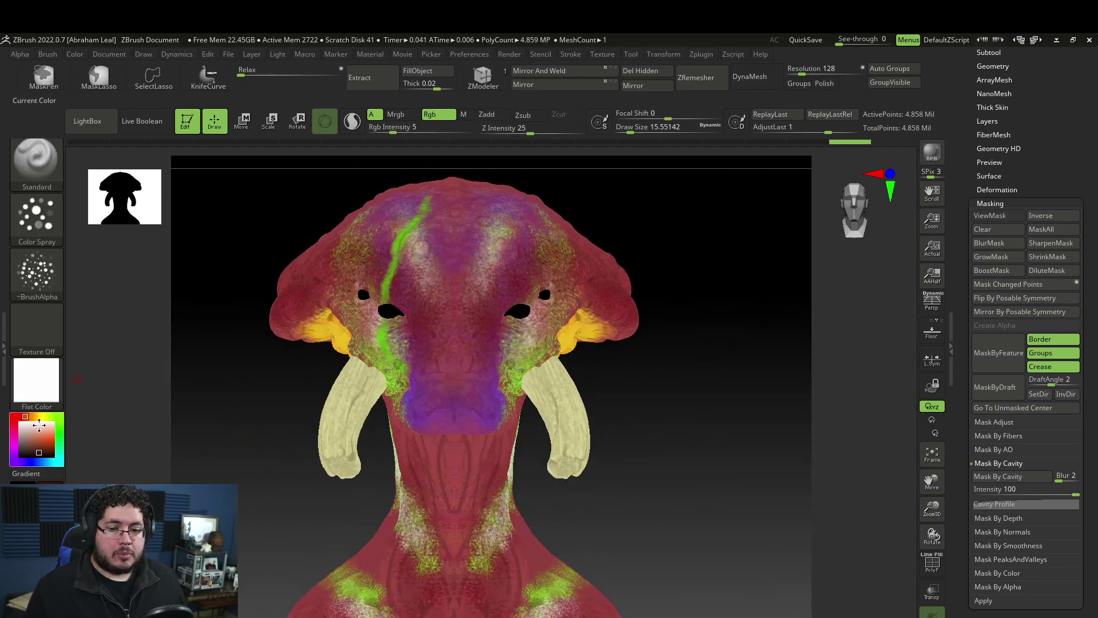
{"action": "left_click", "coordinate": [34, 377]}
{"action": "right_click_drag", "start_coordinate": [689, 443], "coordinate": [635, 415], "text": "ctrl"}
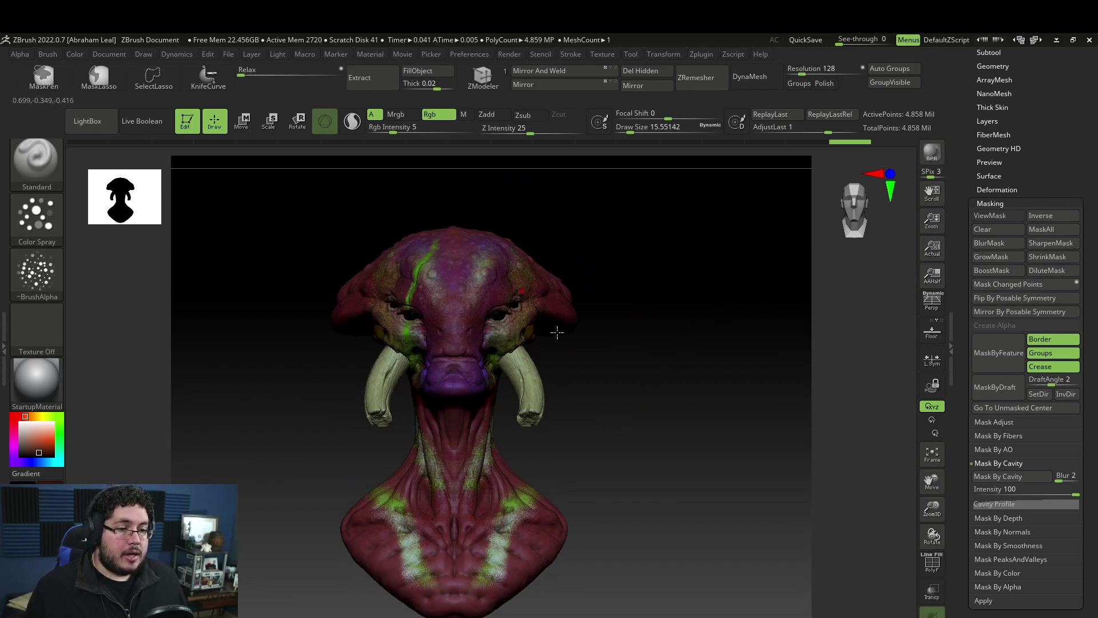
Enable Use and Keep Polypaint in Decimation Master and pre-process the merged alien mesh.
{"action": "left_click_drag", "start_coordinate": [1061, 151], "coordinate": [1058, 265]}
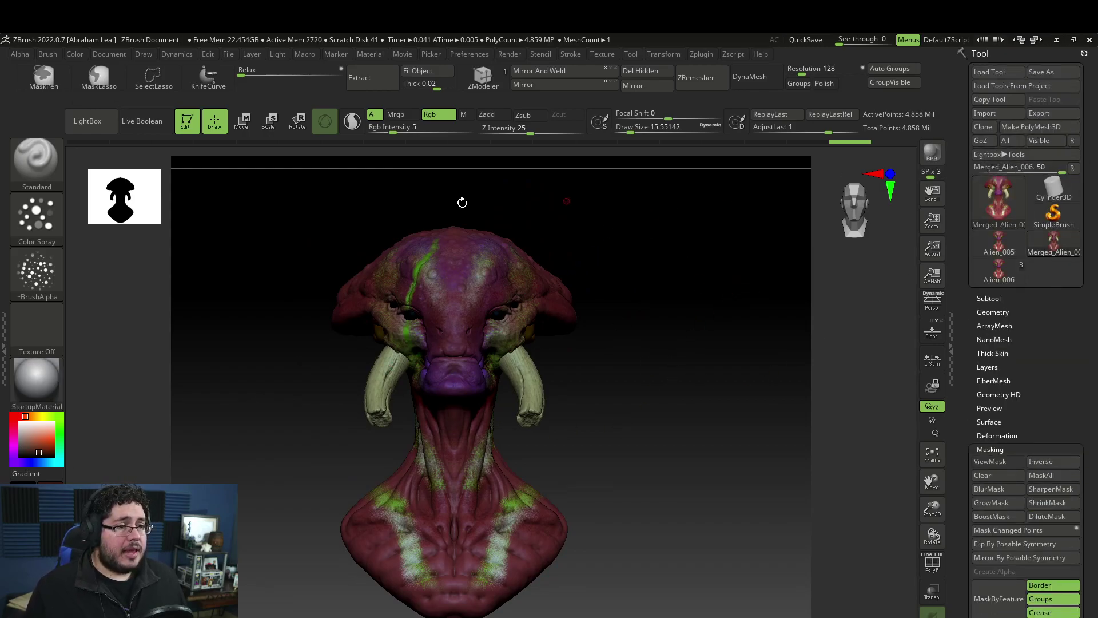
{"action": "left_click", "coordinate": [702, 55]}
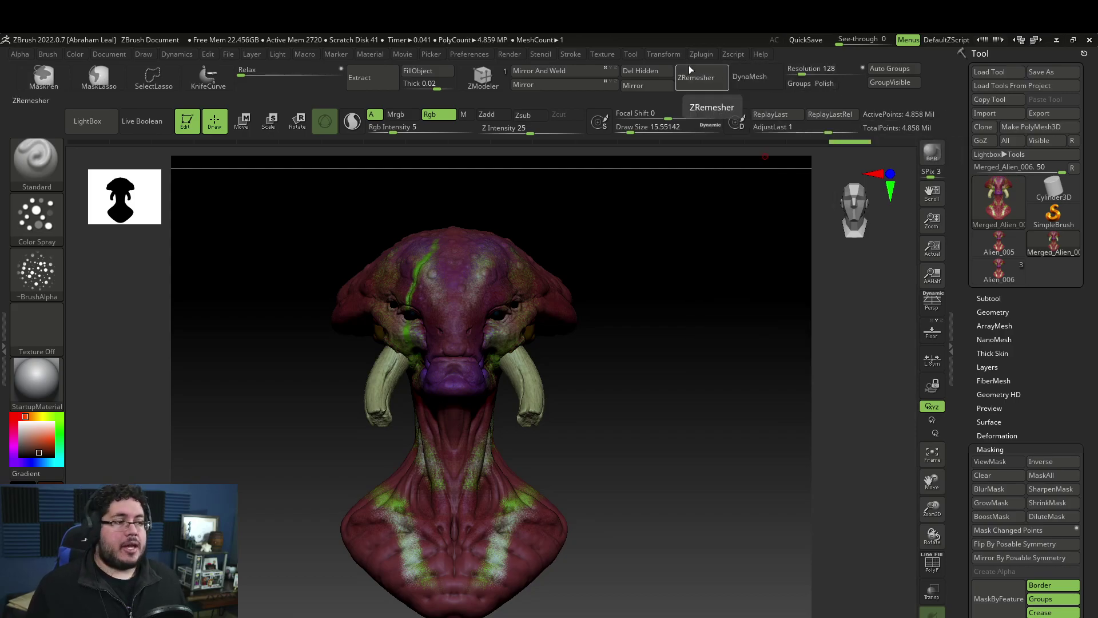
{"action": "left_click", "coordinate": [703, 56]}
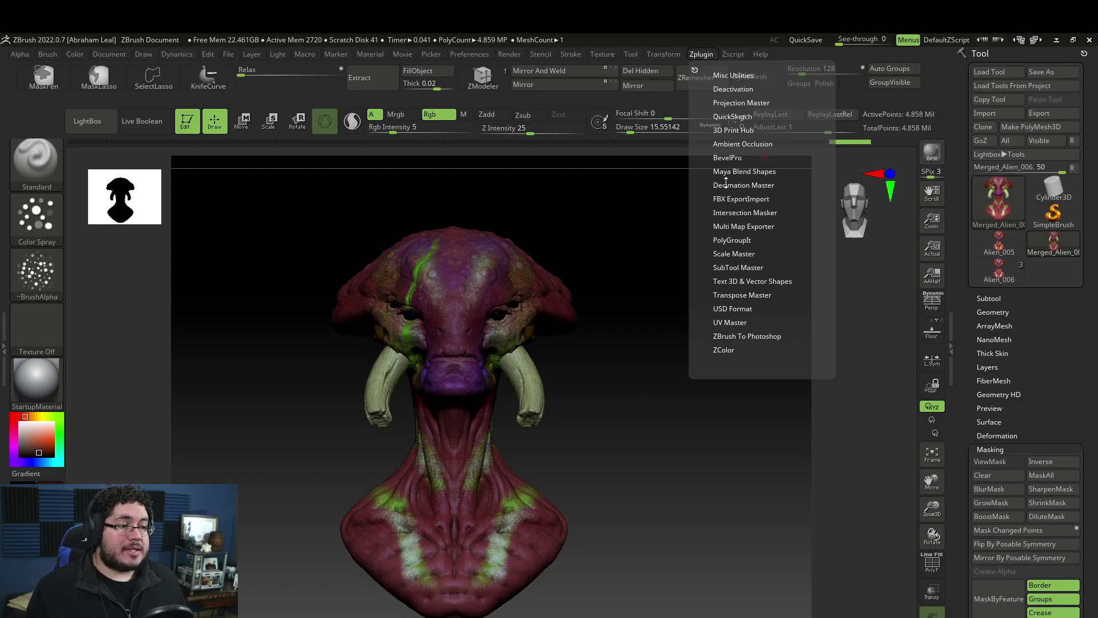
{"action": "left_click", "coordinate": [748, 185]}
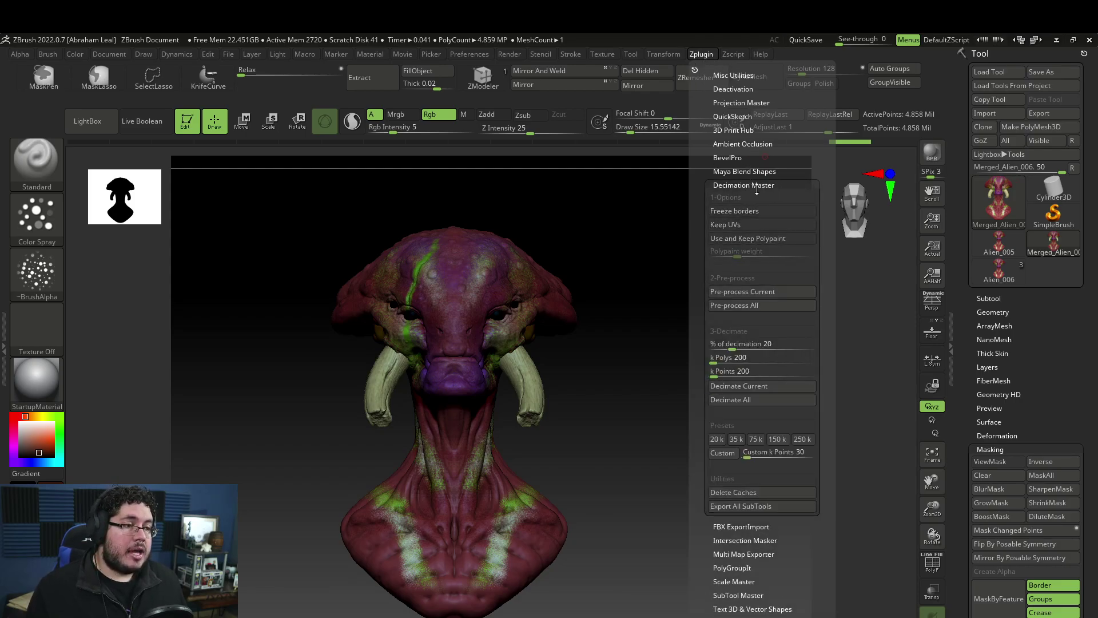
{"action": "left_click", "coordinate": [746, 238]}
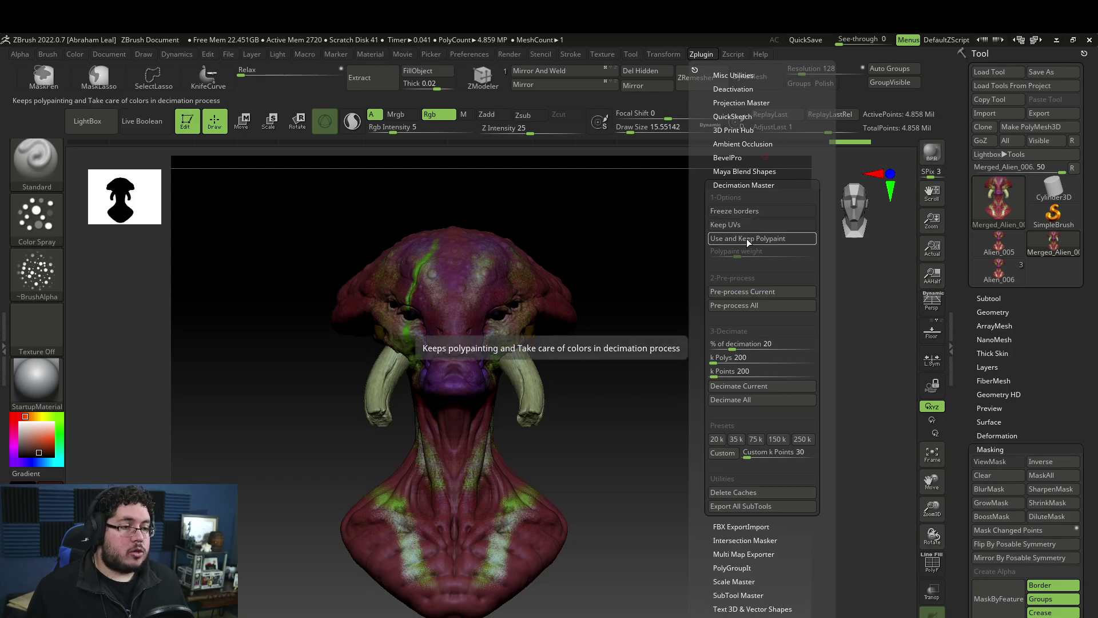
{"action": "left_click", "coordinate": [735, 294]}
Launch Maya 2023 while the alien mesh is being pre-processed for decimation.
{"action": "key", "text": "super"}
{"action": "type", "text": "maya 2023"}
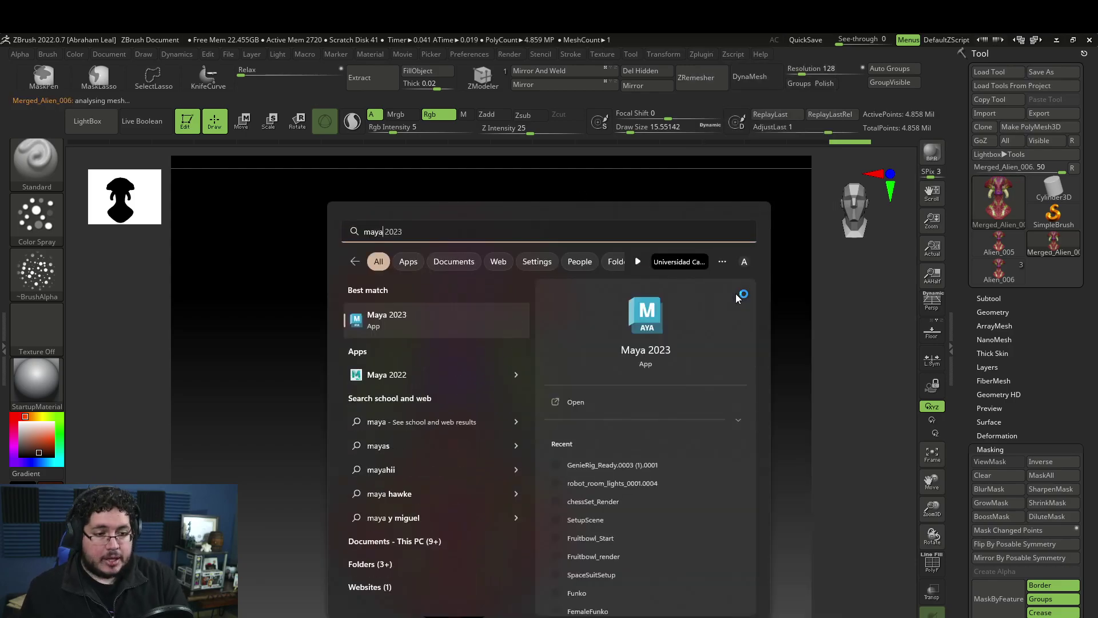
{"action": "key", "text": "Return"}
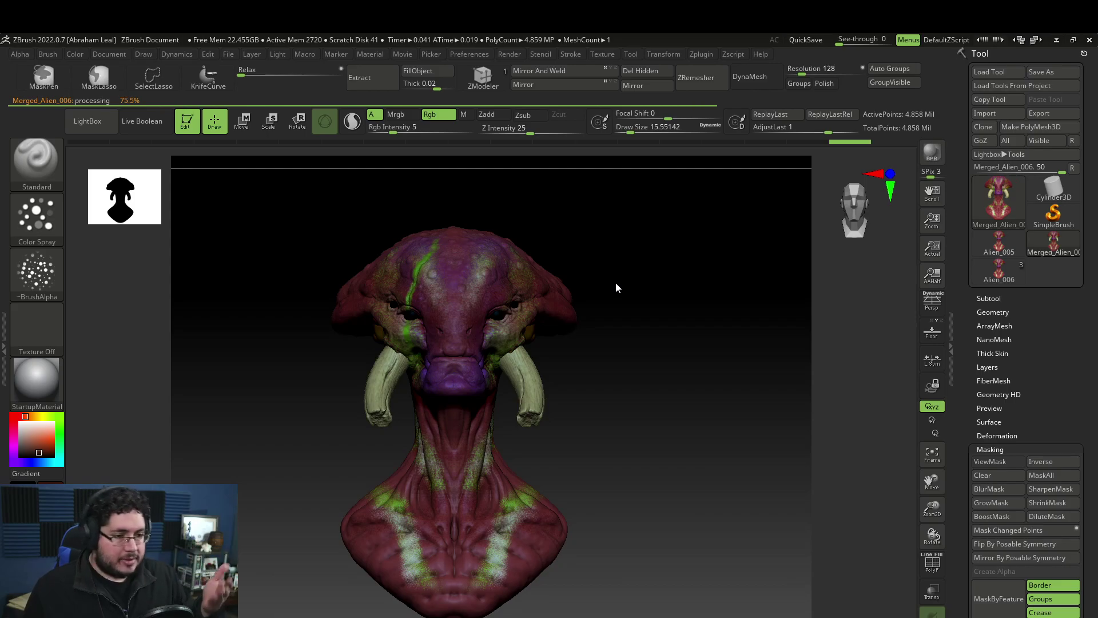
Switch to Maya and set the project to the Nextut_Live folder.
{"action": "key", "text": "alt+Tab"}
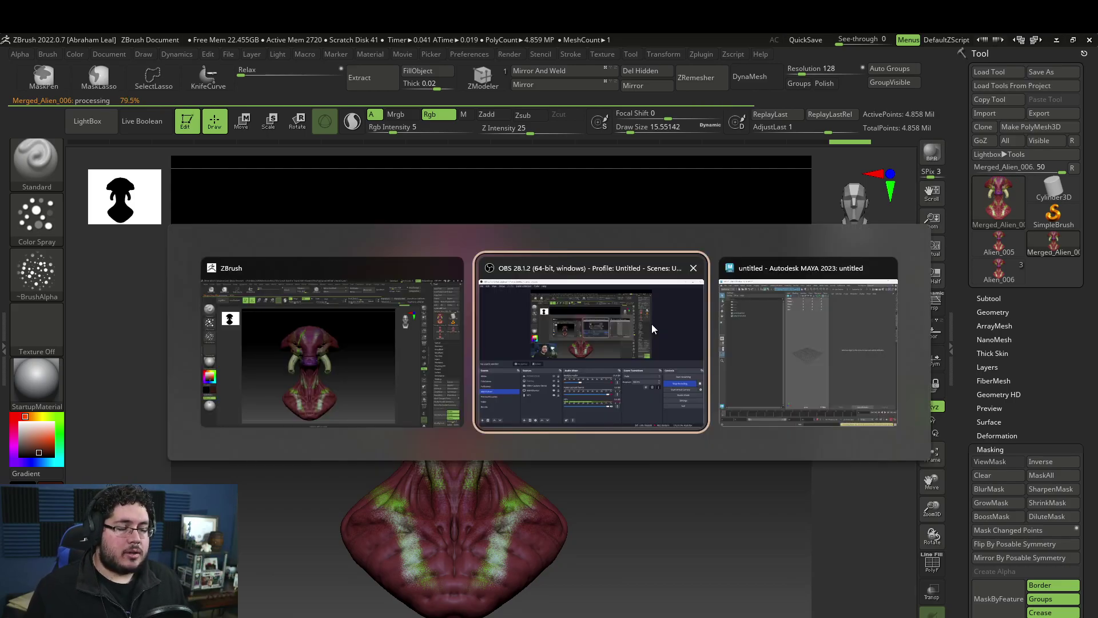
{"action": "key", "text": "alt+Tab"}
{"action": "left_click", "coordinate": [692, 41]}
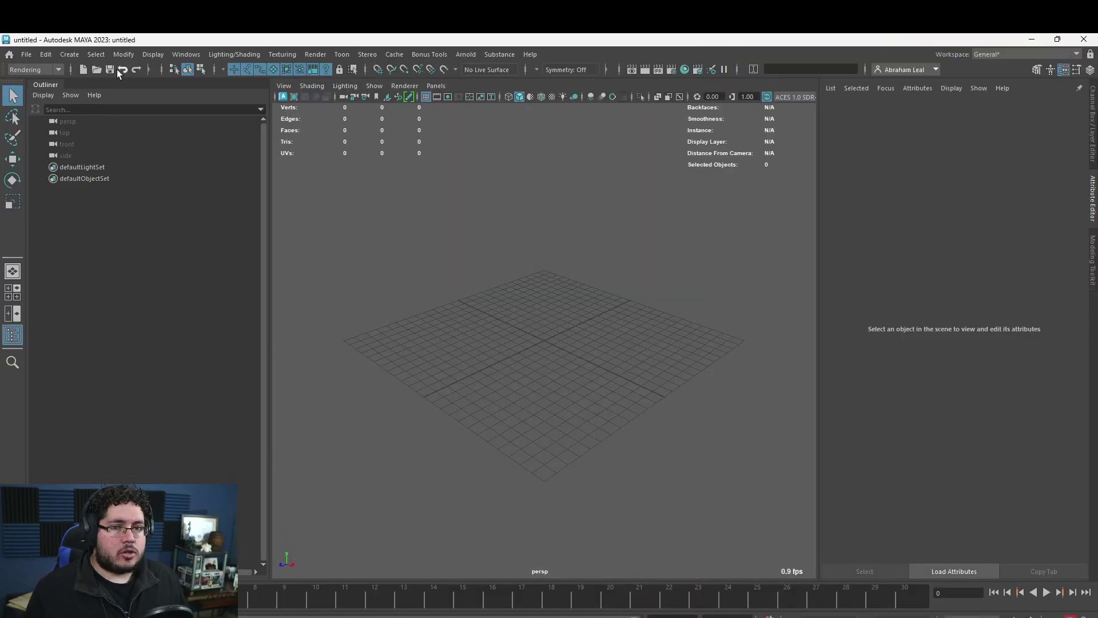
{"action": "left_click", "coordinate": [26, 54]}
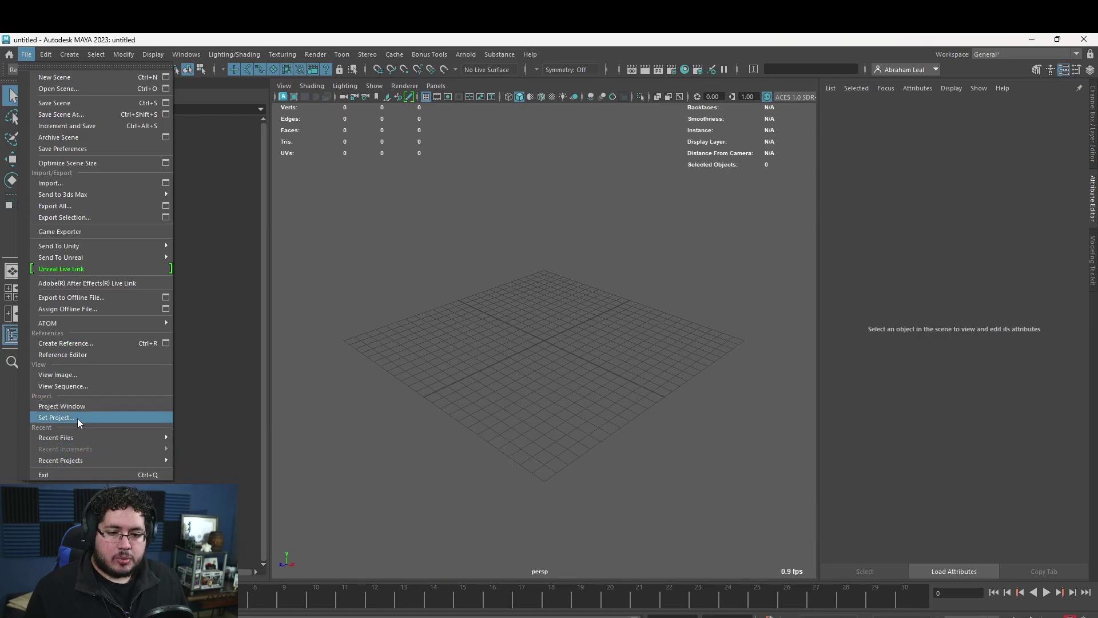
{"action": "left_click", "coordinate": [77, 417]}
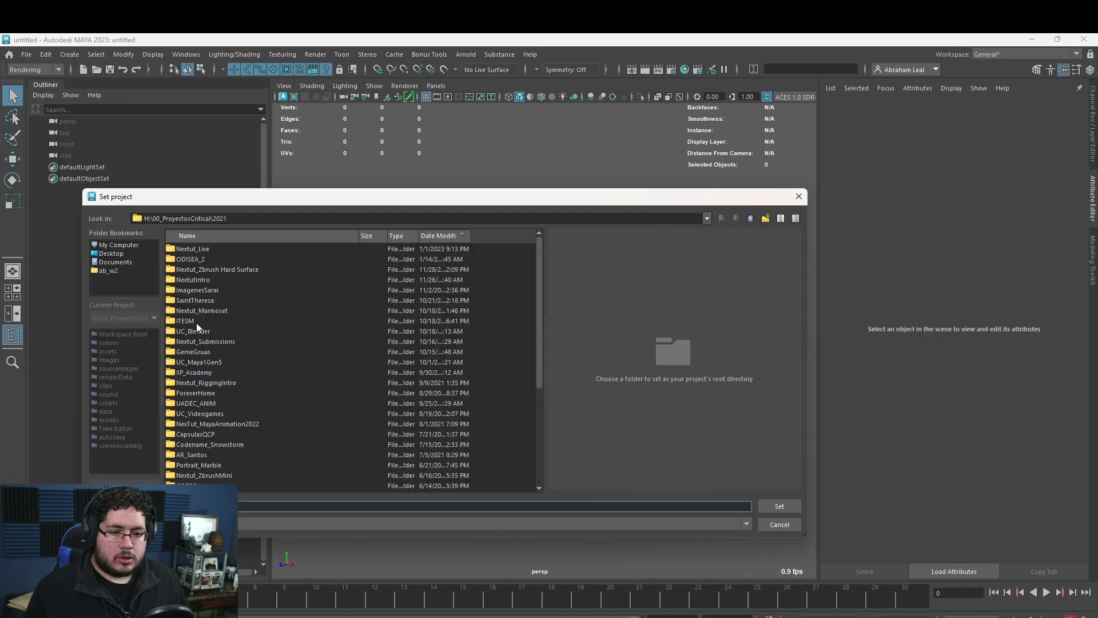
{"action": "left_click", "coordinate": [193, 250]}
{"action": "left_click", "coordinate": [787, 504]}
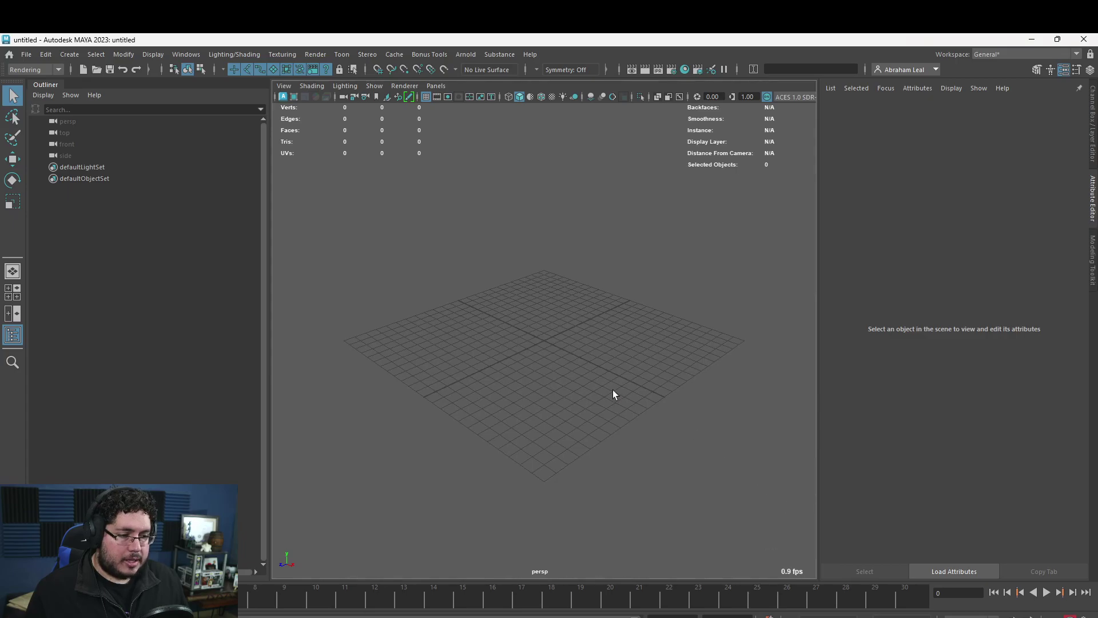
Return to ZBrush and decimate the merged alien mesh to 10%, then check the whole bust.
{"action": "key", "text": "alt+Tab"}
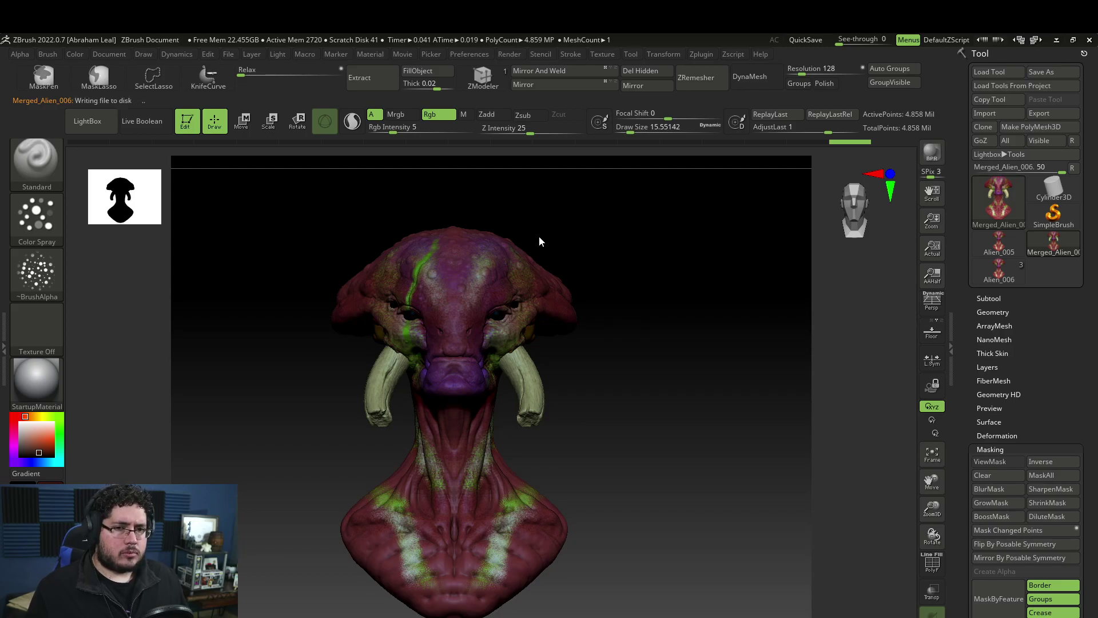
{"action": "left_click", "coordinate": [709, 53]}
{"action": "left_click", "coordinate": [759, 344]}
{"action": "type", "text": "10"}
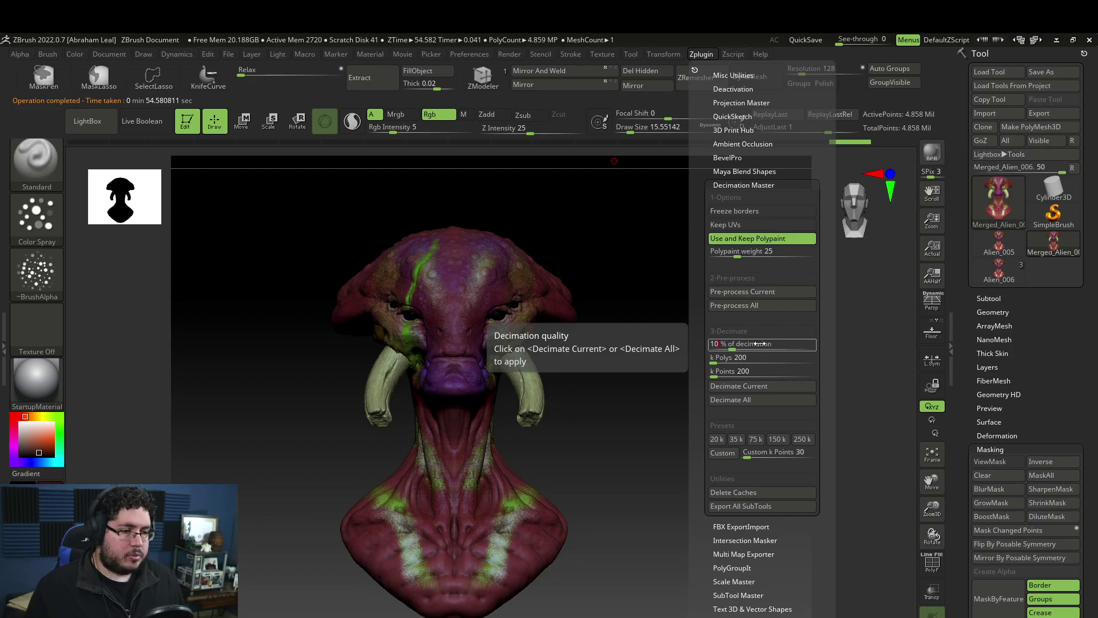
{"action": "left_click", "coordinate": [767, 387]}
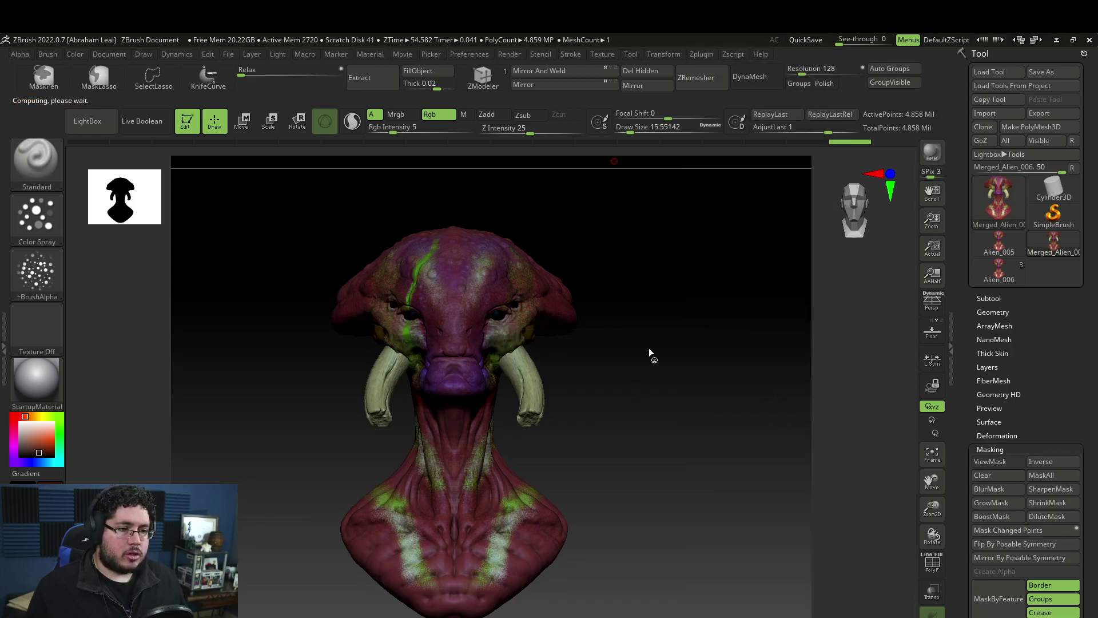
{"action": "right_click_drag", "start_coordinate": [677, 337], "coordinate": [742, 566], "text": "ctrl"}
{"action": "key", "text": "f"}
{"action": "mouse_move", "coordinate": [706, 433]}
{"action": "left_mouse_down"}
{"action": "mouse_move", "coordinate": [764, 444]}
{"action": "mouse_move", "coordinate": [758, 416]}
{"action": "mouse_move", "coordinate": [703, 416]}
{"action": "left_mouse_up"}
{"action": "right_click_drag", "start_coordinate": [733, 270], "coordinate": [711, 232], "text": "ctrl"}
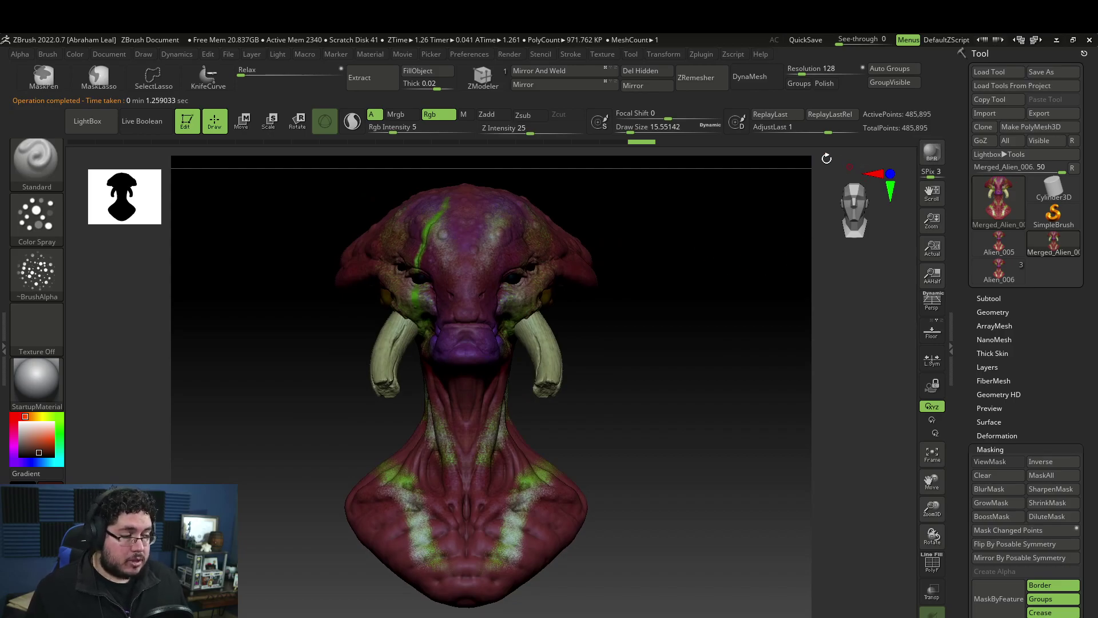
Export the decimated alien to the Desktop as an ASCII FBX file named Merged_Alien_006, with smoothed normals.
{"action": "left_click", "coordinate": [701, 54]}
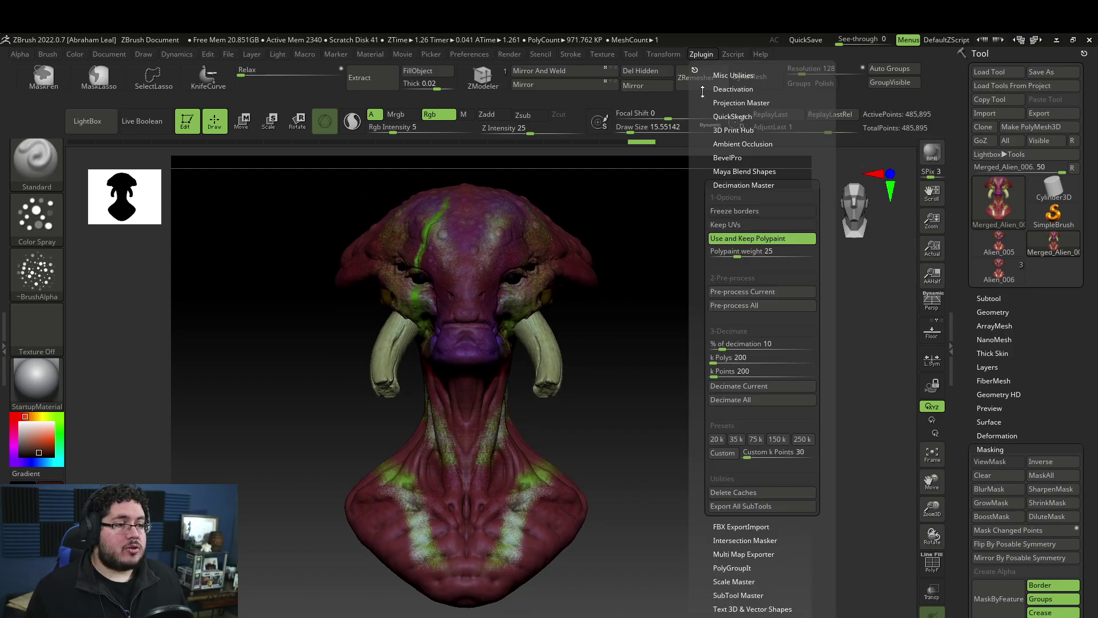
{"action": "left_click", "coordinate": [745, 184]}
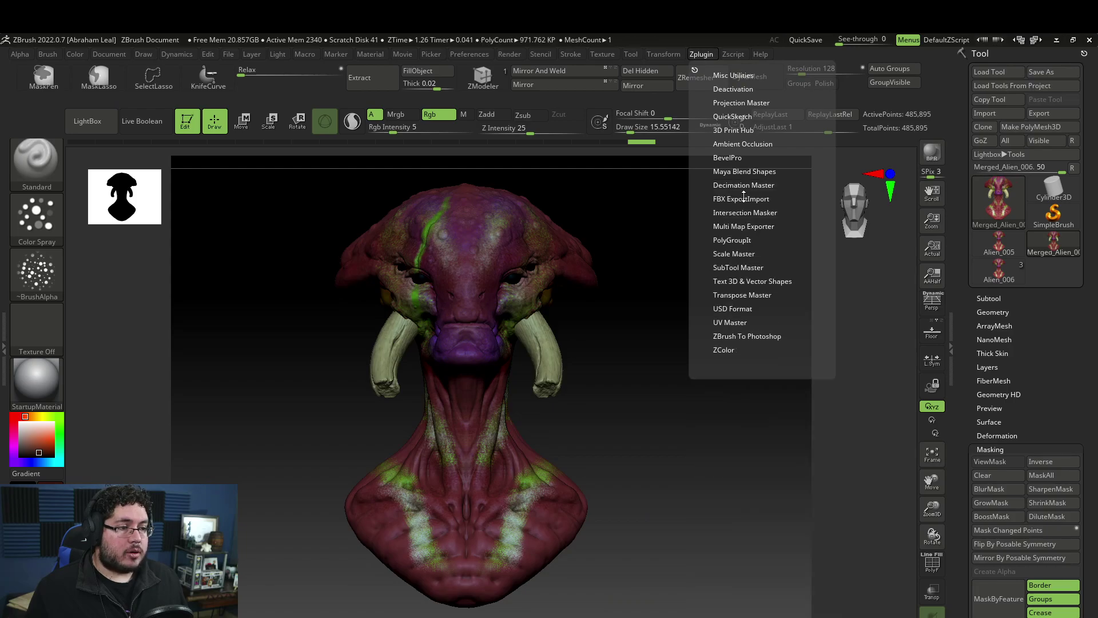
{"action": "left_click", "coordinate": [744, 198]}
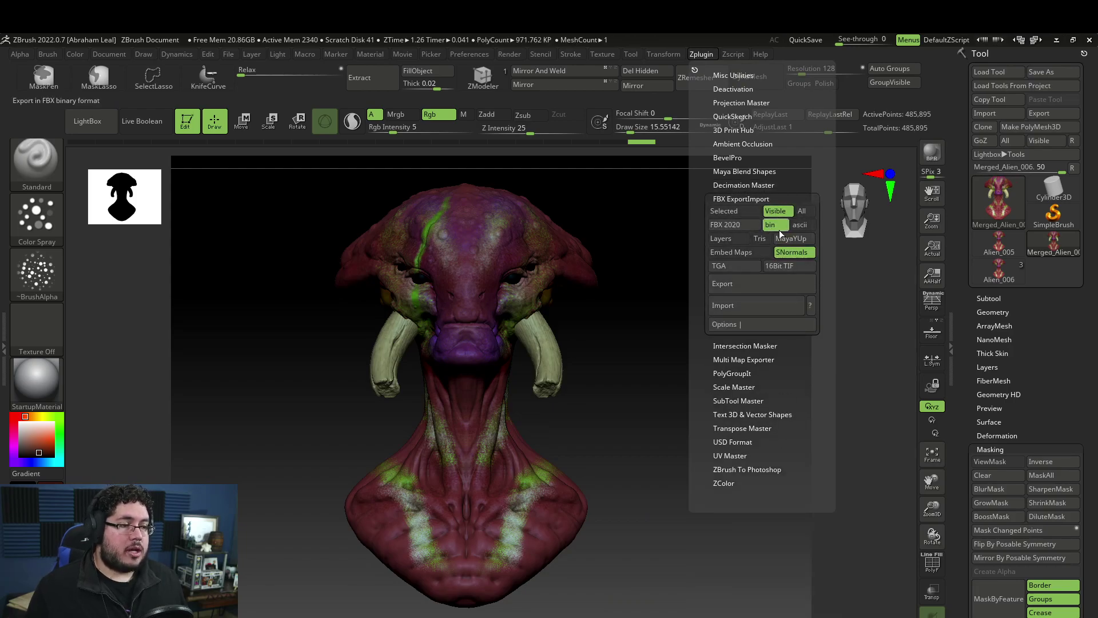
{"action": "left_click", "coordinate": [799, 224]}
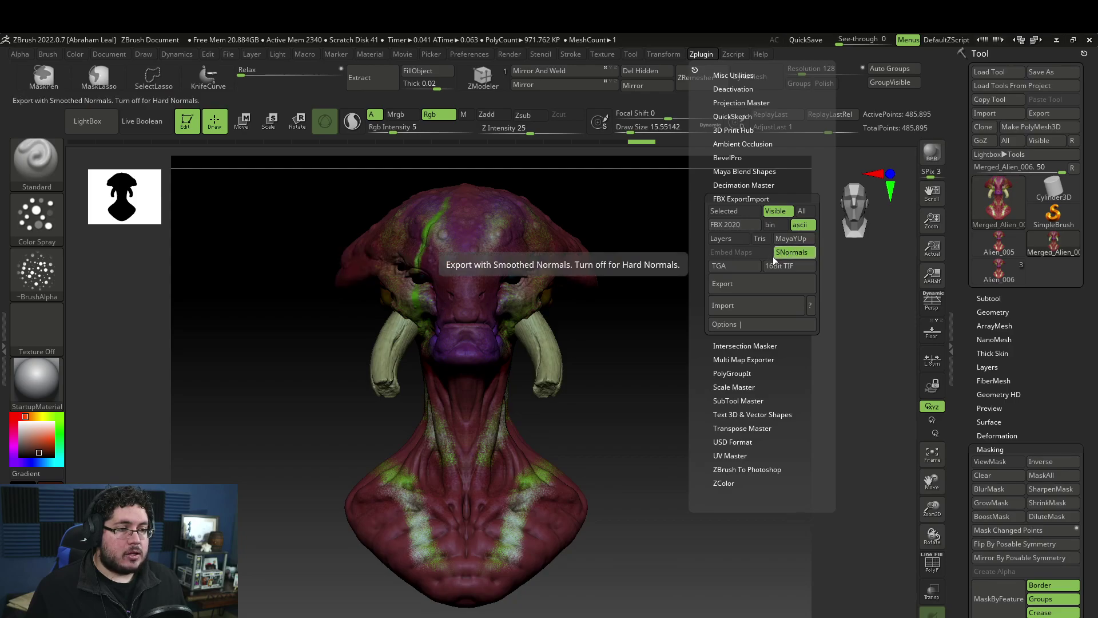
{"action": "left_click", "coordinate": [770, 281]}
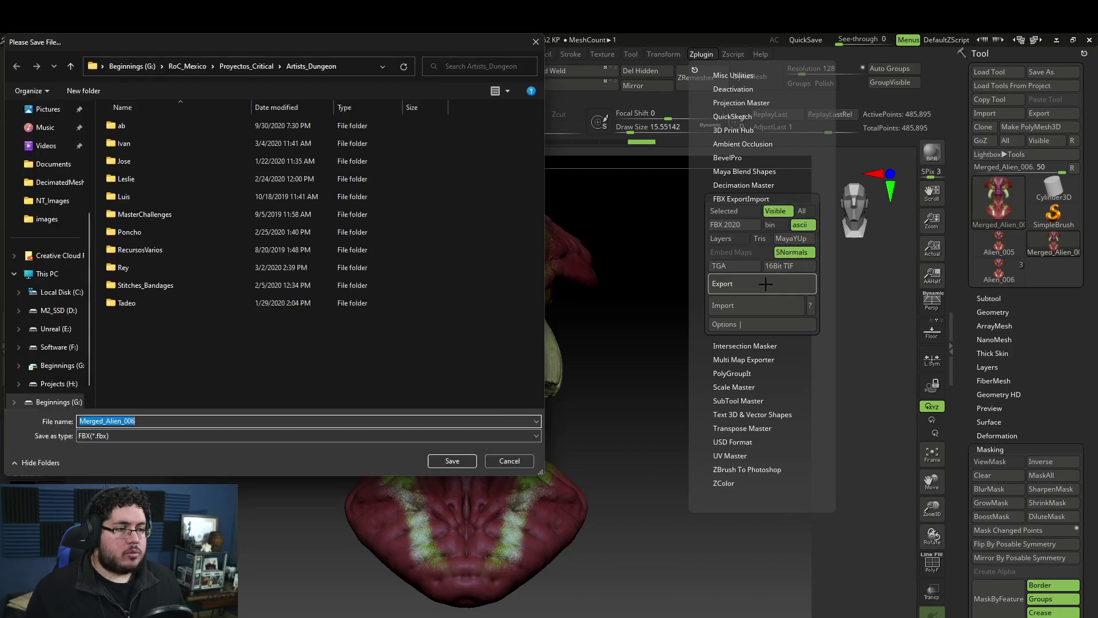
{"action": "scroll", "coordinate": [51, 286], "scroll_direction": "up", "scroll_amount": 5}
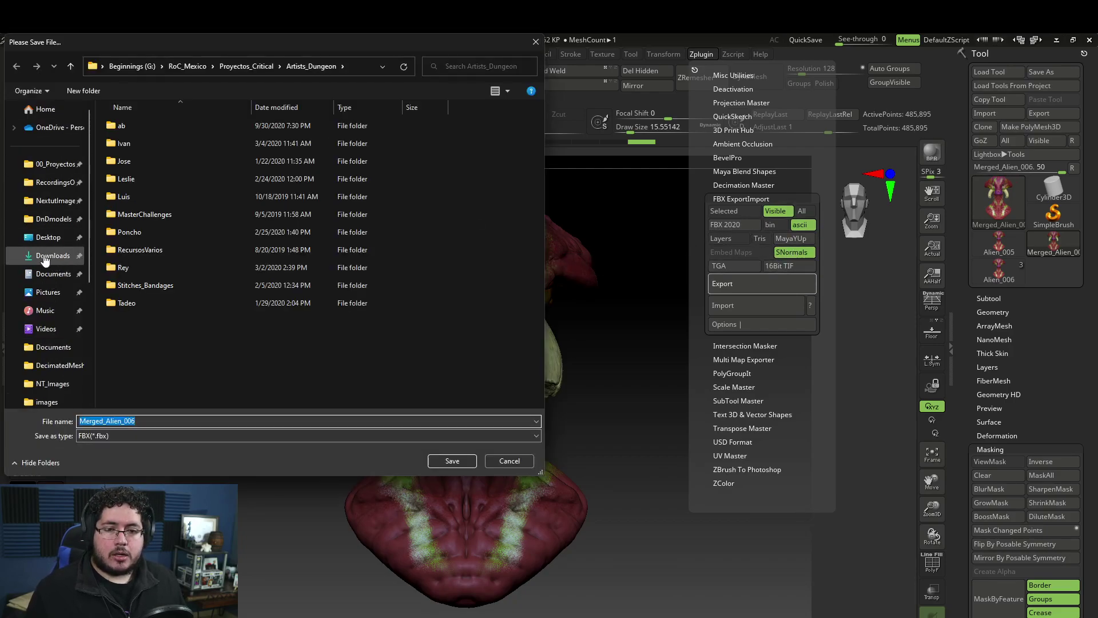
{"action": "left_click", "coordinate": [48, 237]}
{"action": "left_click", "coordinate": [449, 460]}
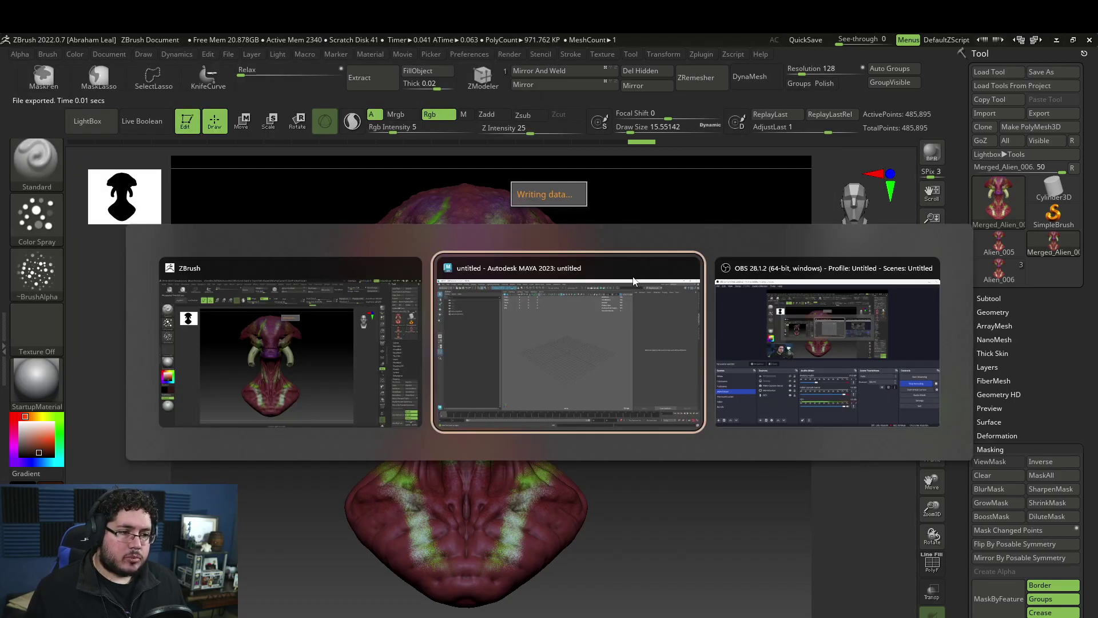
Switch to Maya and set the workspace to General.
{"action": "key", "text": "alt+Tab"}
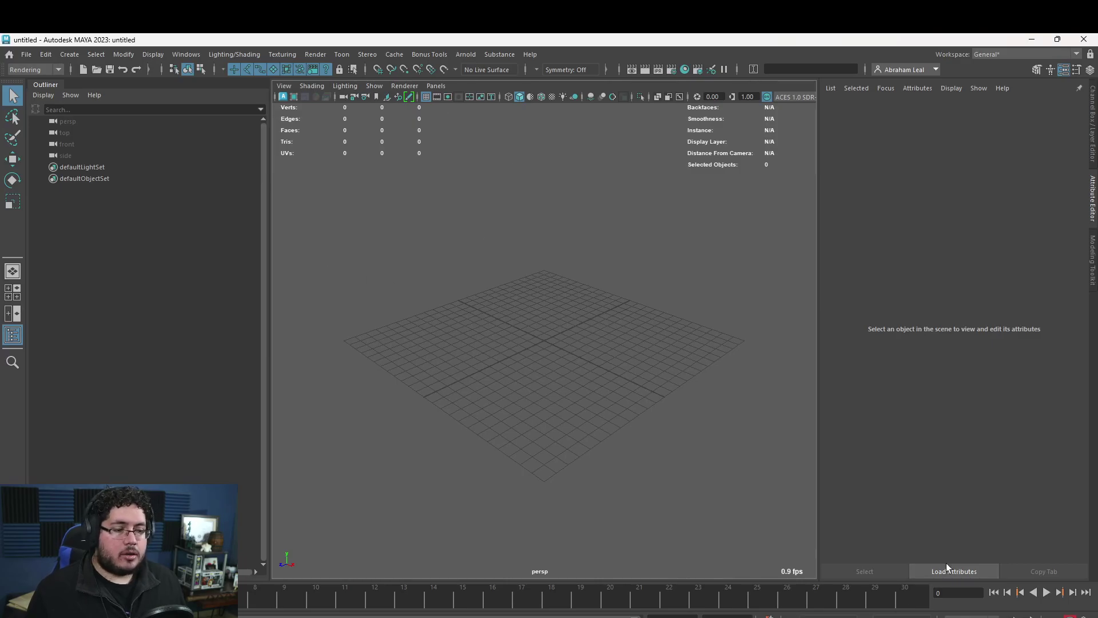
{"action": "middle_click_drag", "start_coordinate": [442, 256], "coordinate": [452, 314], "text": "alt"}
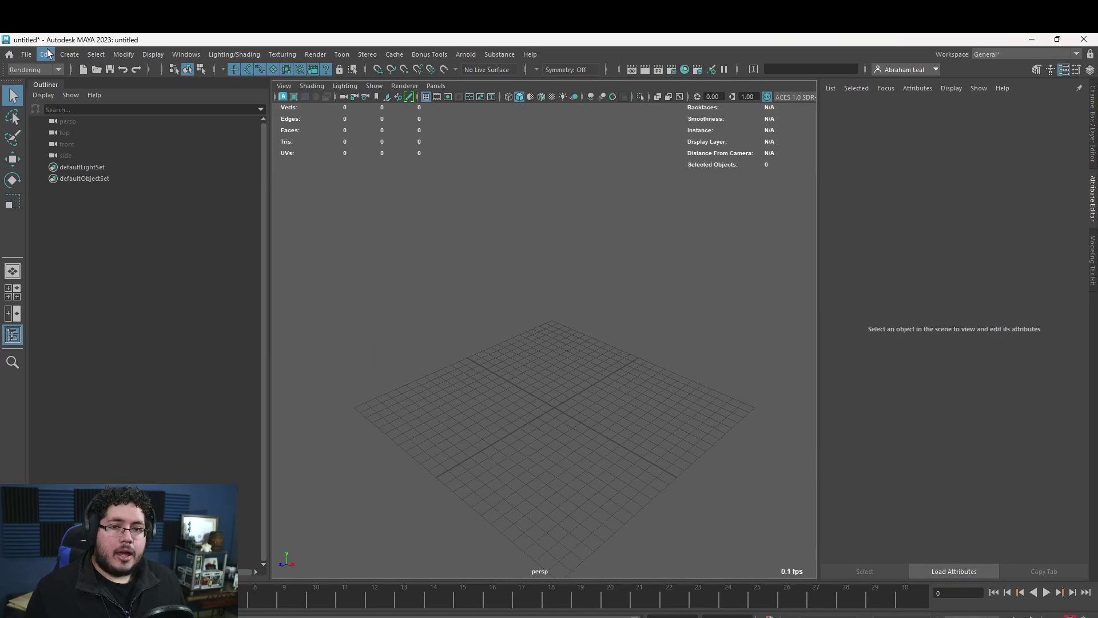
{"action": "left_click", "coordinate": [27, 53]}
{"action": "left_click", "coordinate": [152, 54]}
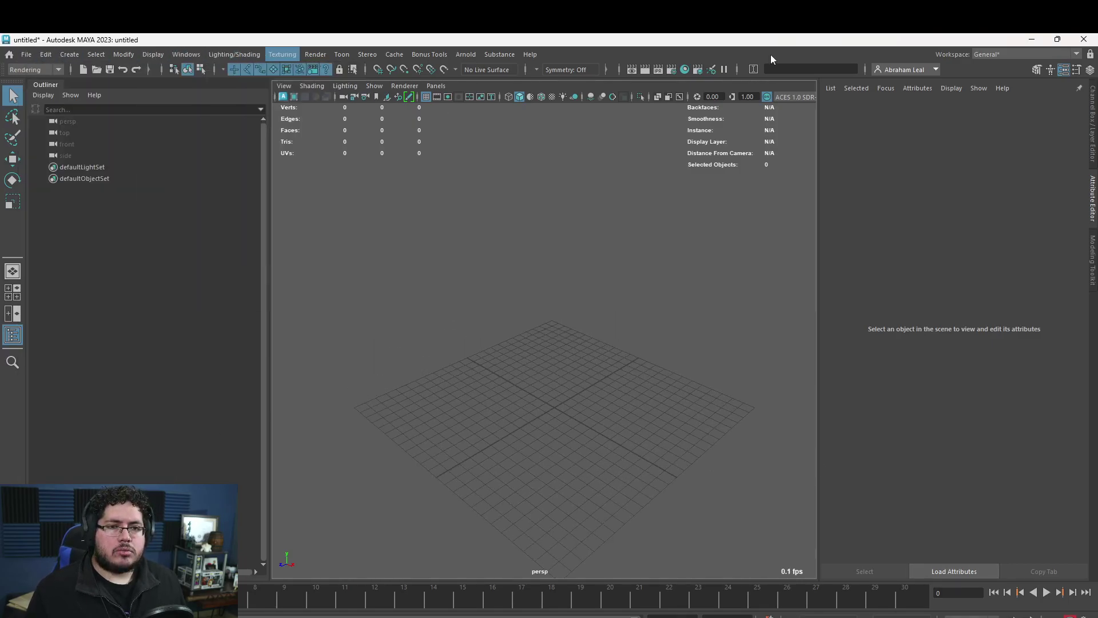
{"action": "left_click", "coordinate": [1008, 54]}
{"action": "left_click", "coordinate": [1010, 249]}
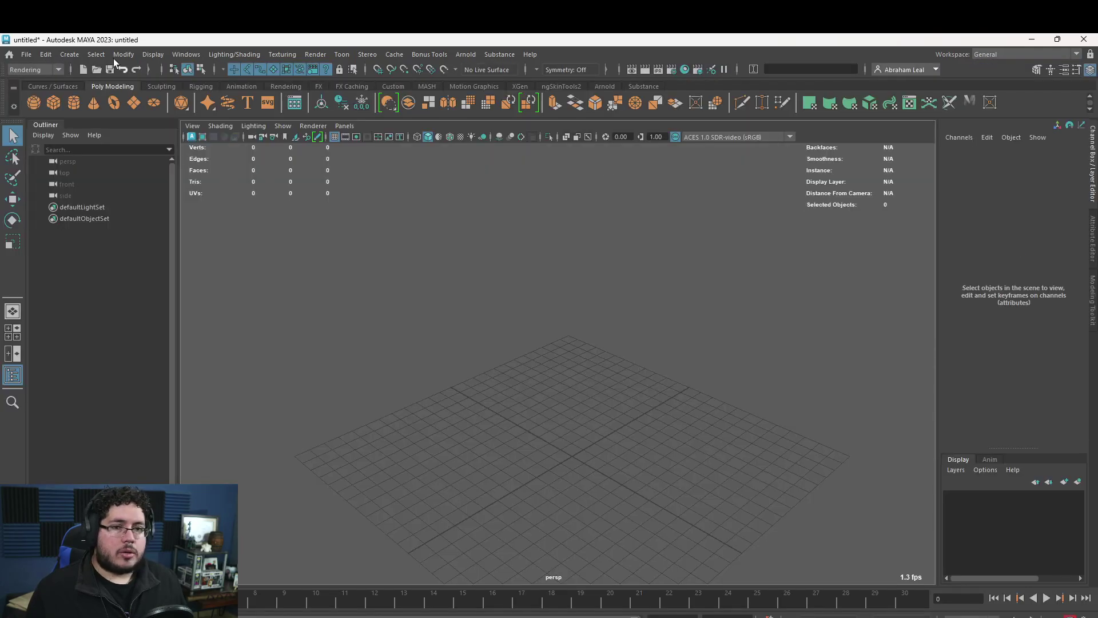
Open the recent scene MinionRender.ma without saving the untitled scene.
{"action": "left_click", "coordinate": [26, 54]}
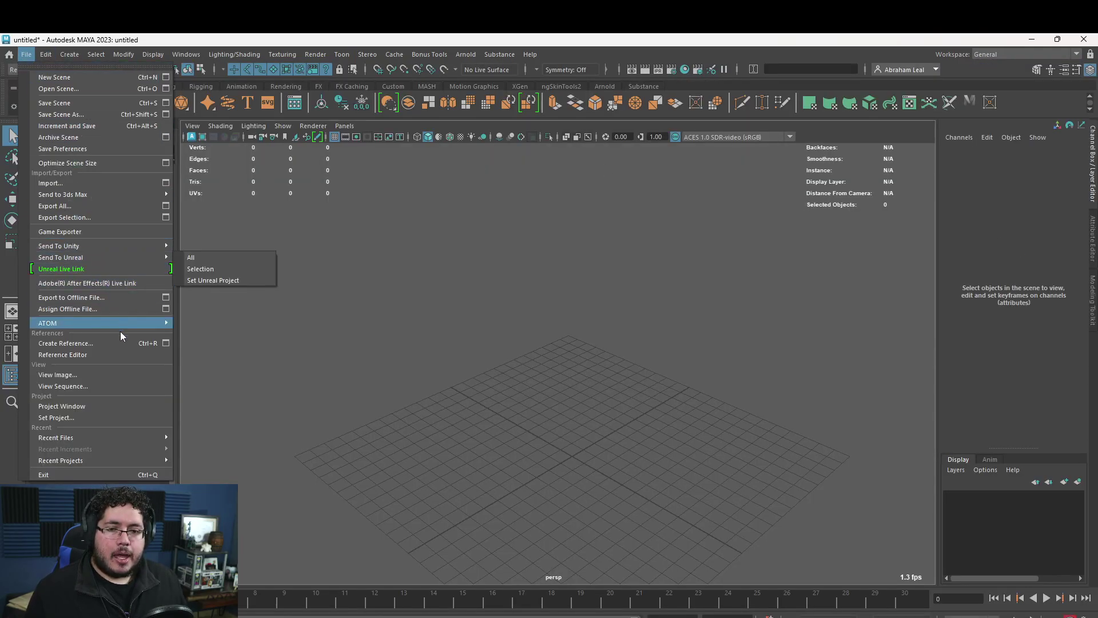
{"action": "mouse_move", "coordinate": [84, 436]}
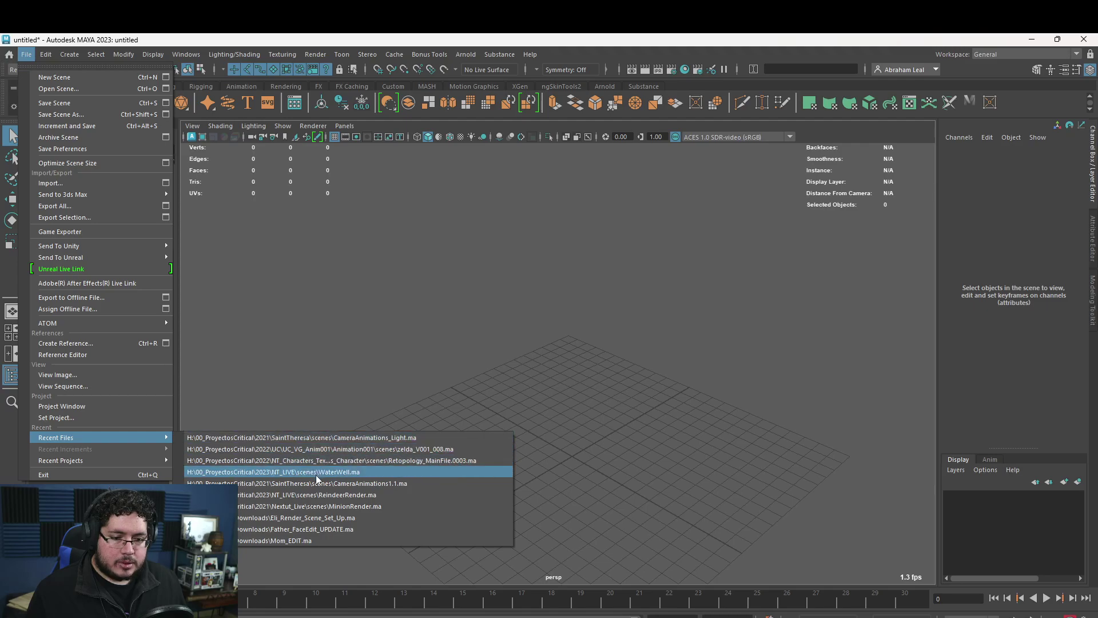
{"action": "left_click", "coordinate": [318, 495]}
{"action": "left_click", "coordinate": [549, 350]}
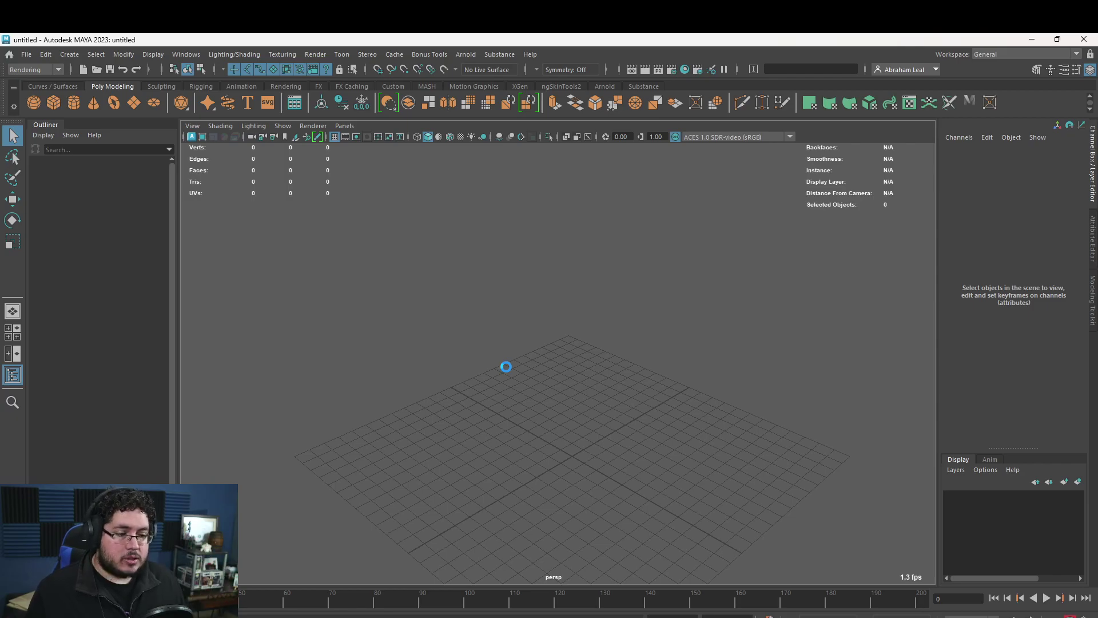
{"action": "key", "text": "alt+Tab"}
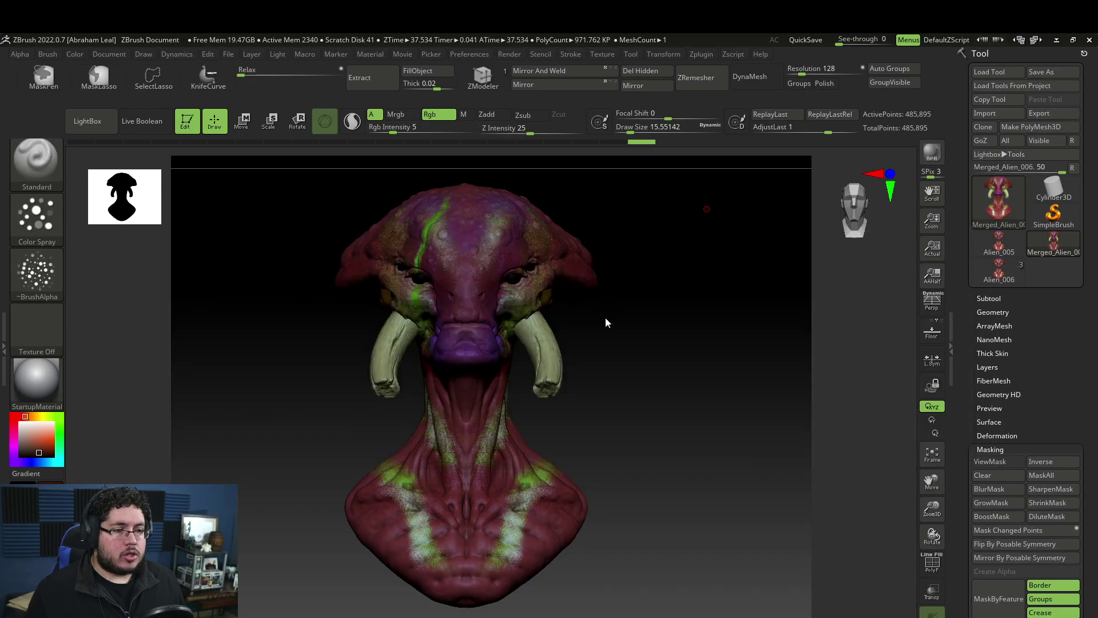
{"action": "key", "text": "alt+Tab"}
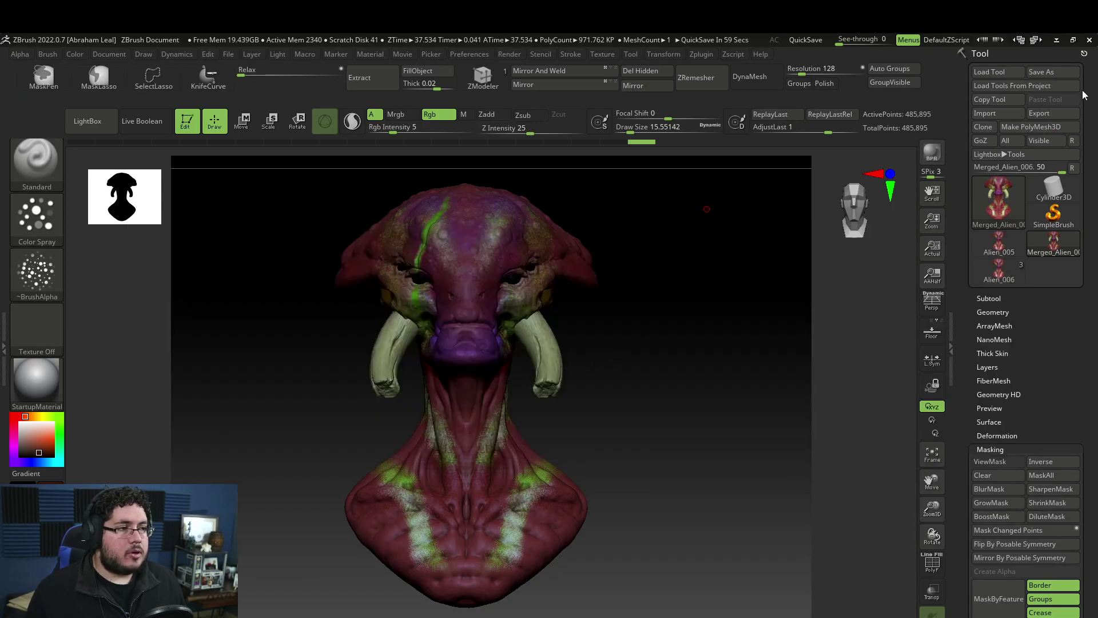
{"action": "left_click", "coordinate": [1057, 41]}
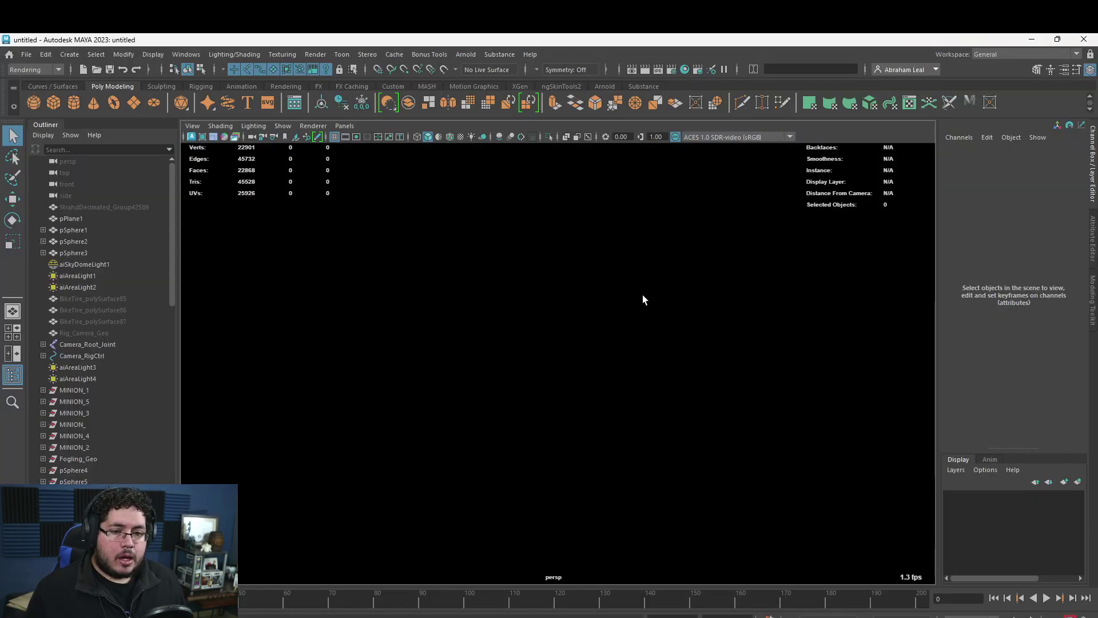
Switch the perspective view from live Arnold rendering to the regular shaded viewport renderer, and clear the selection.
{"action": "scroll", "coordinate": [572, 400], "scroll_direction": "up", "scroll_amount": 4}
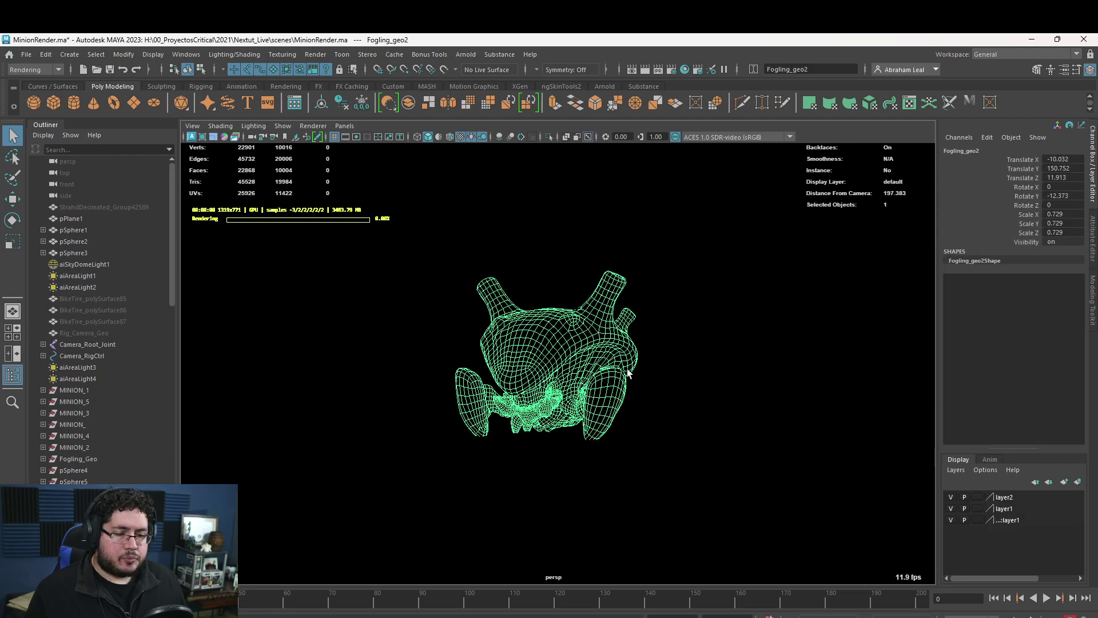
{"action": "key", "text": "5"}
{"action": "key", "text": "5"}
{"action": "scroll", "coordinate": [674, 347], "scroll_direction": "up", "scroll_amount": 5}
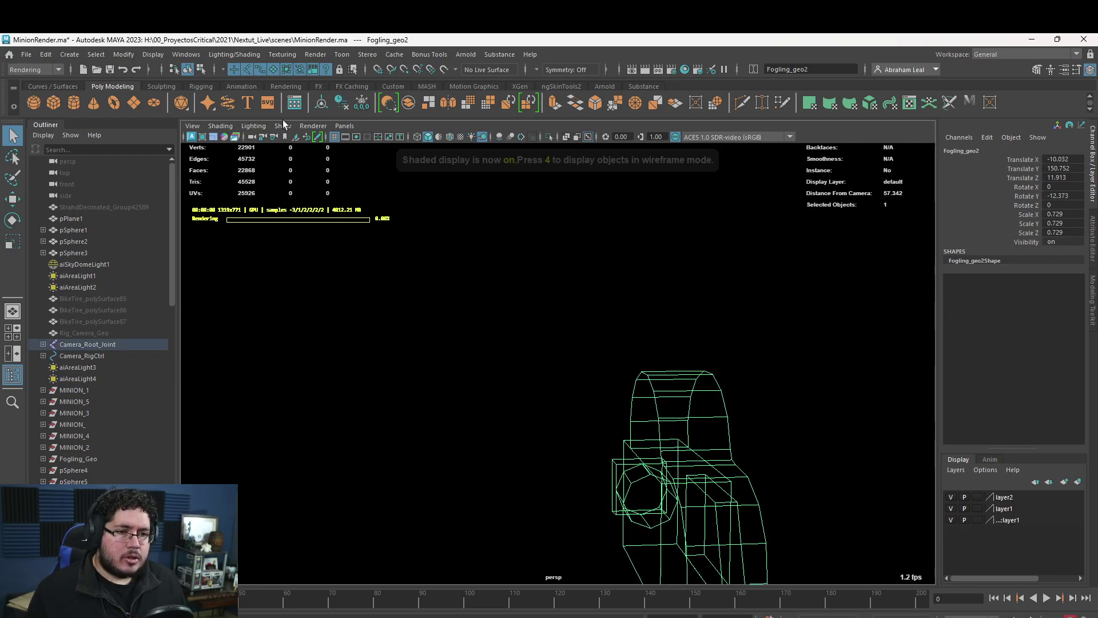
{"action": "left_click", "coordinate": [314, 127]}
{"action": "left_click", "coordinate": [331, 148]}
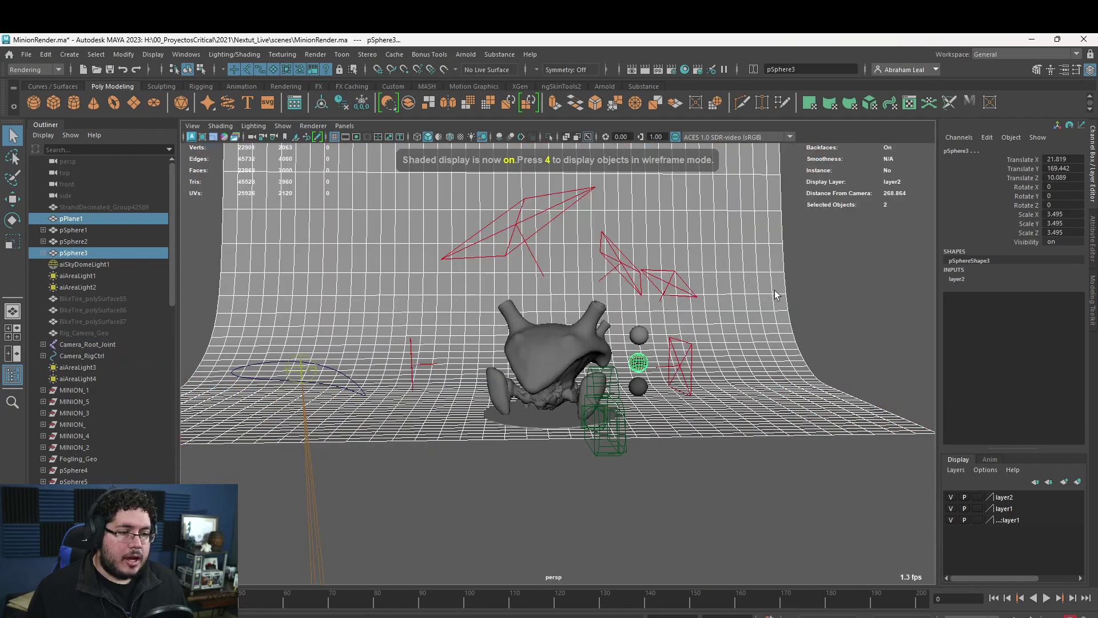
{"action": "left_click", "coordinate": [775, 291]}
{"action": "left_click_drag", "start_coordinate": [715, 283], "coordinate": [738, 304], "text": "alt"}
{"action": "left_click", "coordinate": [779, 288]}
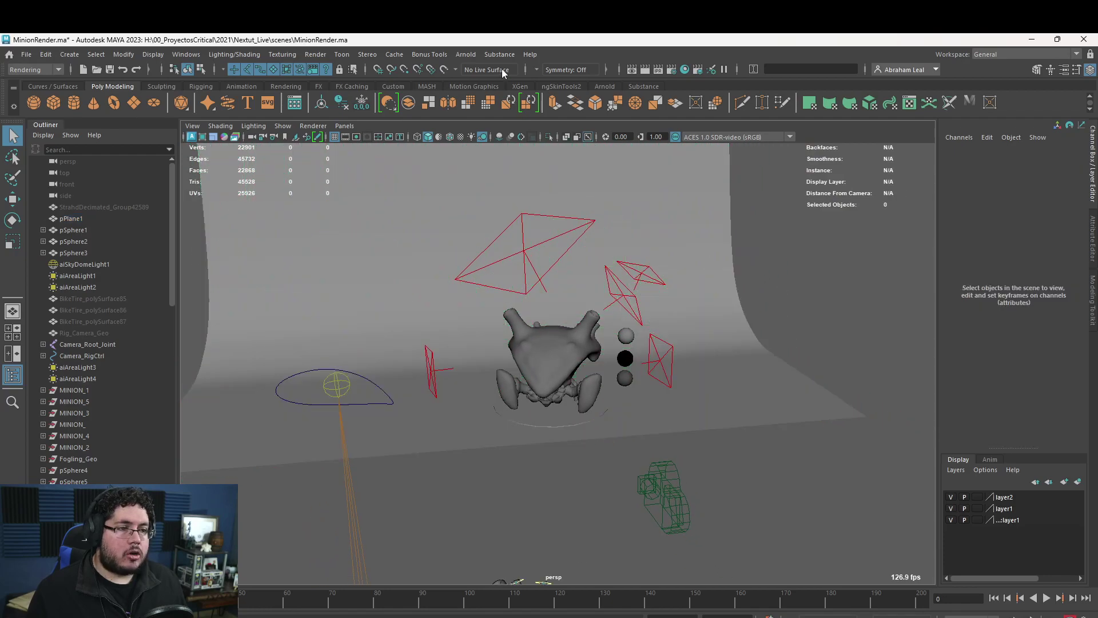
{"action": "left_click", "coordinate": [464, 56]}
{"action": "mouse_move", "coordinate": [523, 193]}
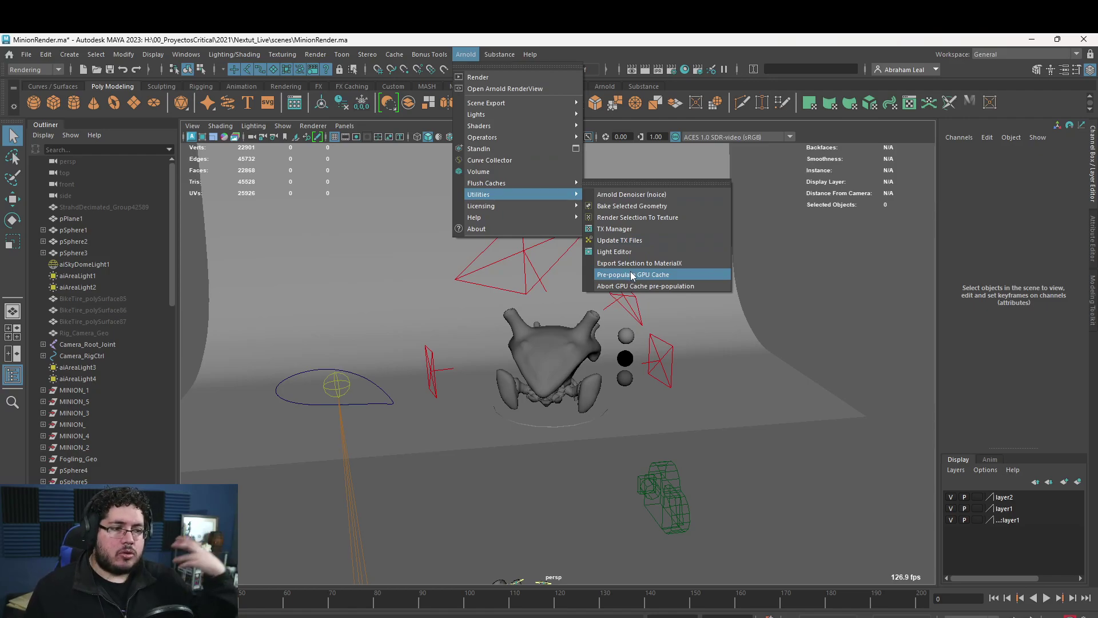
{"action": "left_click", "coordinate": [851, 256]}
Delete the creature model standing on the round base of the studio backdrop.
{"action": "left_click", "coordinate": [563, 418]}
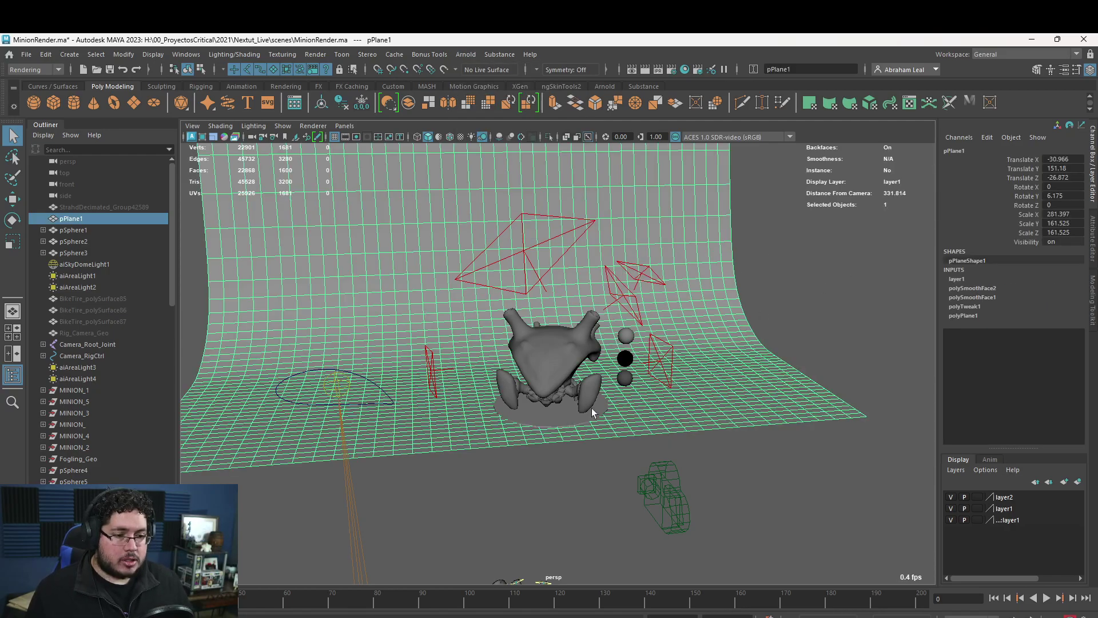
{"action": "left_click_drag", "start_coordinate": [612, 410], "coordinate": [582, 389], "text": "alt"}
{"action": "left_click", "coordinate": [545, 351]}
{"action": "left_click_drag", "start_coordinate": [545, 351], "coordinate": [583, 438], "text": "alt"}
{"action": "key", "text": "Delete"}
{"action": "left_click", "coordinate": [542, 390]}
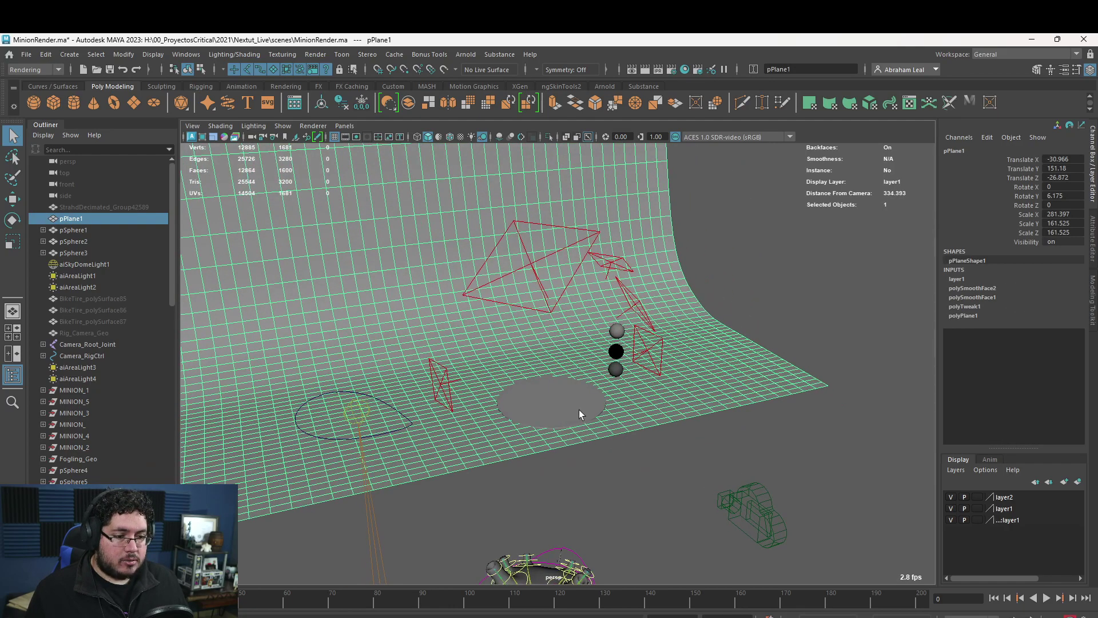
Hide the round base disc on the studio backdrop and import Merged_Alien_006.fbx from the Desktop.
{"action": "left_click", "coordinate": [578, 409]}
{"action": "key", "text": "ctrl+h"}
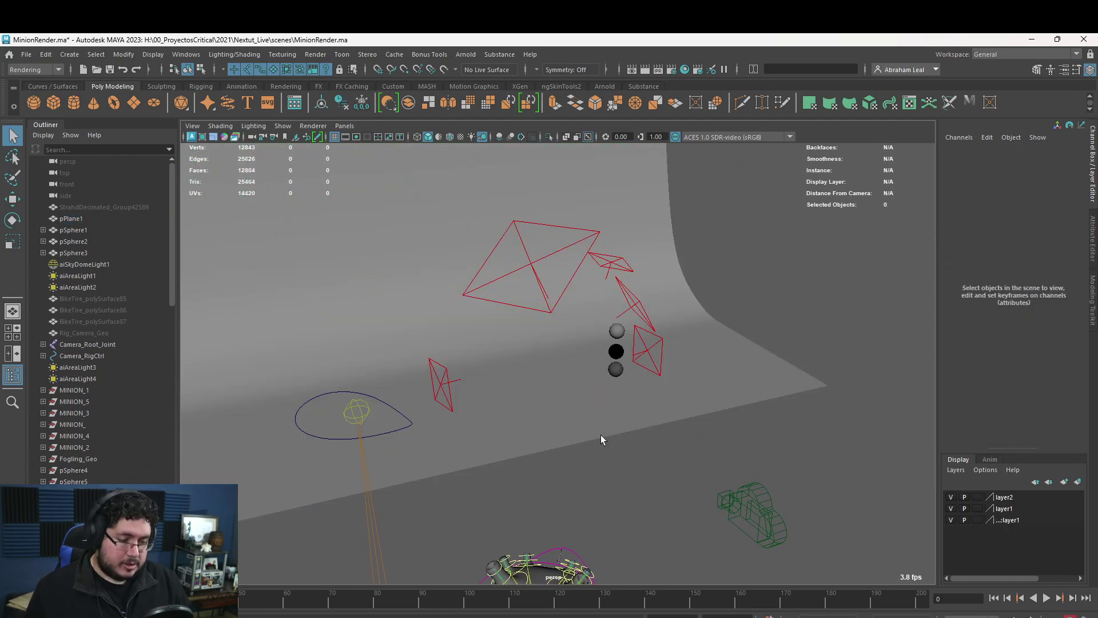
{"action": "left_click", "coordinate": [27, 54]}
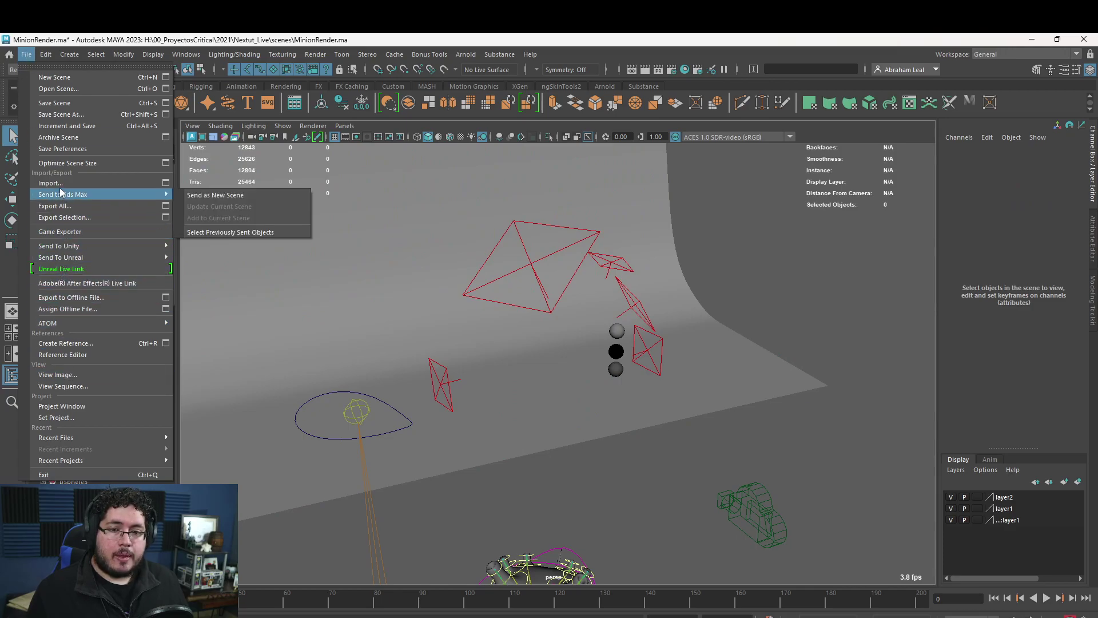
{"action": "left_click", "coordinate": [59, 184]}
{"action": "left_click", "coordinate": [111, 253]}
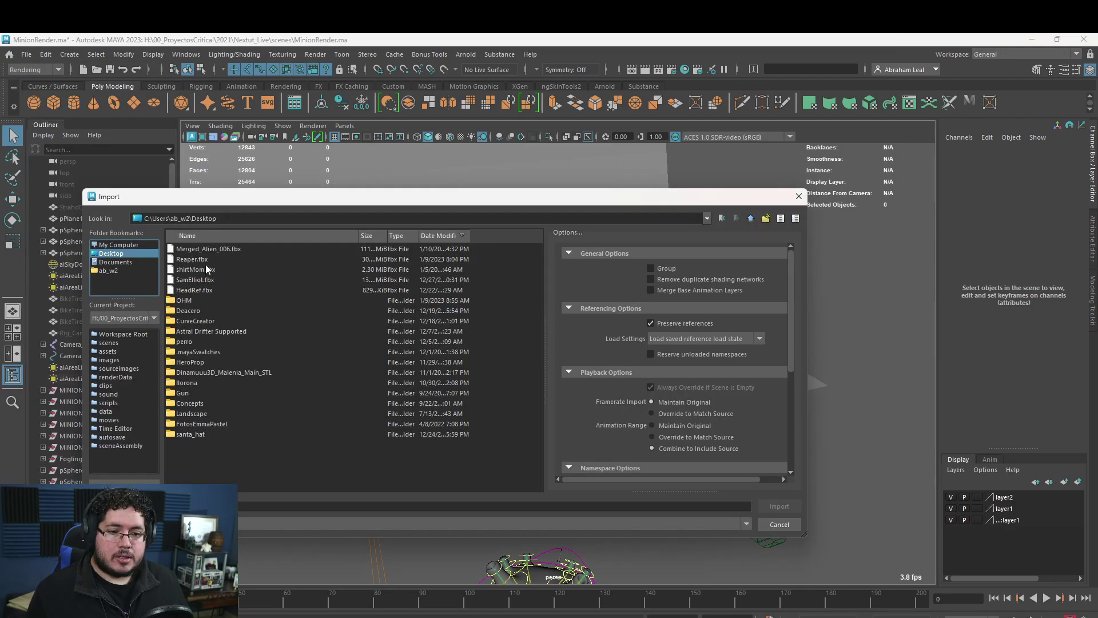
{"action": "left_click", "coordinate": [197, 250]}
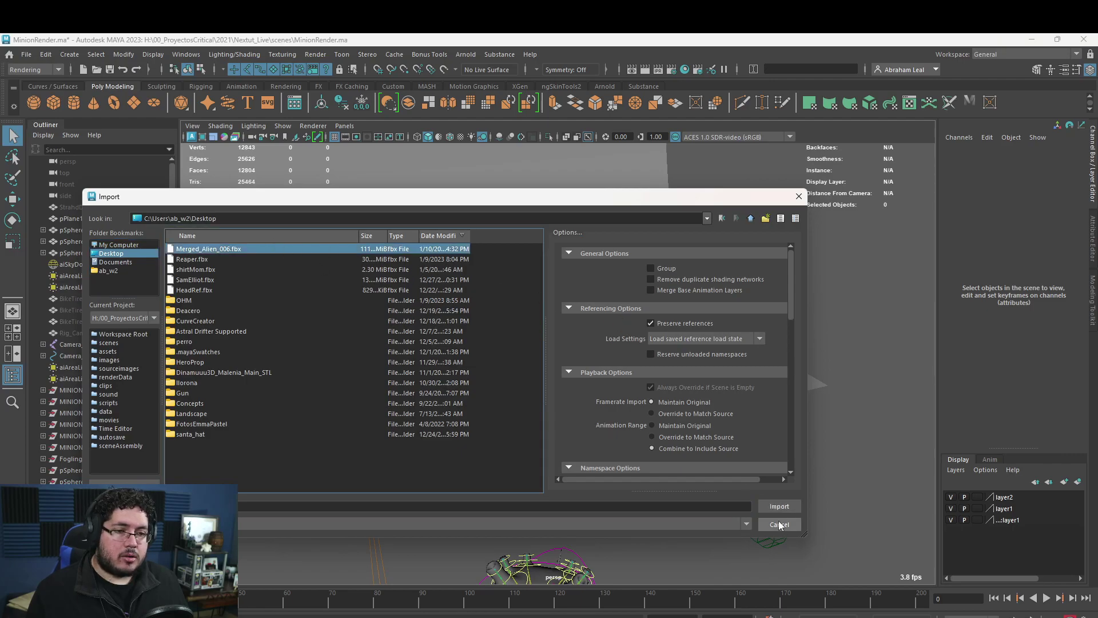
{"action": "left_click", "coordinate": [779, 506]}
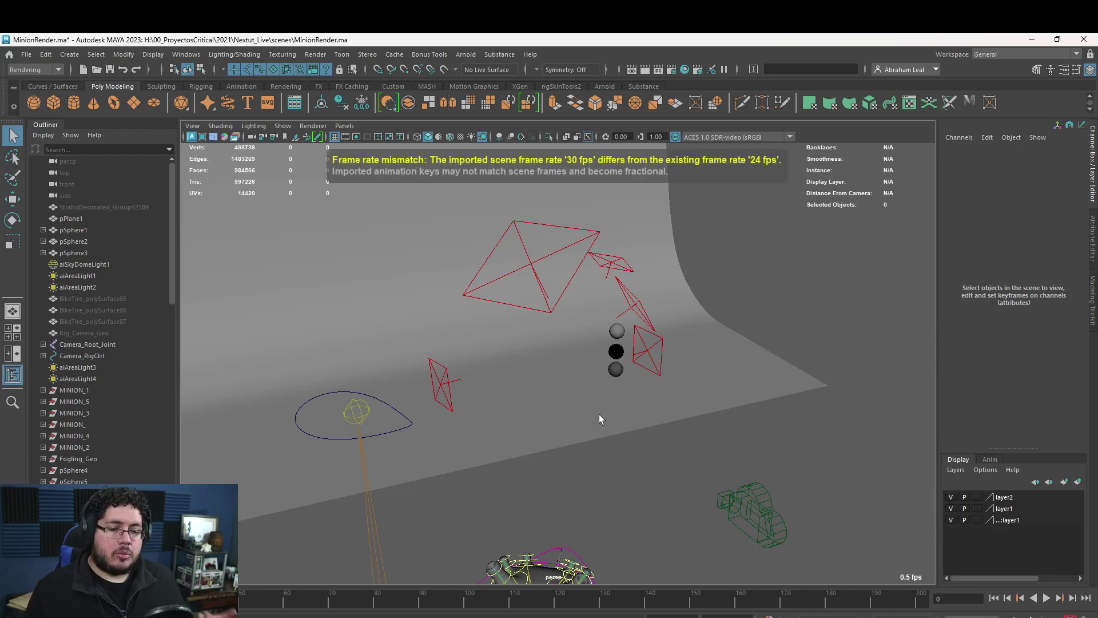
Display the scene in wireframe and search around the backdrop and through the Outliner for the imported alien mesh.
{"action": "left_click_drag", "start_coordinate": [595, 437], "coordinate": [605, 415], "text": "alt"}
{"action": "middle_click_drag", "start_coordinate": [604, 414], "coordinate": [588, 336], "text": "alt"}
{"action": "right_click_drag", "start_coordinate": [588, 336], "coordinate": [640, 349], "text": "alt"}
{"action": "key", "text": "4"}
{"action": "middle_click_drag", "start_coordinate": [591, 383], "coordinate": [607, 315], "text": "alt"}
{"action": "right_click_drag", "start_coordinate": [606, 314], "coordinate": [713, 327], "text": "alt"}
{"action": "middle_click_drag", "start_coordinate": [646, 401], "coordinate": [593, 560], "text": "alt"}
{"action": "middle_click_drag", "start_coordinate": [605, 355], "coordinate": [606, 527], "text": "alt"}
{"action": "right_click_drag", "start_coordinate": [606, 527], "coordinate": [435, 251], "text": "alt"}
{"action": "middle_click_drag", "start_coordinate": [600, 295], "coordinate": [566, 417], "text": "alt"}
{"action": "right_click_drag", "start_coordinate": [566, 416], "coordinate": [484, 228], "text": "alt"}
{"action": "middle_click_drag", "start_coordinate": [484, 228], "coordinate": [498, 401], "text": "alt"}
{"action": "right_click_drag", "start_coordinate": [498, 400], "coordinate": [409, 358], "text": "alt"}
{"action": "left_click_drag", "start_coordinate": [409, 358], "coordinate": [366, 343], "text": "alt"}
{"action": "right_click_drag", "start_coordinate": [366, 344], "coordinate": [314, 290], "text": "alt"}
{"action": "left_click_drag", "start_coordinate": [314, 289], "coordinate": [252, 303], "text": "alt"}
{"action": "scroll", "coordinate": [96, 384], "scroll_direction": "down", "scroll_amount": 15}
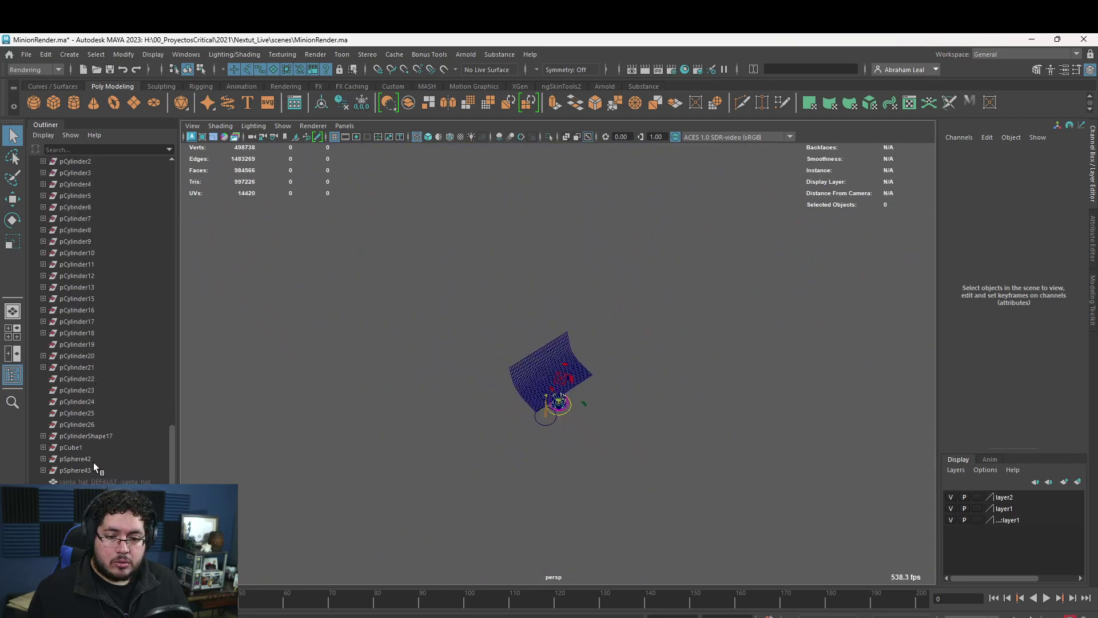
Enlarge the imported alien bust uniformly to a scale of about 42.26 and raise it to about Y 233.95.
{"action": "left_click", "coordinate": [92, 493]}
{"action": "left_click_drag", "start_coordinate": [620, 403], "coordinate": [561, 310], "text": "alt"}
{"action": "key", "text": "w"}
{"action": "right_click_drag", "start_coordinate": [581, 312], "coordinate": [862, 514], "text": "alt"}
{"action": "key", "text": "r"}
{"action": "left_click_drag", "start_coordinate": [565, 329], "coordinate": [684, 412]}
{"action": "key", "text": "w"}
{"action": "right_click_drag", "start_coordinate": [684, 412], "coordinate": [743, 434], "text": "alt"}
{"action": "middle_click_drag", "start_coordinate": [743, 435], "coordinate": [524, 260], "text": "alt"}
{"action": "left_click_drag", "start_coordinate": [548, 156], "coordinate": [732, 455], "text": "alt"}
Look through the Rig_Shotcam camera in the viewport.
{"action": "left_click", "coordinate": [710, 441]}
{"action": "left_click", "coordinate": [343, 125]}
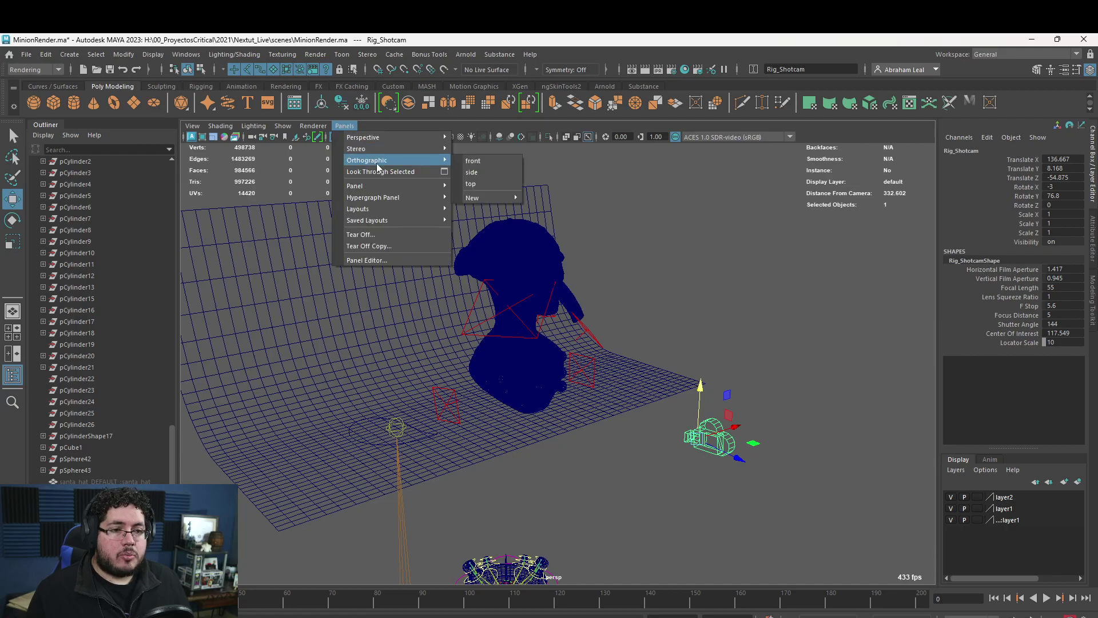
{"action": "left_click", "coordinate": [389, 173]}
Set the alien bust's scale to 10 on all three axes.
{"action": "left_click", "coordinate": [641, 353]}
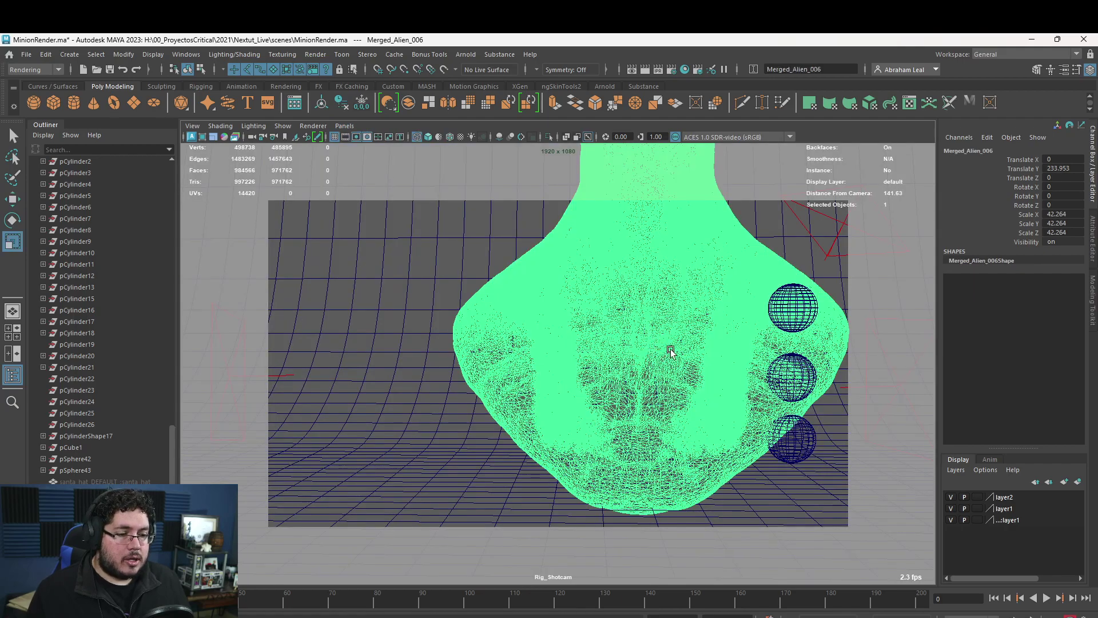
{"action": "left_click_drag", "start_coordinate": [1057, 214], "coordinate": [1065, 228]}
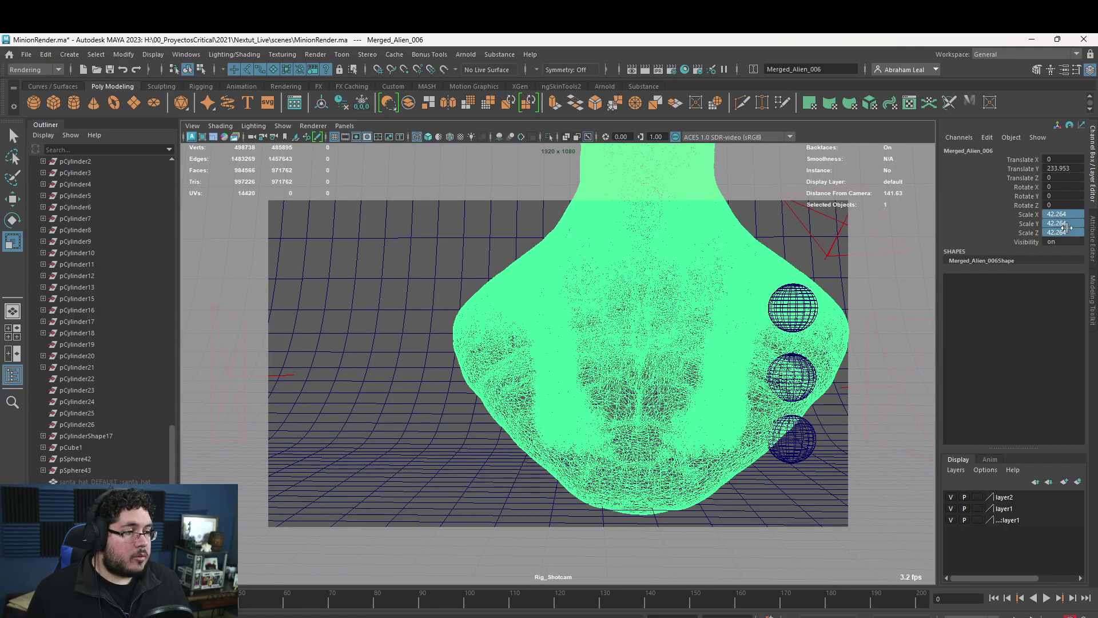
{"action": "type", "text": "10"}
{"action": "key", "text": "Return"}
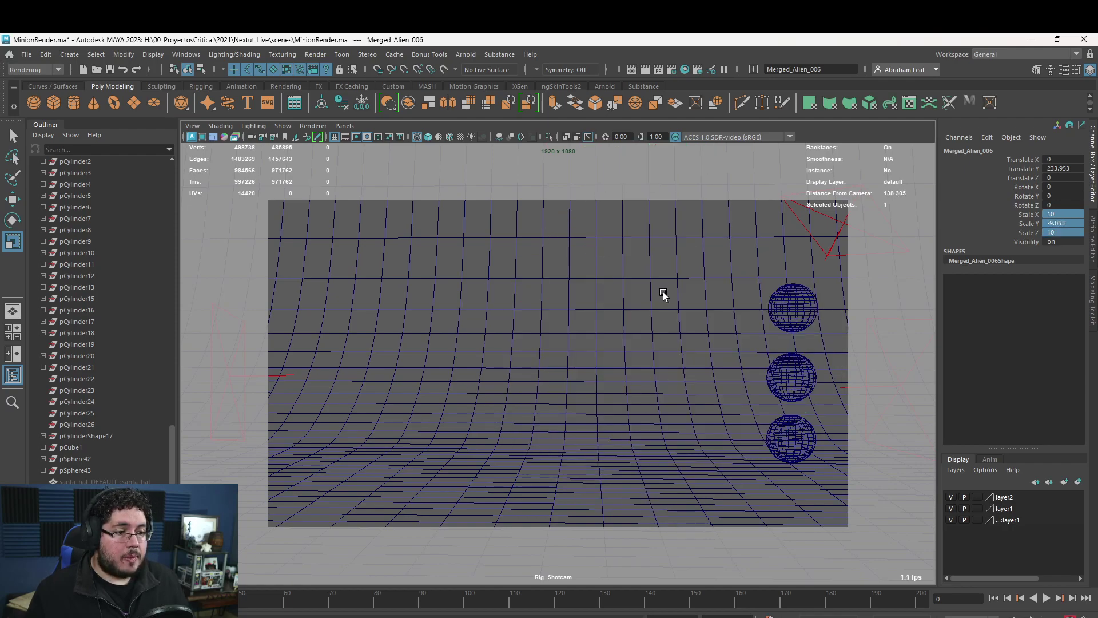
Lower the alien bust vertically so that it sits within the shot camera's frame.
{"action": "key", "text": "w"}
{"action": "left_click", "coordinate": [768, 316]}
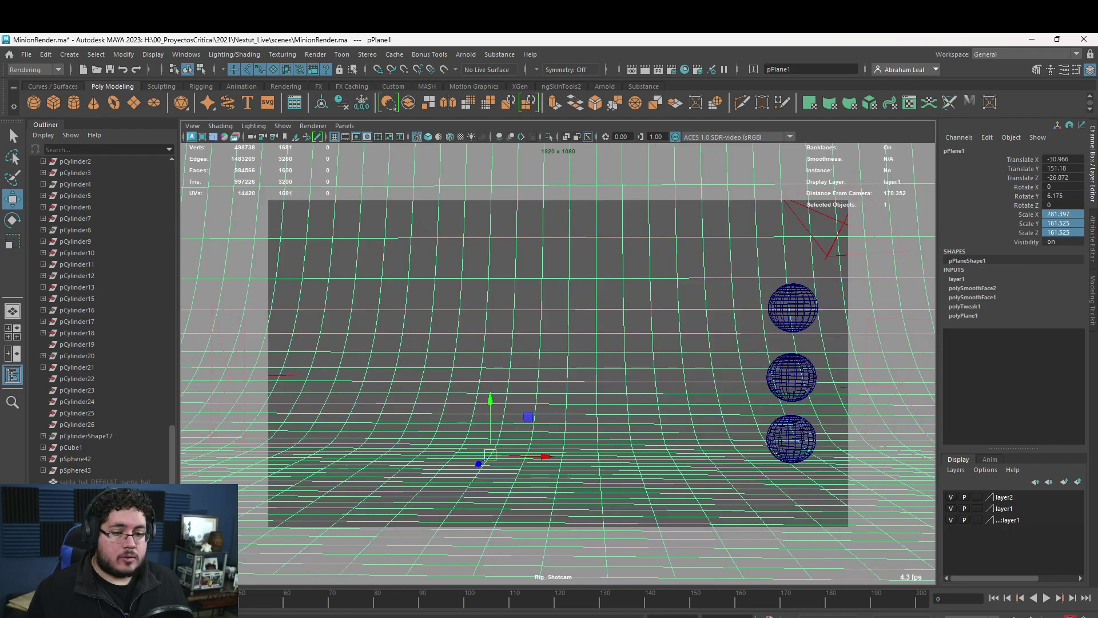
{"action": "key", "text": "ctrl+z"}
{"action": "scroll", "coordinate": [572, 347], "scroll_direction": "down", "scroll_amount": 2}
{"action": "middle_click_drag", "start_coordinate": [574, 349], "coordinate": [623, 382]}
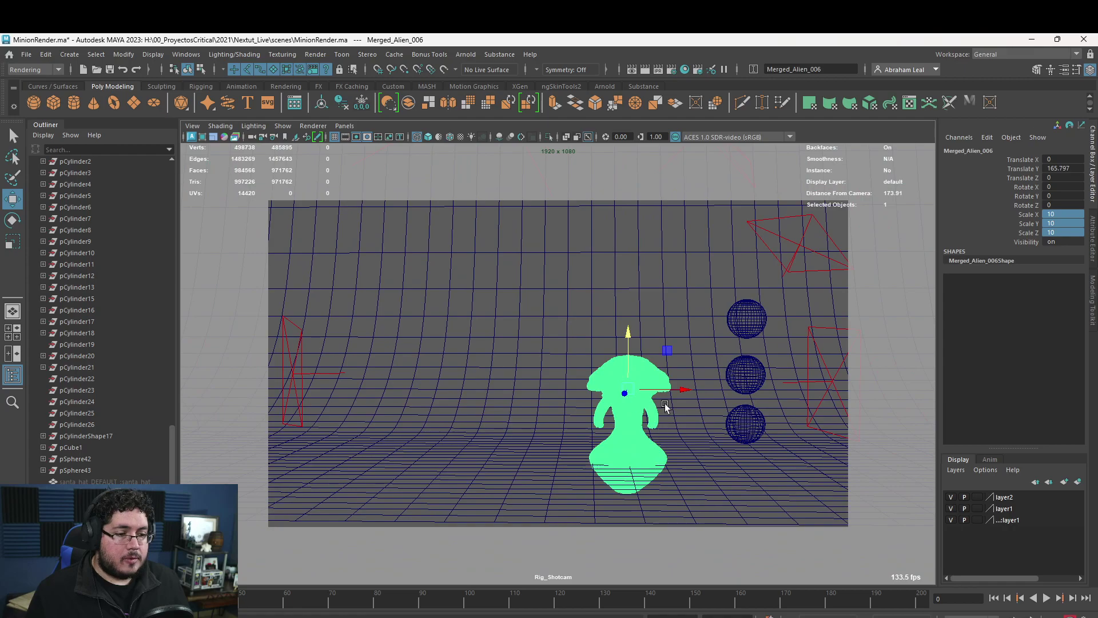
{"action": "middle_click_drag", "start_coordinate": [664, 420], "coordinate": [651, 372]}
Scale the alien bust up uniformly to about 23.22 and adjust its height to about Y 194.59.
{"action": "key", "text": "r"}
{"action": "left_click_drag", "start_coordinate": [628, 347], "coordinate": [845, 367]}
{"action": "key", "text": "w"}
{"action": "left_click_drag", "start_coordinate": [631, 295], "coordinate": [610, 275]}
Return to the perspective view, move the alien bust along Z to about 9.37, and clear the selection.
{"action": "key", "text": "r"}
{"action": "key", "text": "space"}
{"action": "left_click_drag", "start_coordinate": [634, 320], "coordinate": [695, 337], "text": "alt"}
{"action": "key", "text": "w"}
{"action": "left_click_drag", "start_coordinate": [588, 380], "coordinate": [568, 406]}
{"action": "left_click", "coordinate": [616, 422]}
{"action": "left_click", "coordinate": [600, 411]}
{"action": "key", "text": "e"}
{"action": "left_click", "coordinate": [459, 353]}
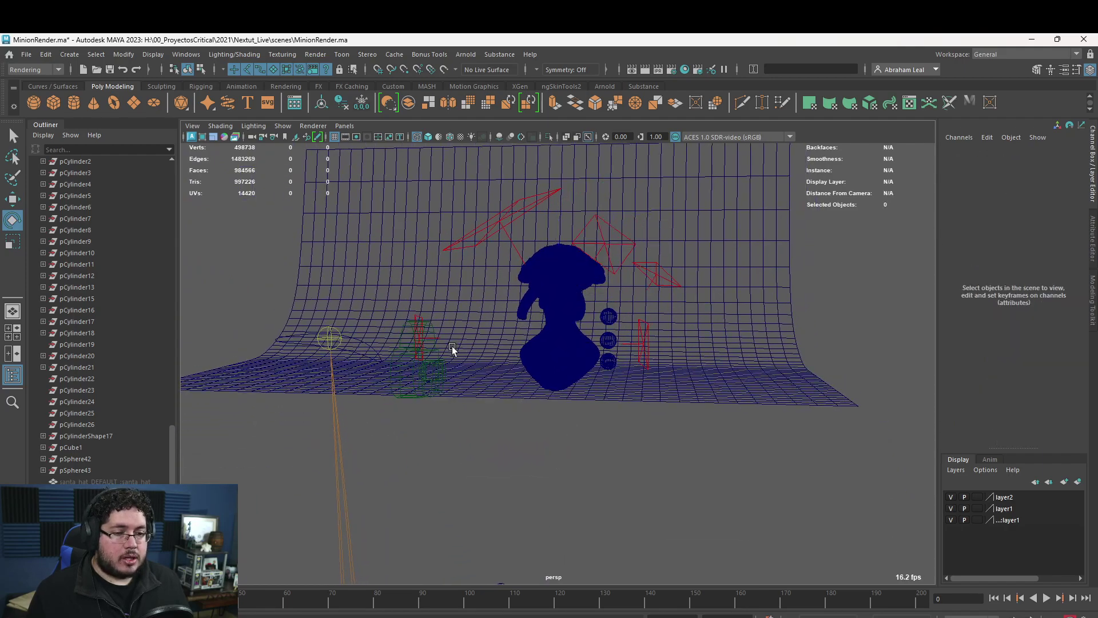
Switch the perspective view back to shaded display and raise the alien bust to about Y 201.06.
{"action": "left_click", "coordinate": [565, 297]}
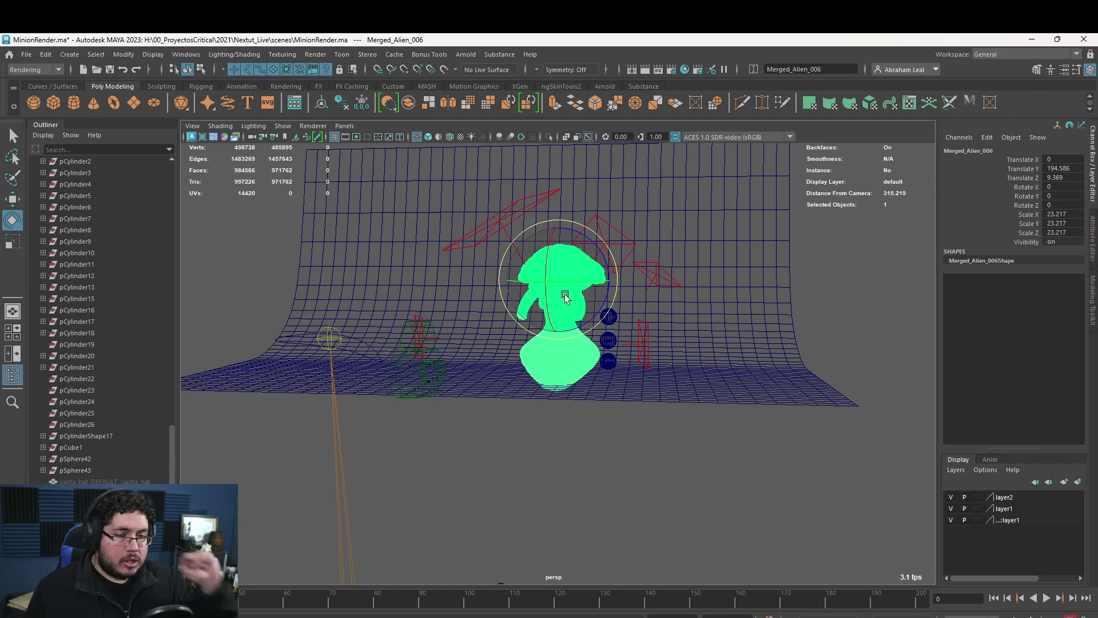
{"action": "key", "text": "5"}
{"action": "left_click_drag", "start_coordinate": [583, 423], "coordinate": [675, 474], "text": "alt"}
{"action": "left_click", "coordinate": [675, 475]}
{"action": "scroll", "coordinate": [644, 355], "scroll_direction": "up", "scroll_amount": 7}
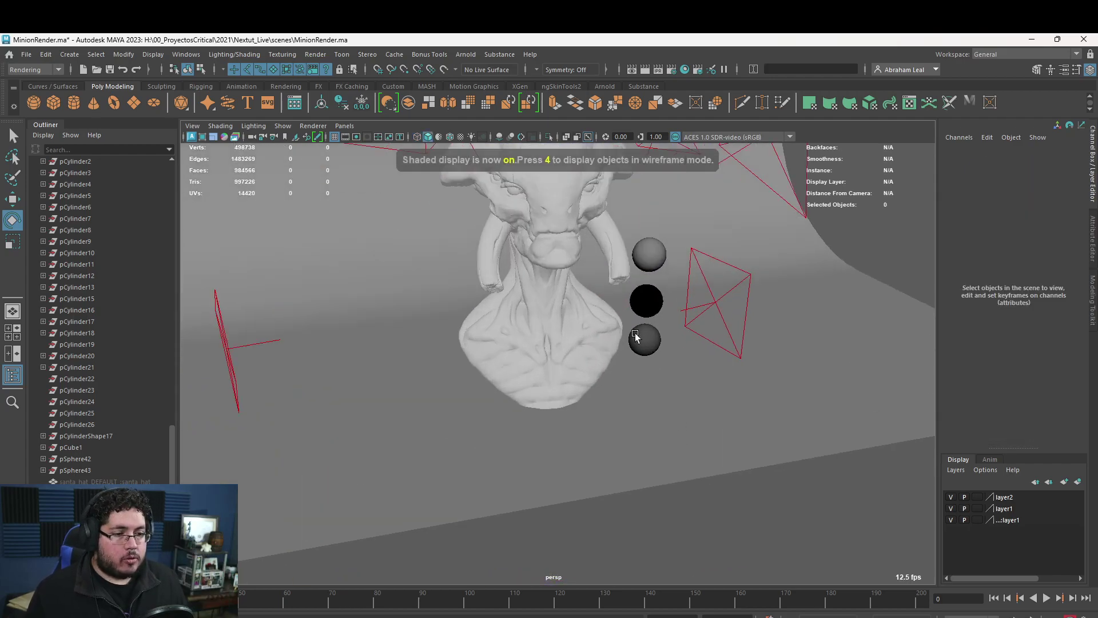
{"action": "middle_click_drag", "start_coordinate": [644, 355], "coordinate": [678, 436], "text": "alt"}
{"action": "left_click_drag", "start_coordinate": [679, 437], "coordinate": [640, 372], "text": "alt"}
{"action": "right_click_drag", "start_coordinate": [640, 372], "coordinate": [441, 289], "text": "alt"}
{"action": "left_click_drag", "start_coordinate": [546, 269], "coordinate": [556, 202], "text": "alt"}
{"action": "left_click", "coordinate": [556, 306]}
{"action": "key", "text": "w"}
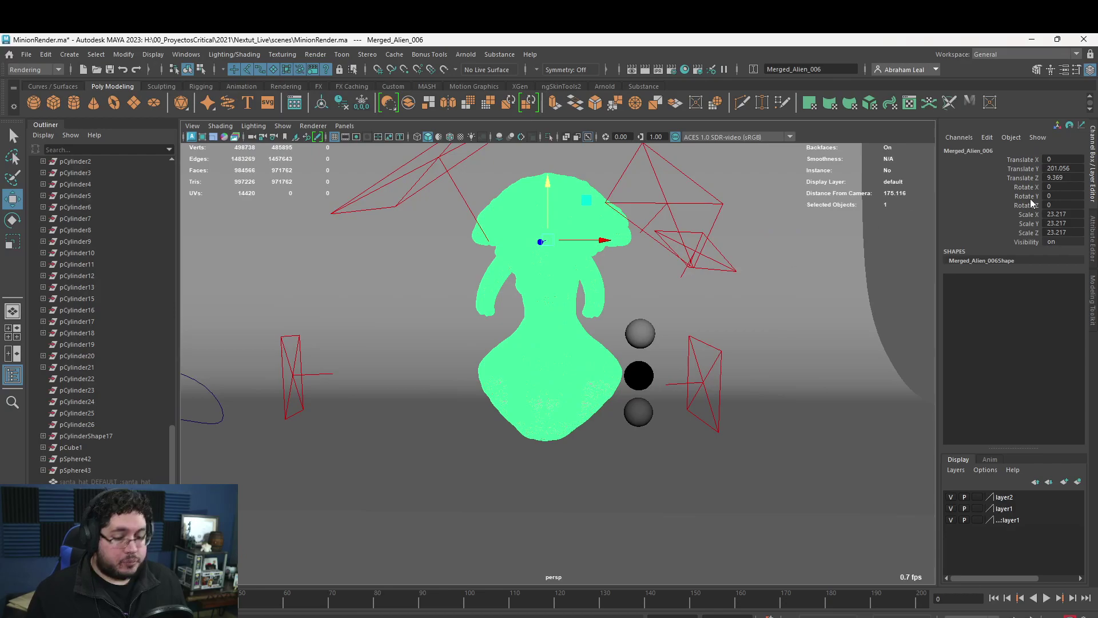
Make sure Export Vertex Colors is enabled in the alien shape's Arnold export attributes.
{"action": "key", "text": "ctrl+a"}
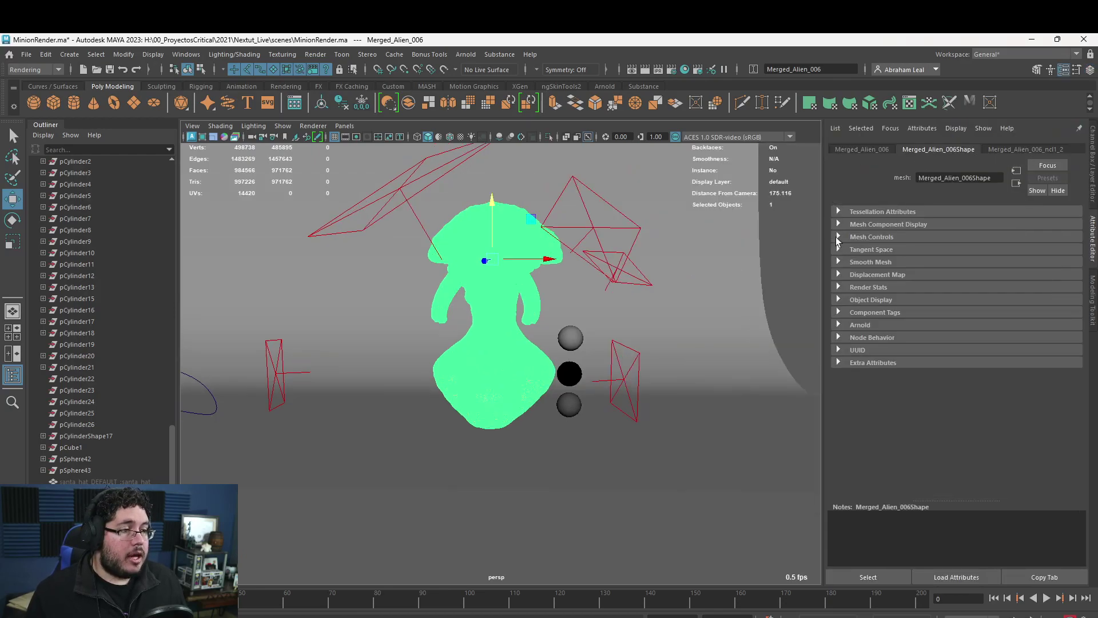
{"action": "left_click", "coordinate": [837, 325]}
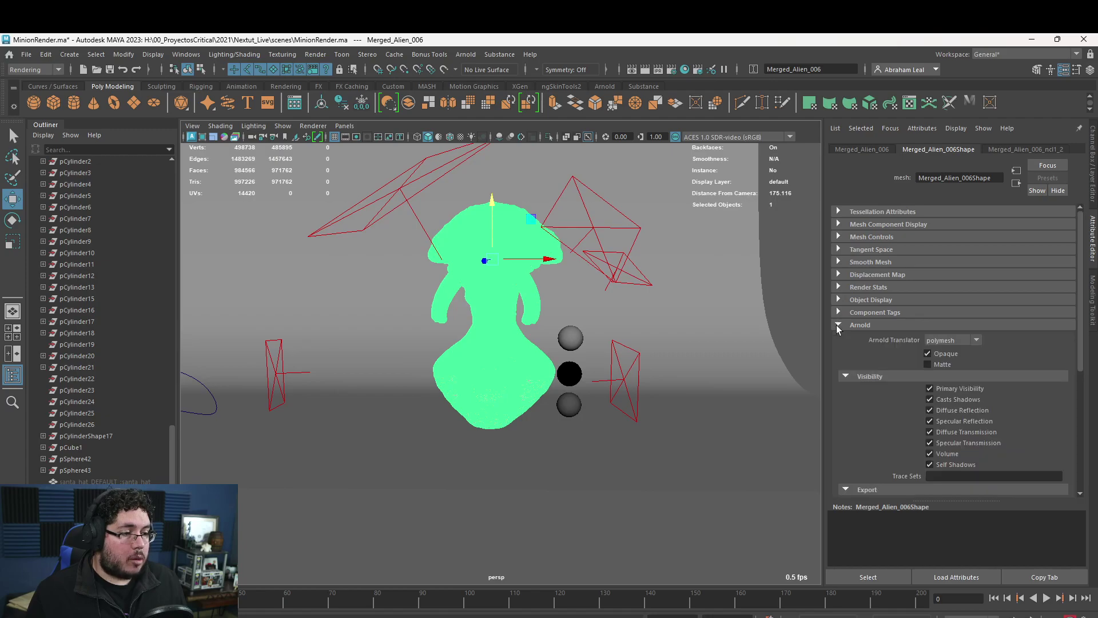
{"action": "scroll", "coordinate": [862, 372], "scroll_direction": "down", "scroll_amount": 5}
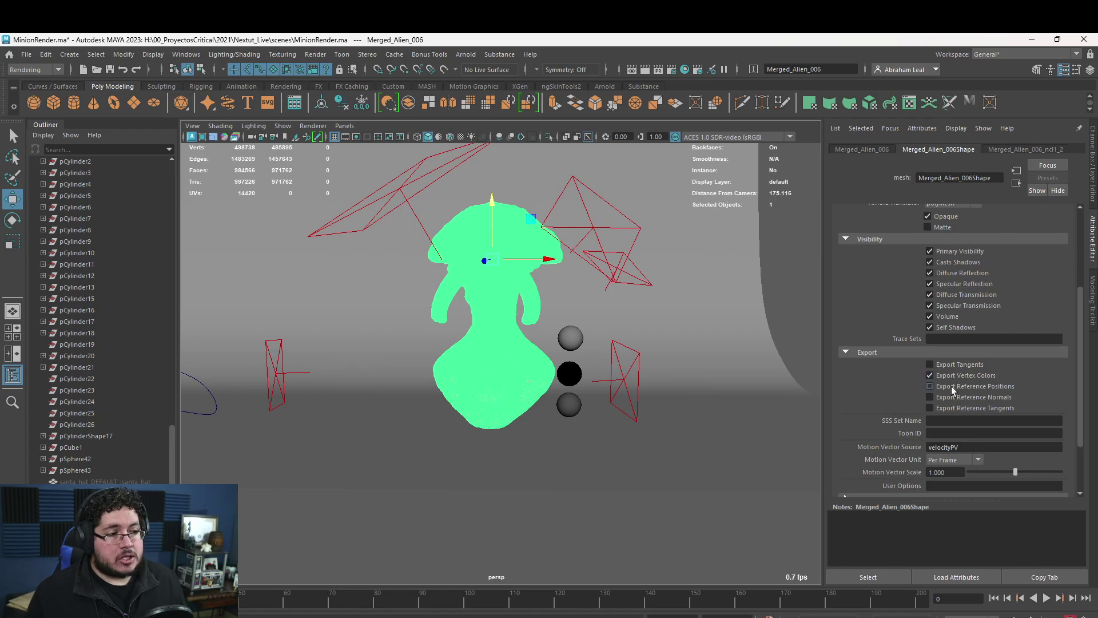
{"action": "scroll", "coordinate": [949, 384], "scroll_direction": "up", "scroll_amount": 5}
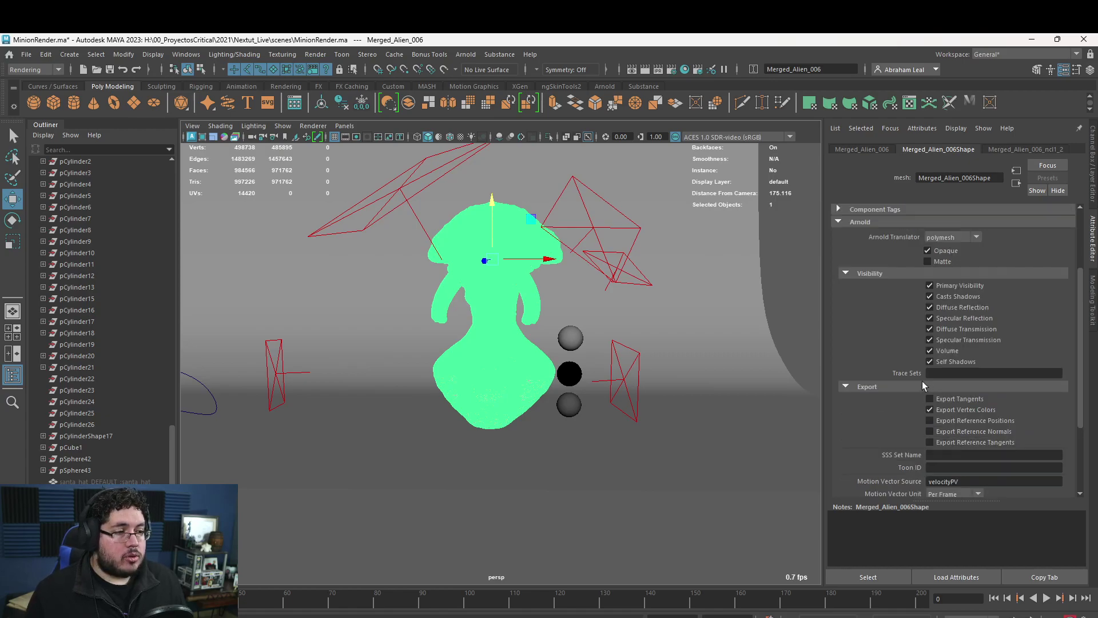
Look through the alien shape's attribute sections for its current color set and highlight the set's name in Mesh Controls.
{"action": "left_click", "coordinate": [839, 223]}
{"action": "left_click", "coordinate": [839, 224]}
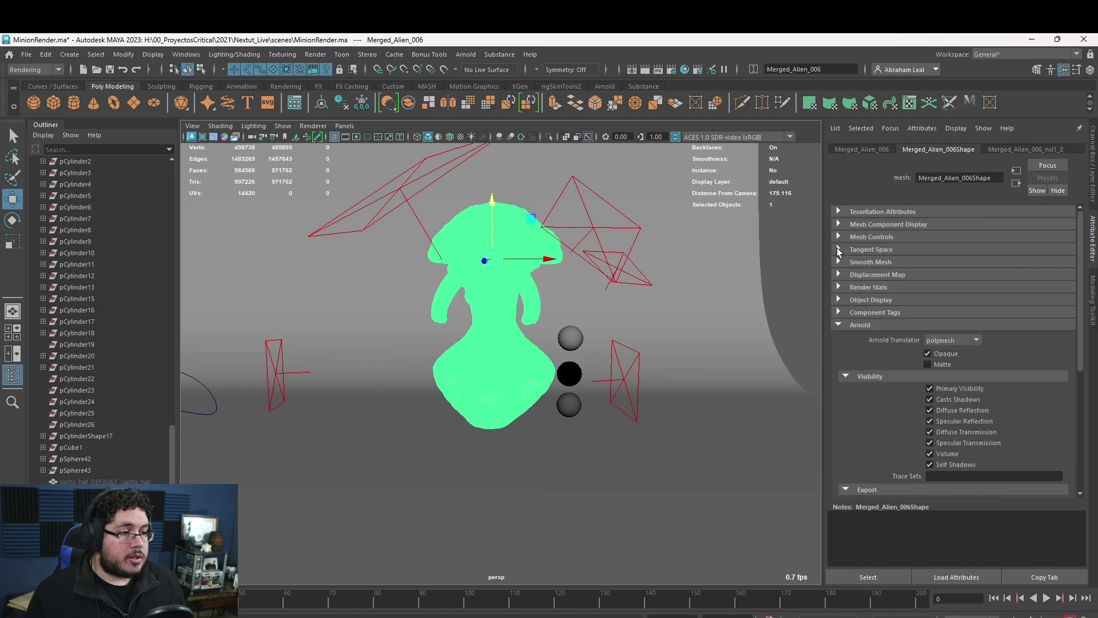
{"action": "left_click", "coordinate": [835, 299]}
{"action": "left_click", "coordinate": [835, 299]}
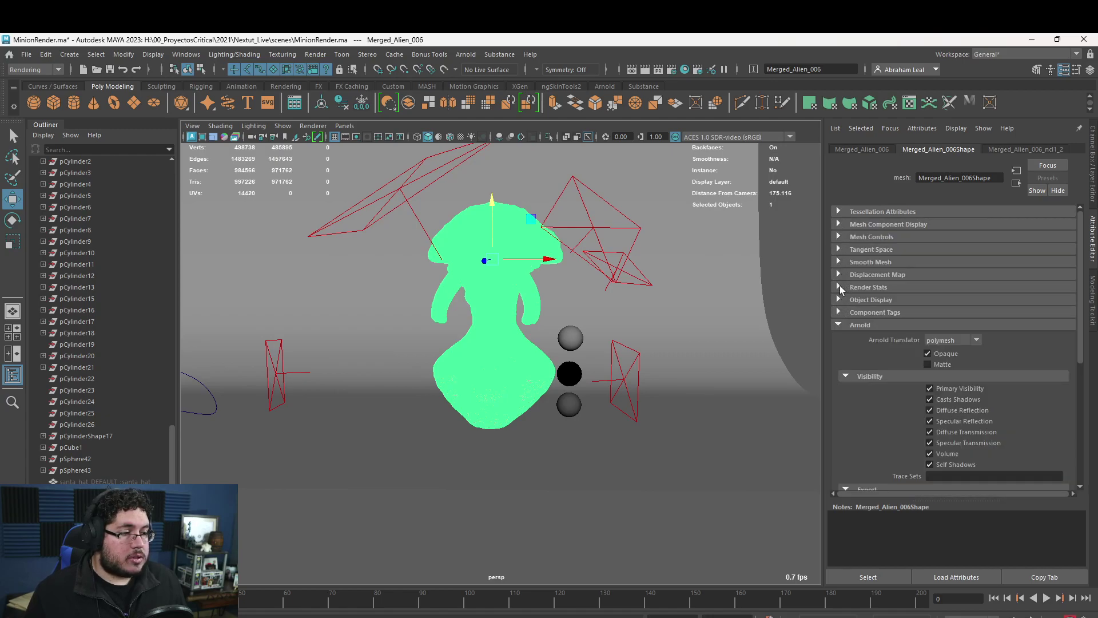
{"action": "left_click", "coordinate": [840, 286]}
{"action": "left_click", "coordinate": [839, 285]}
{"action": "left_click", "coordinate": [837, 263]}
{"action": "left_click", "coordinate": [838, 262]}
{"action": "left_click", "coordinate": [838, 249]}
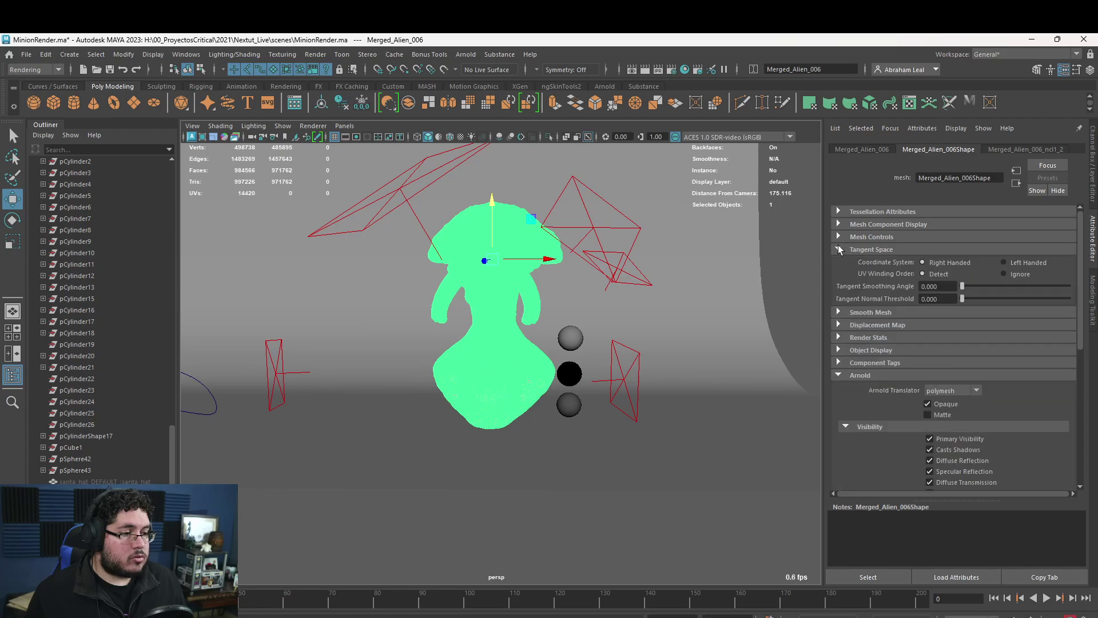
{"action": "left_click", "coordinate": [837, 250]}
{"action": "left_click", "coordinate": [837, 237]}
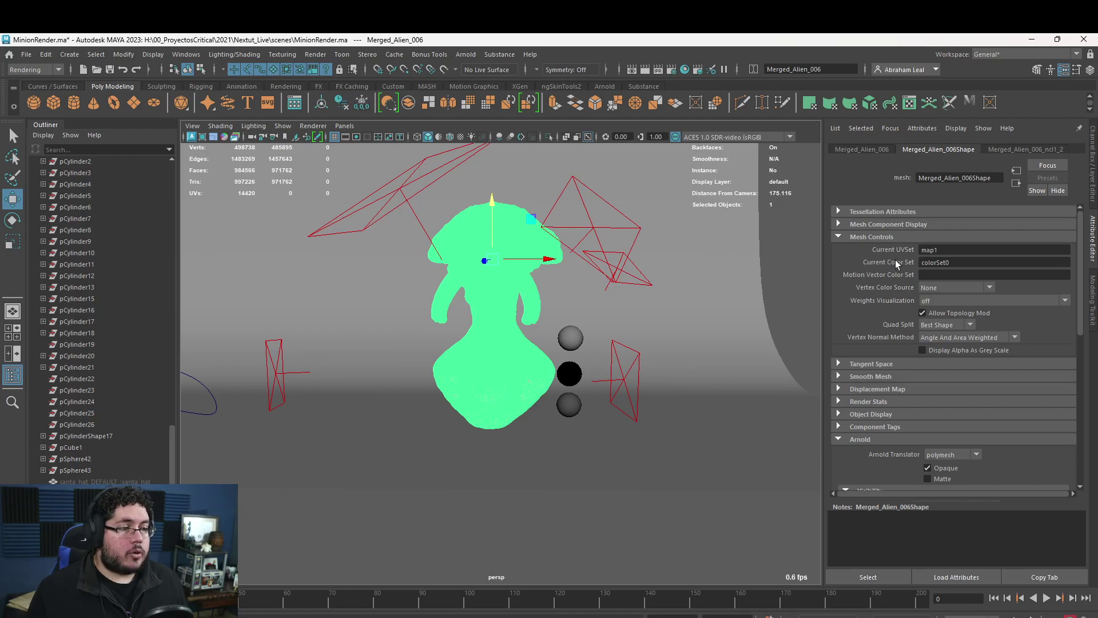
{"action": "left_click_drag", "start_coordinate": [956, 262], "coordinate": [907, 267]}
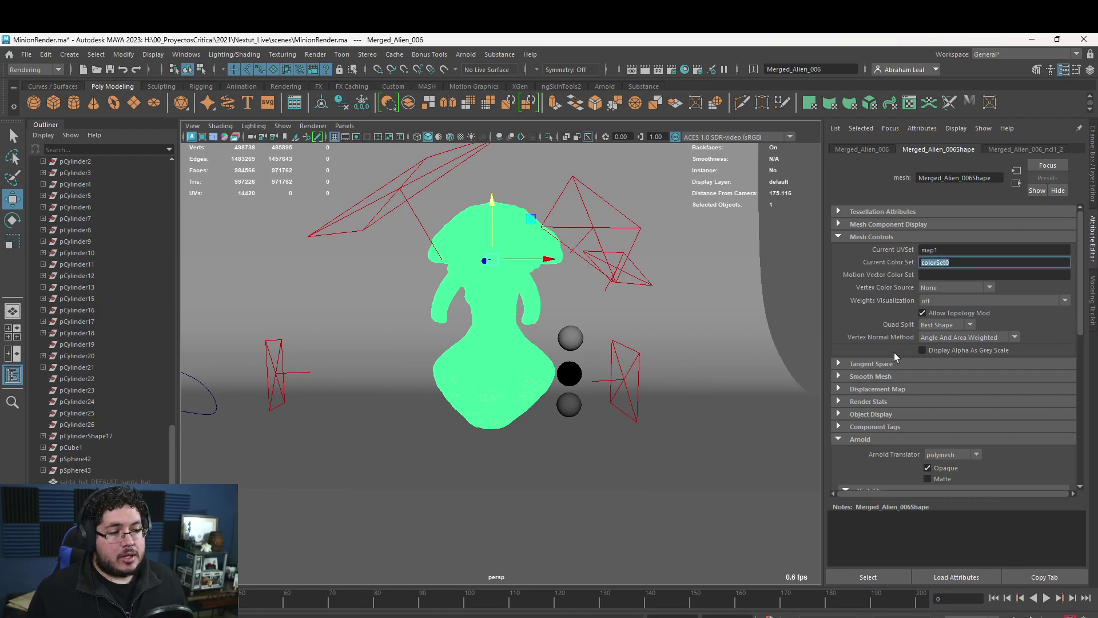
Assign a new aiStandardSurface material to the alien bust and set its specular roughness to about 0.327.
{"action": "right_click", "coordinate": [501, 301]}
{"action": "left_click", "coordinate": [501, 300]}
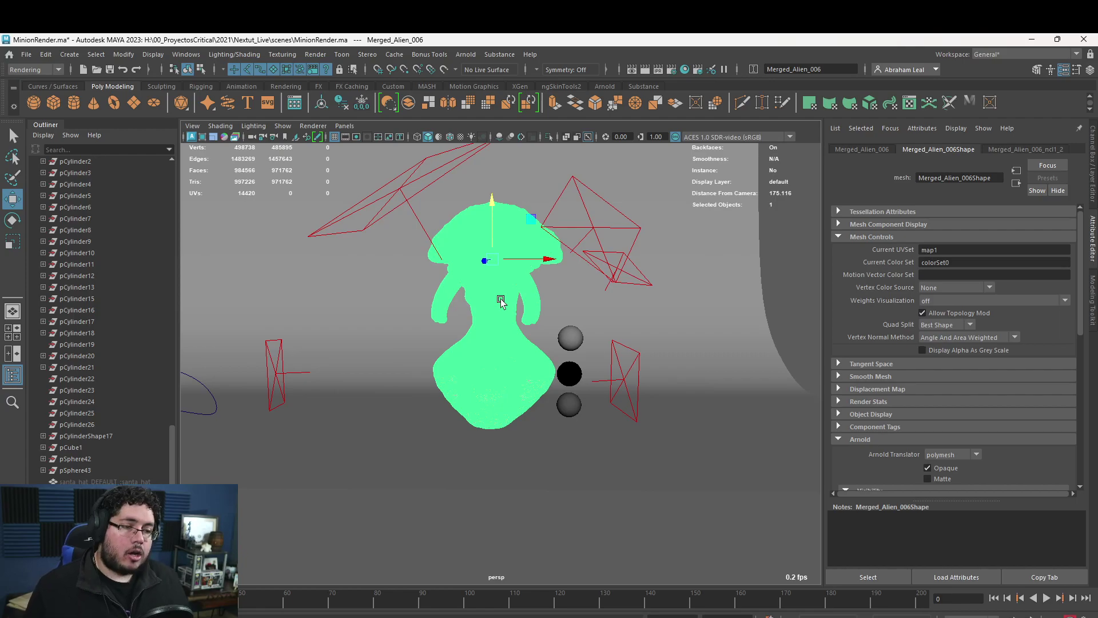
{"action": "right_click", "coordinate": [501, 301]}
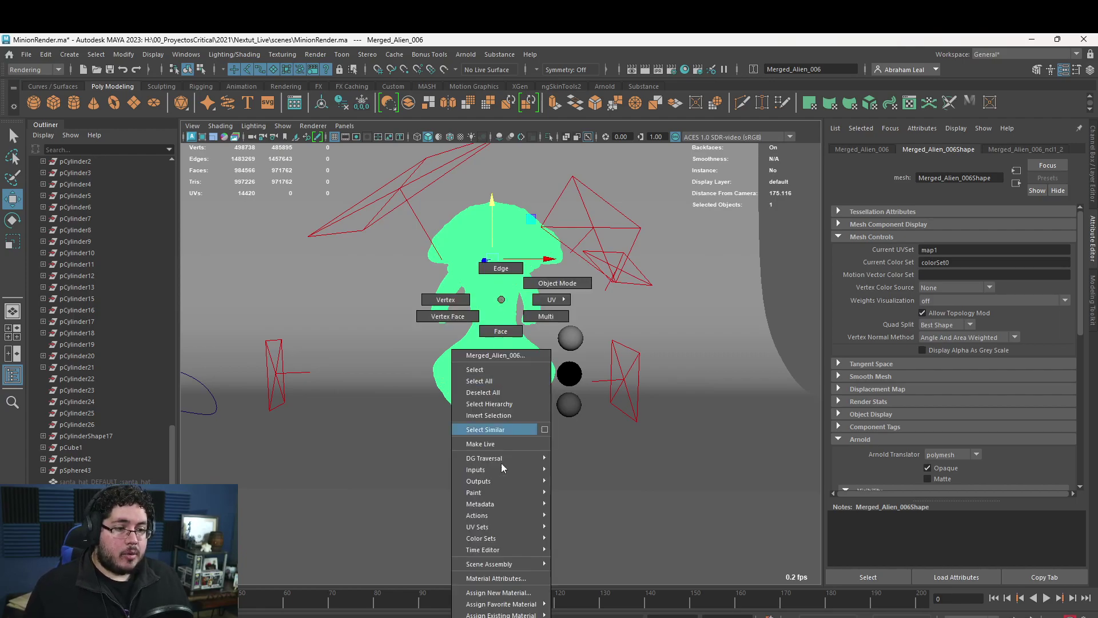
{"action": "left_click", "coordinate": [498, 592]}
{"action": "left_click", "coordinate": [396, 334]}
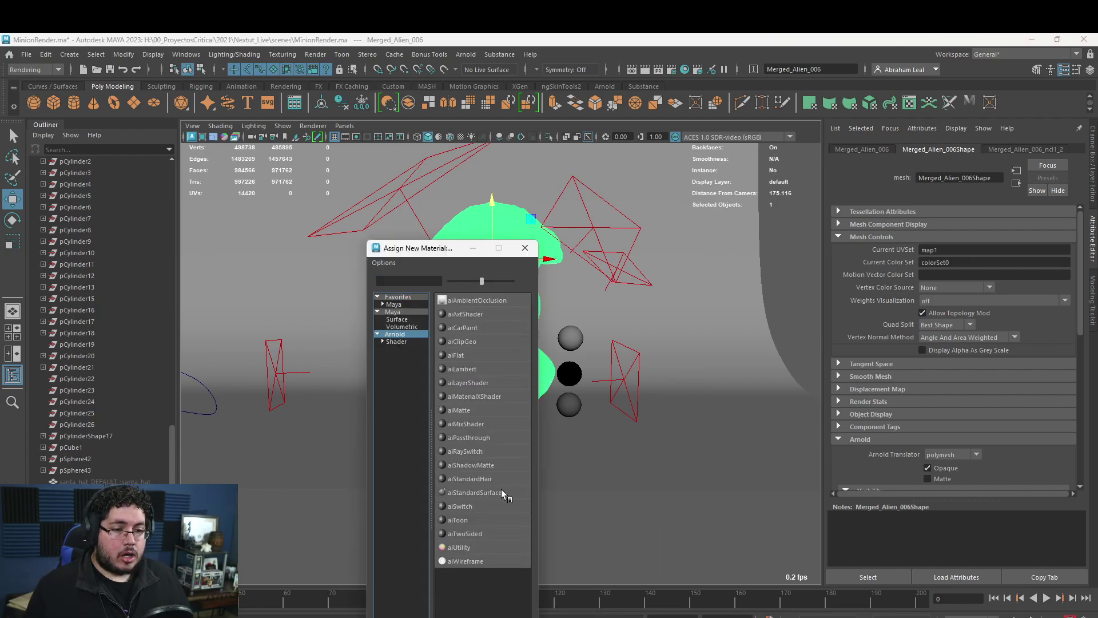
{"action": "left_click", "coordinate": [481, 493]}
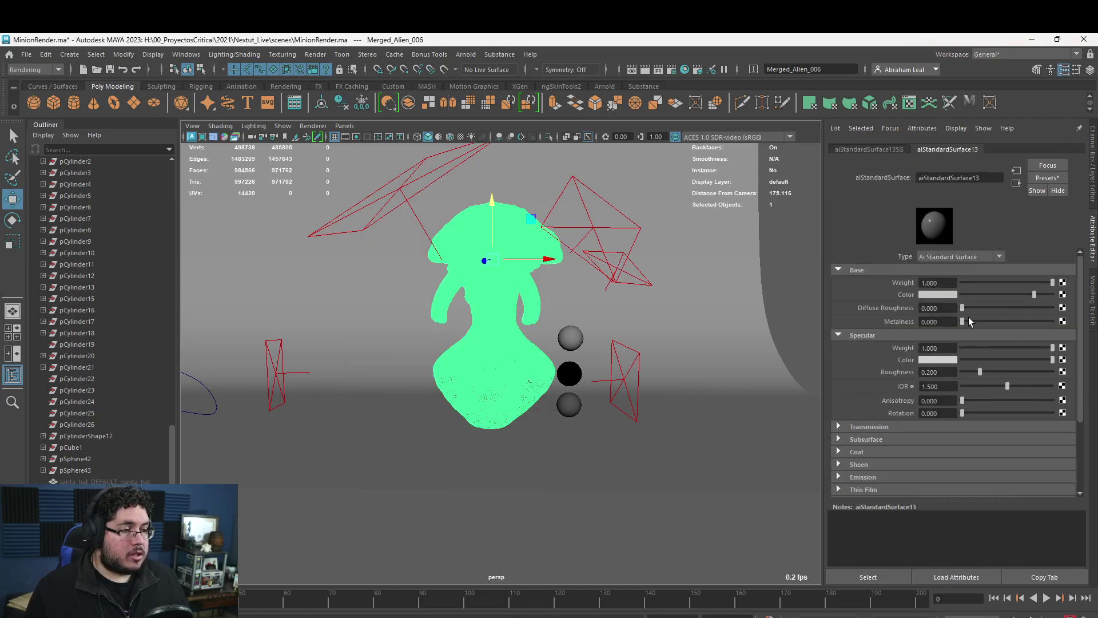
{"action": "left_click_drag", "start_coordinate": [983, 372], "coordinate": [991, 370]}
Map an Arnold aiUserDataColor node to the base color of the alien bust's new material.
{"action": "left_click", "coordinate": [1062, 294]}
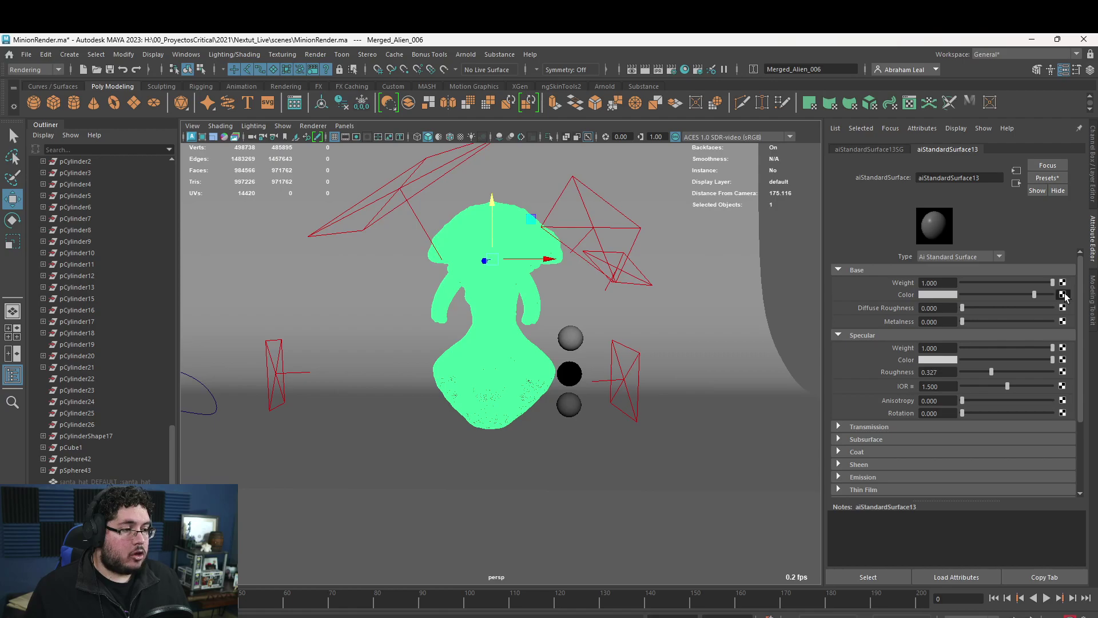
{"action": "left_click", "coordinate": [416, 406]}
{"action": "left_click", "coordinate": [425, 280]}
{"action": "type", "text": "aicolo"}
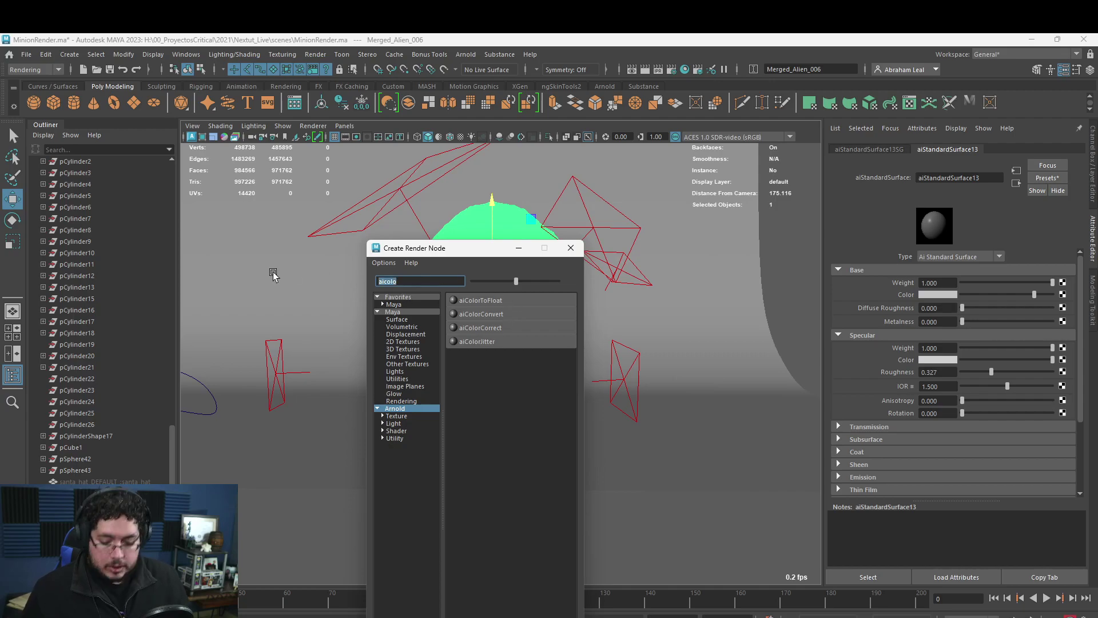
{"action": "type", "text": "userda"}
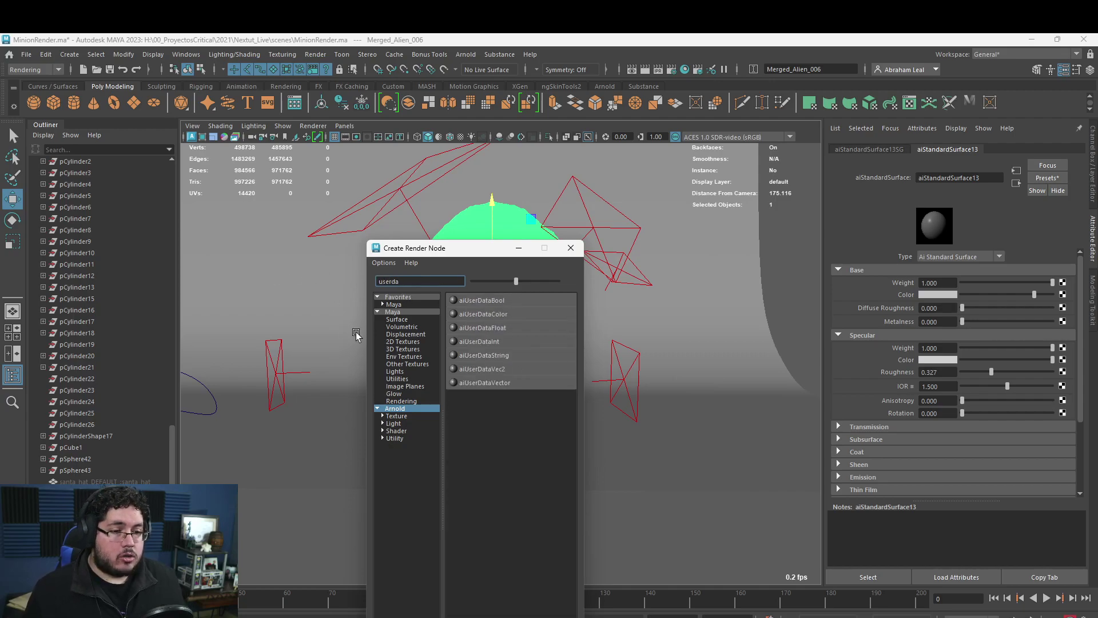
{"action": "left_click", "coordinate": [498, 313]}
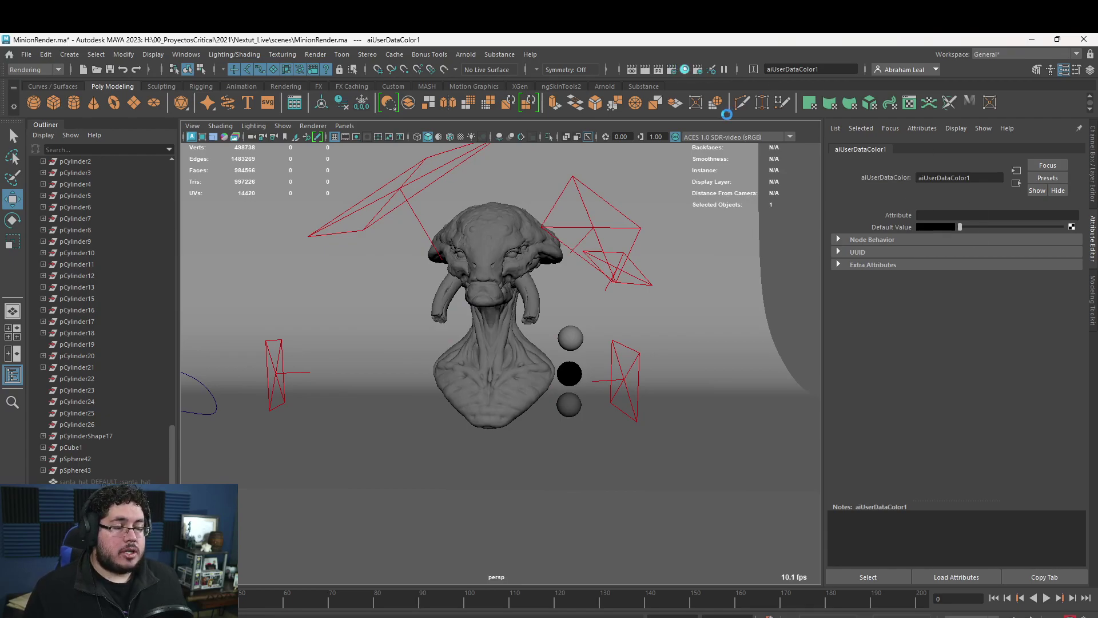
Open the Hypershade and enlarge its node graph area below the material swatches.
{"action": "left_click", "coordinate": [684, 69]}
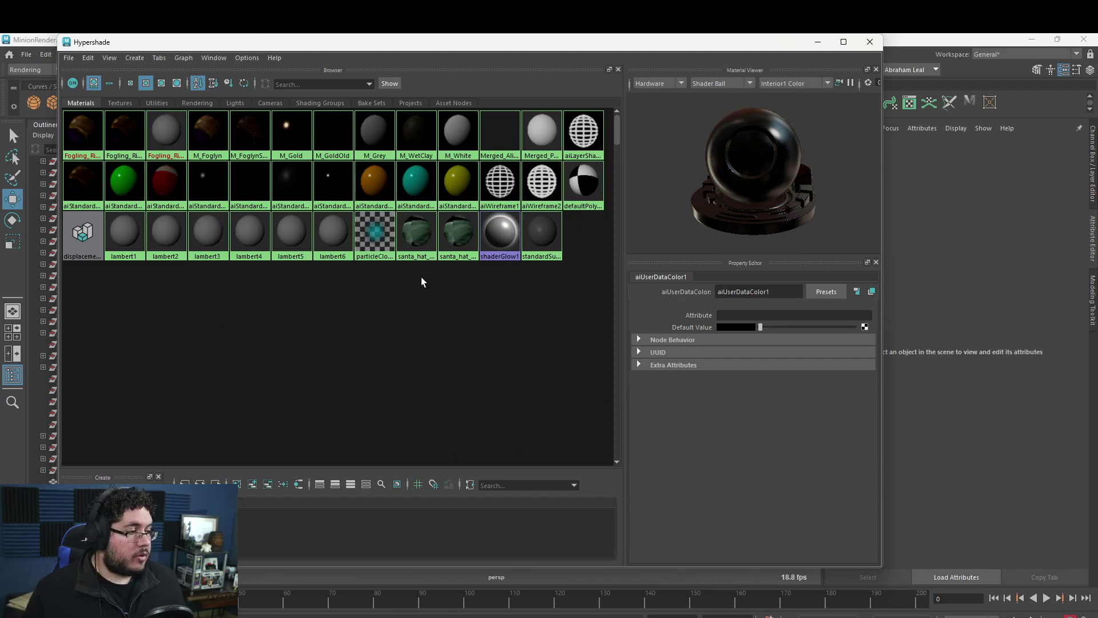
{"action": "left_click", "coordinate": [309, 545]}
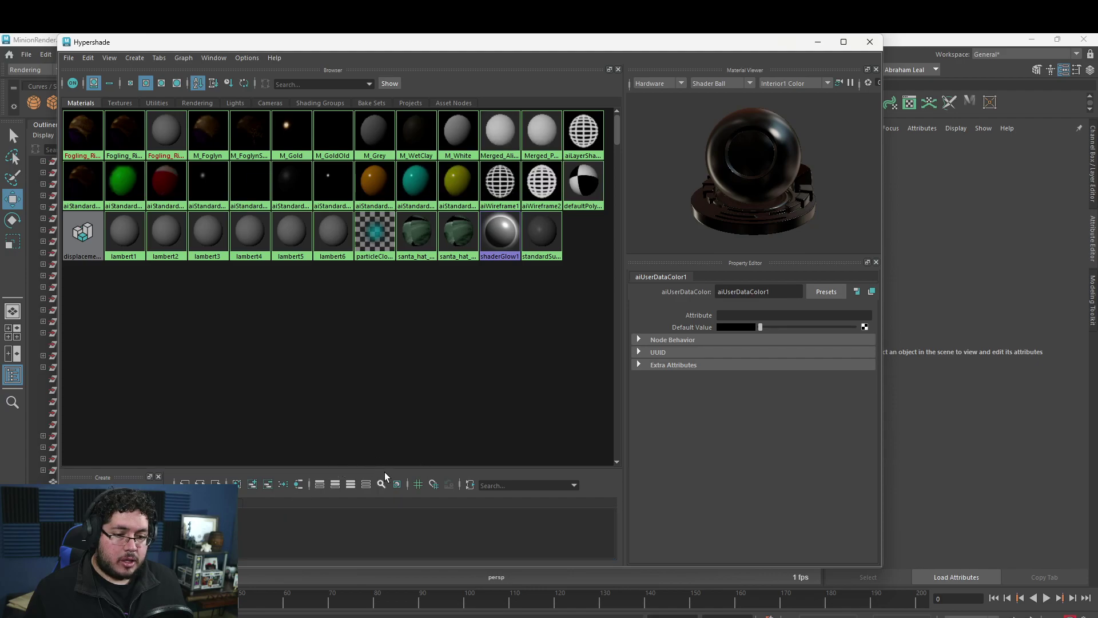
{"action": "left_click_drag", "start_coordinate": [384, 470], "coordinate": [383, 285]}
{"action": "scroll", "coordinate": [434, 444], "scroll_direction": "up", "scroll_amount": 2}
{"action": "middle_click_drag", "start_coordinate": [435, 445], "coordinate": [512, 376], "text": "alt"}
{"action": "left_click_drag", "start_coordinate": [373, 414], "coordinate": [421, 450]}
{"action": "left_click_drag", "start_coordinate": [468, 394], "coordinate": [533, 425]}
{"action": "middle_click_drag", "start_coordinate": [468, 377], "coordinate": [518, 510], "text": "alt"}
{"action": "left_click_drag", "start_coordinate": [340, 443], "coordinate": [223, 360]}
{"action": "left_click", "coordinate": [287, 368]}
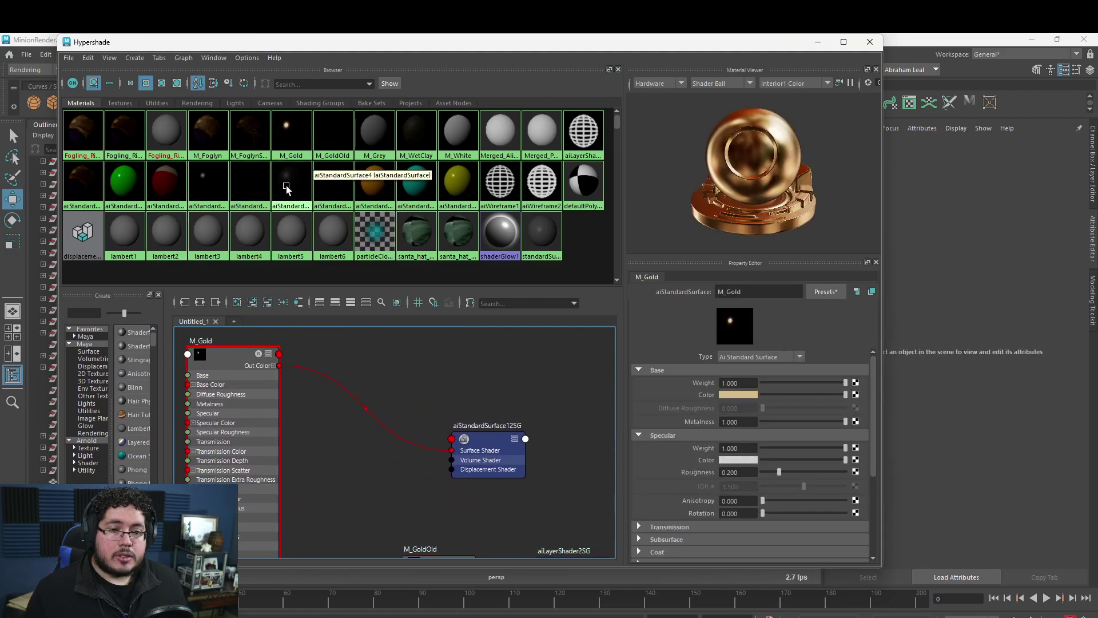
Graph the input and output connections of the alien bust's aiStandardSurface13 material in the Hypershade.
{"action": "left_click_drag", "start_coordinate": [557, 45], "coordinate": [602, 104]}
{"action": "left_click", "coordinate": [490, 242]}
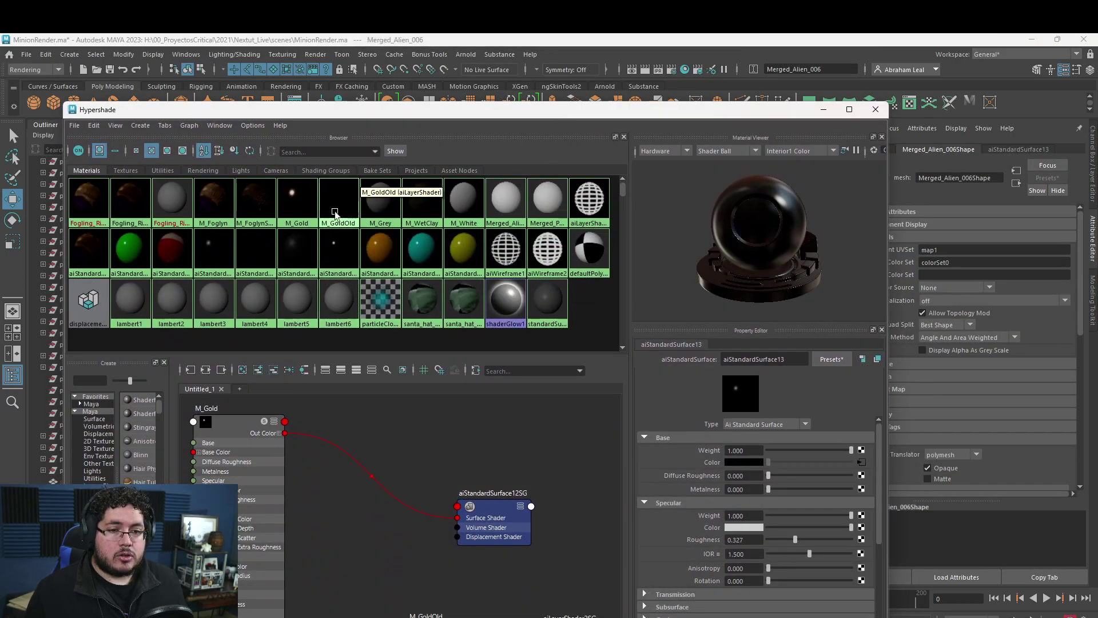
{"action": "left_click", "coordinate": [212, 248]}
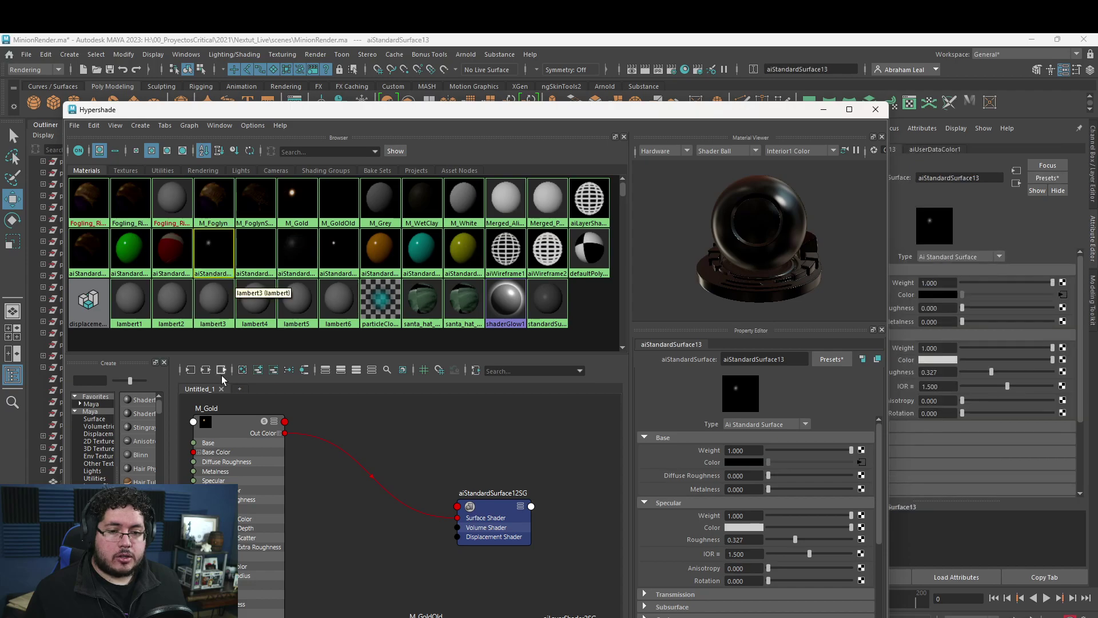
{"action": "left_click", "coordinate": [205, 370]}
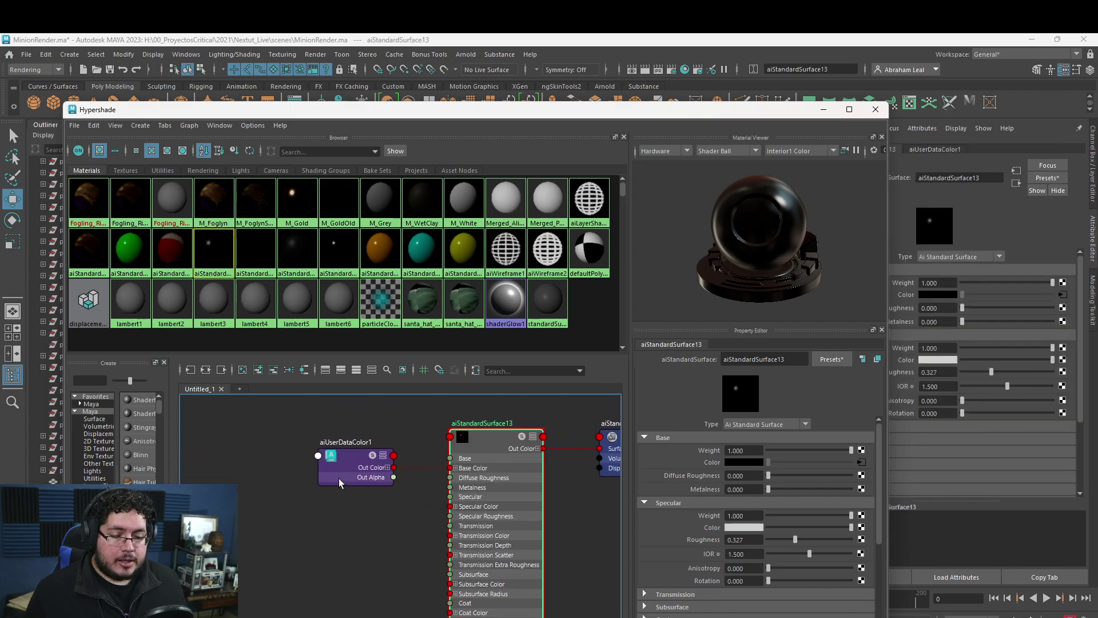
Set the aiUserDataColor node's attribute to colorSet0 and minimize the Hypershade.
{"action": "left_click", "coordinate": [321, 457]}
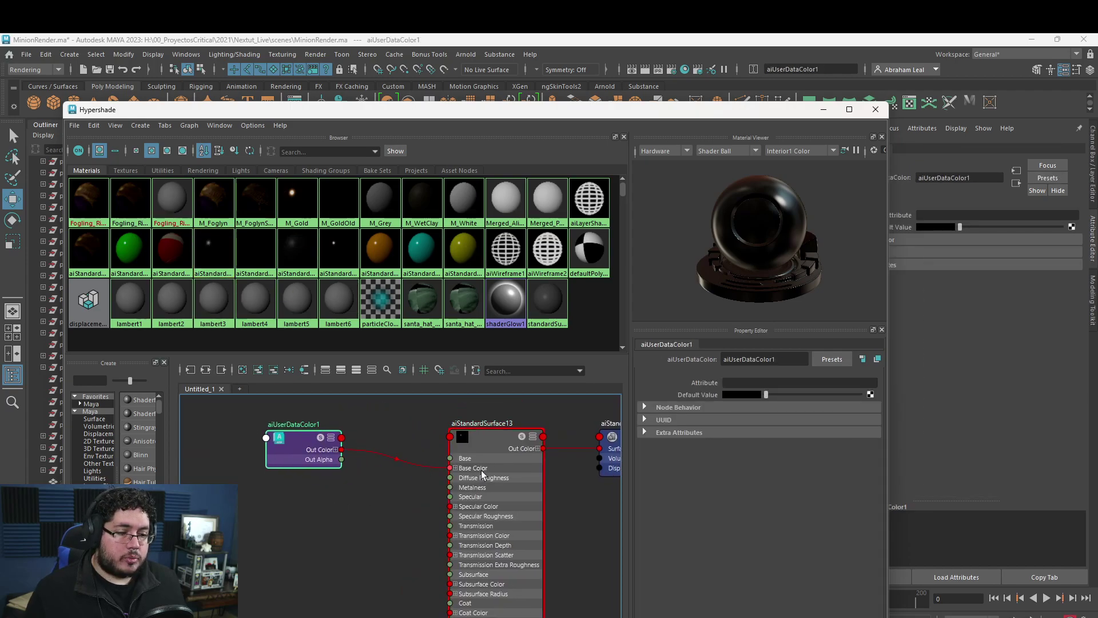
{"action": "left_click", "coordinate": [741, 382]}
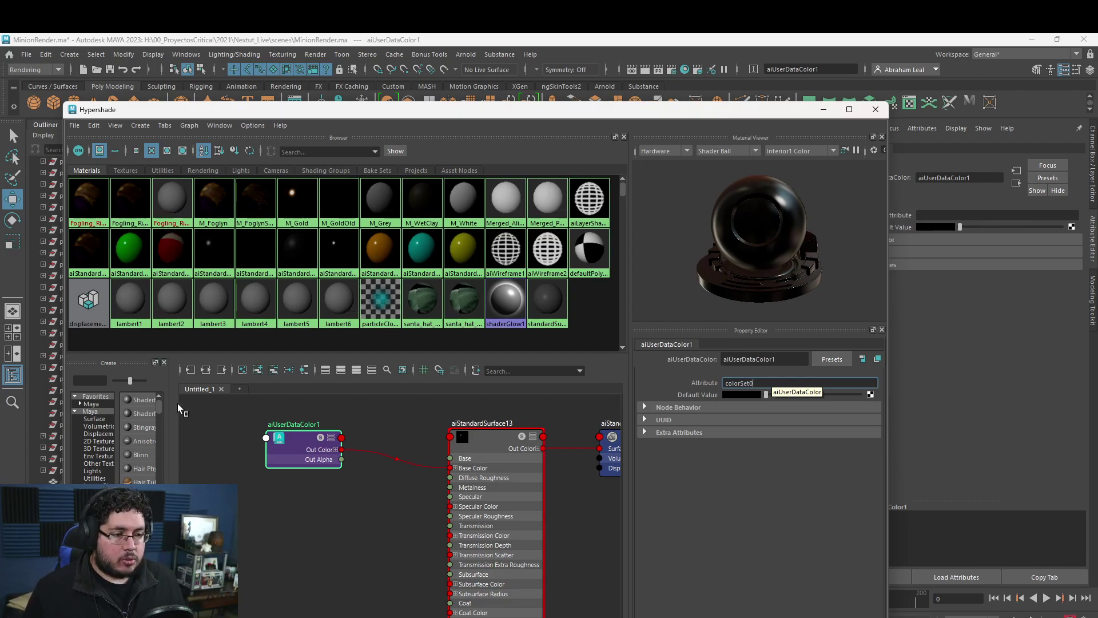
{"action": "left_click_drag", "start_coordinate": [300, 438], "coordinate": [315, 461]}
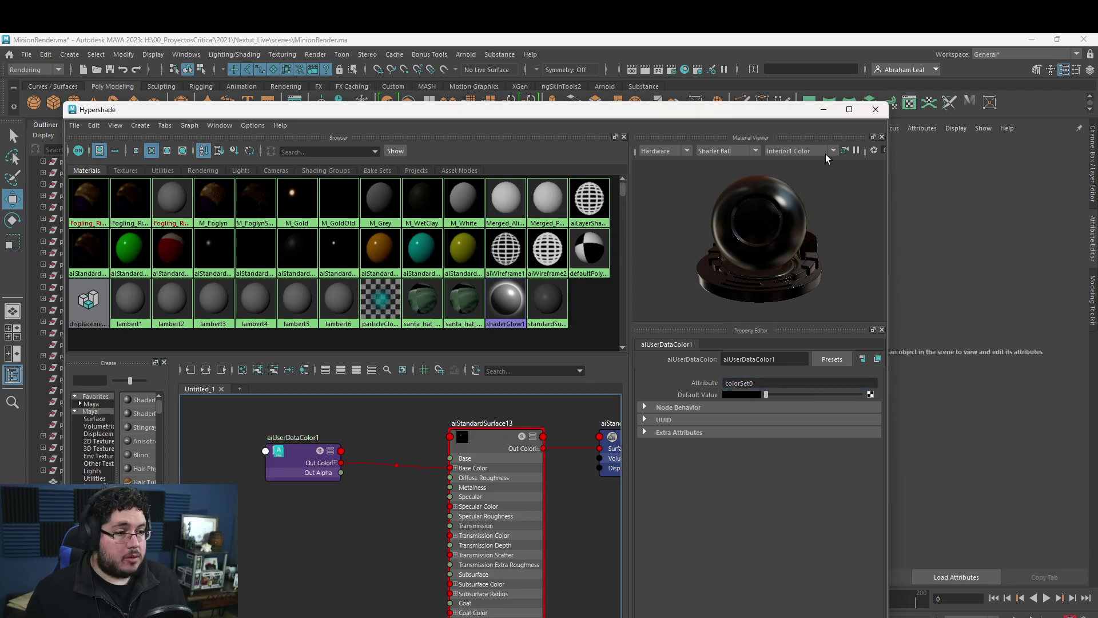
{"action": "left_click", "coordinate": [822, 108]}
Render the scene through Rig_Shotcam in the Arnold RenderView and check the vertex colors on the alien bust.
{"action": "key", "text": "q"}
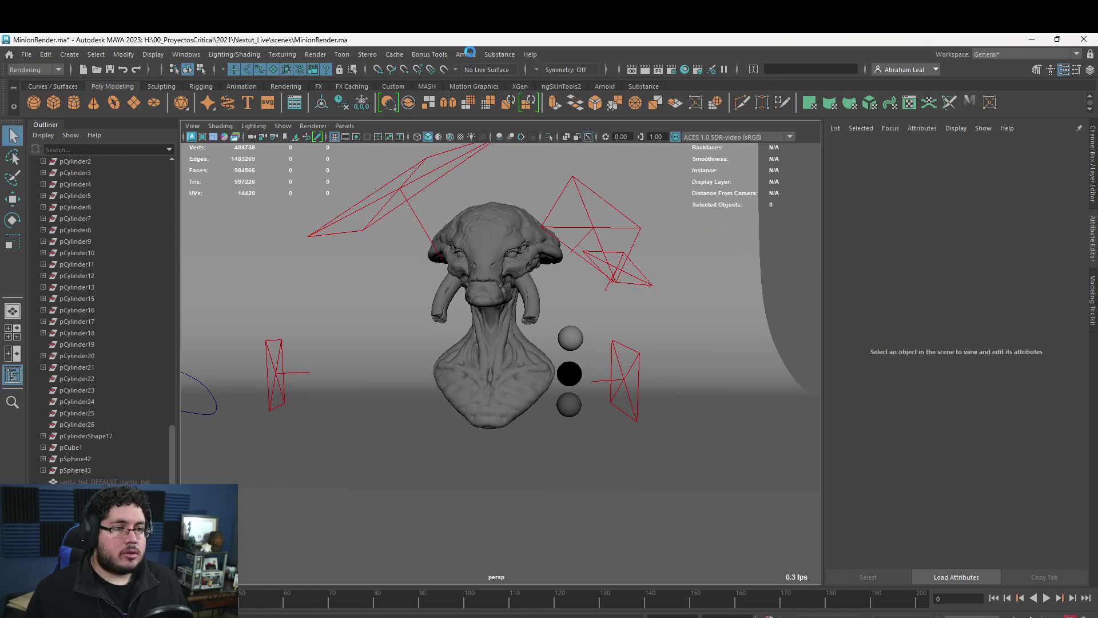
{"action": "key", "text": "w"}
{"action": "left_click", "coordinate": [466, 53]}
{"action": "left_click", "coordinate": [488, 74]}
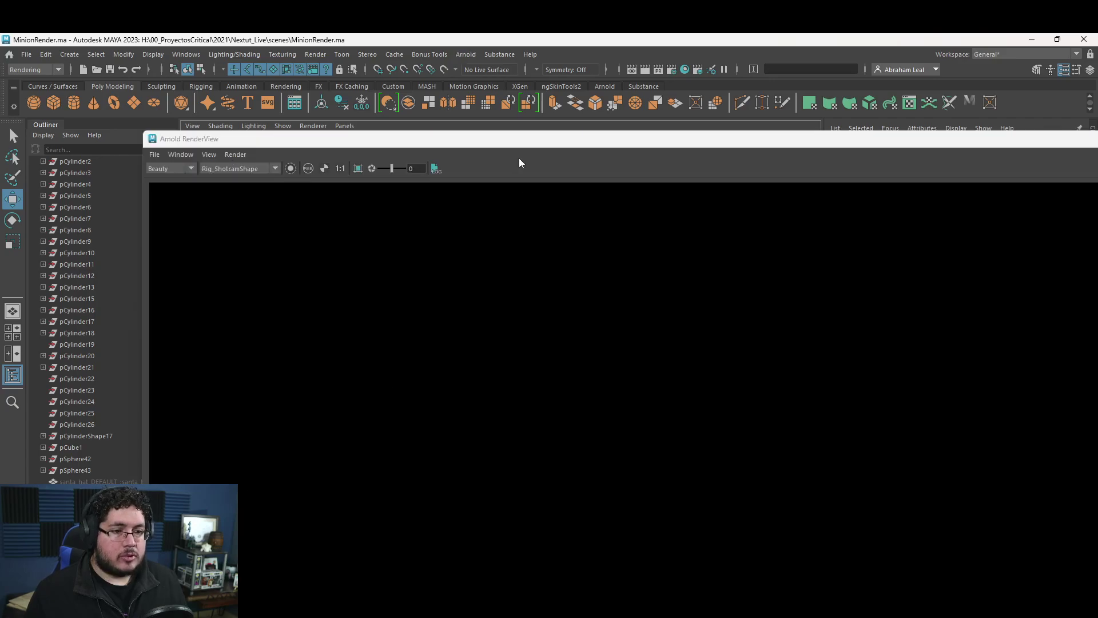
{"action": "left_click_drag", "start_coordinate": [519, 138], "coordinate": [414, 60]}
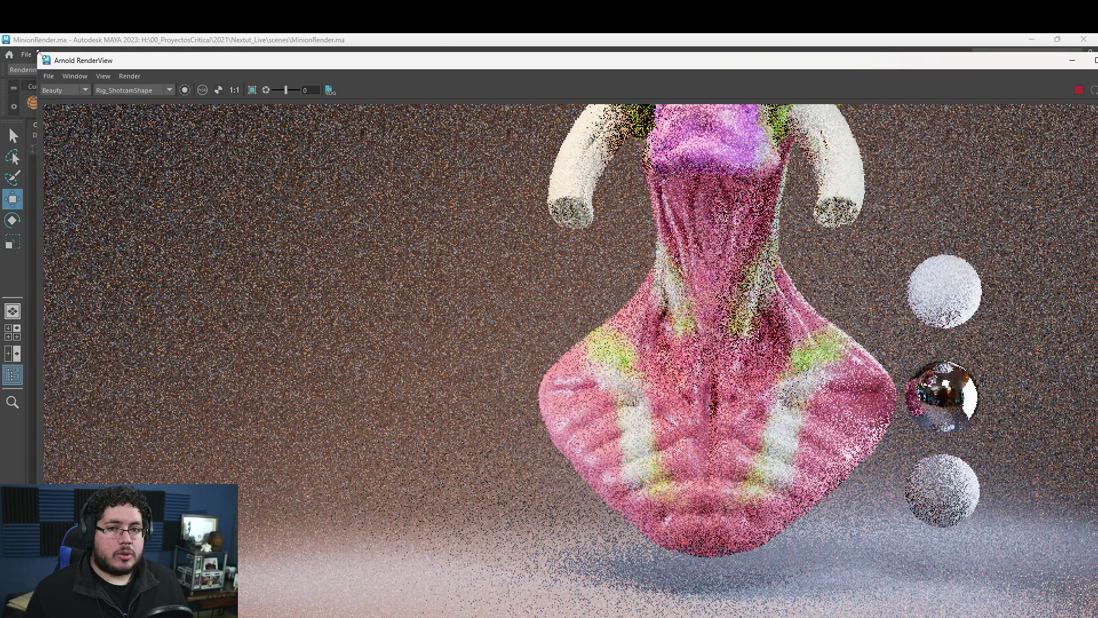
{"action": "left_click_drag", "start_coordinate": [41, 54], "coordinate": [174, 202]}
{"action": "left_click_drag", "start_coordinate": [470, 211], "coordinate": [299, 77]}
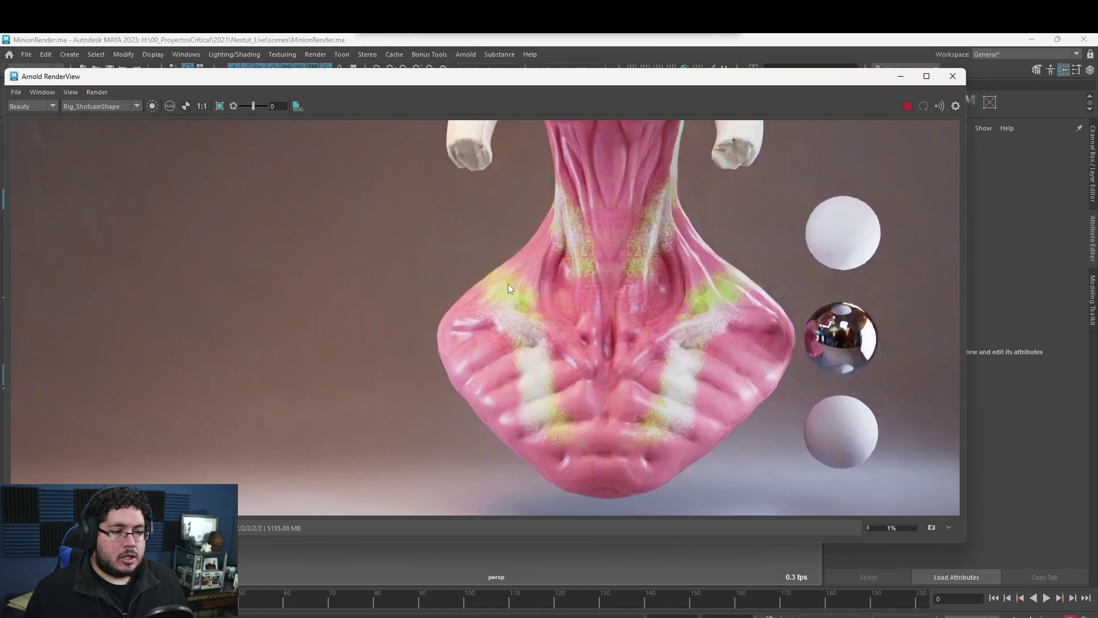
{"action": "scroll", "coordinate": [507, 282], "scroll_direction": "down", "scroll_amount": 5}
{"action": "middle_click_drag", "start_coordinate": [524, 304], "coordinate": [504, 357]}
{"action": "left_click", "coordinate": [910, 107]}
{"action": "left_click", "coordinate": [902, 77]}
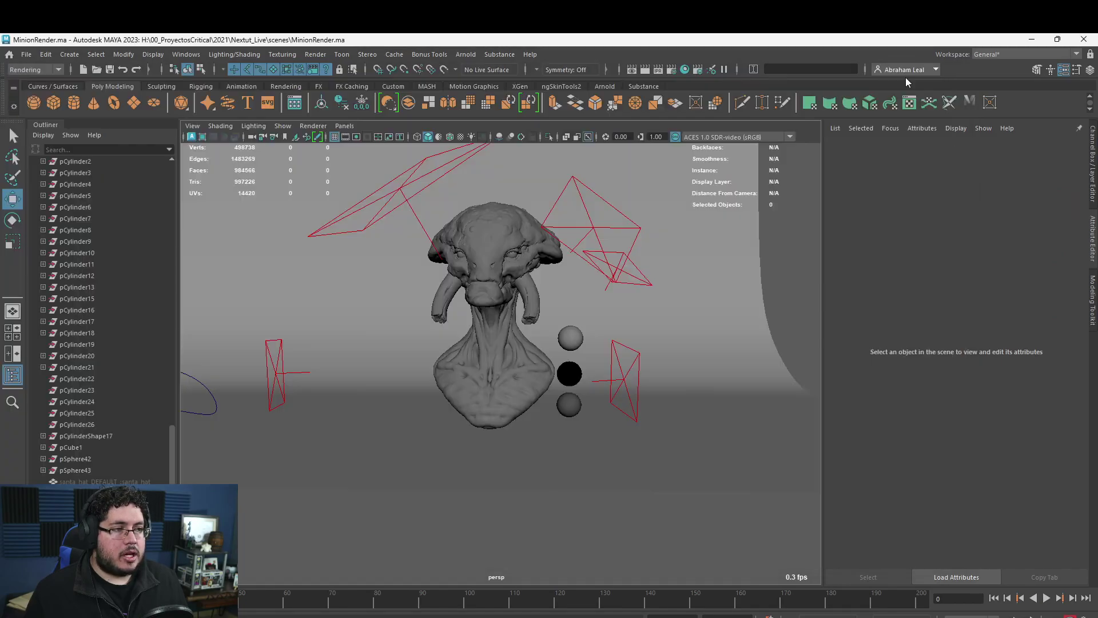
Look through the Rig_Shotcam camera and reframe it so the whole alien bust and the reference spheres fit inside the gate.
{"action": "left_click", "coordinate": [460, 464]}
{"action": "left_click", "coordinate": [344, 125]}
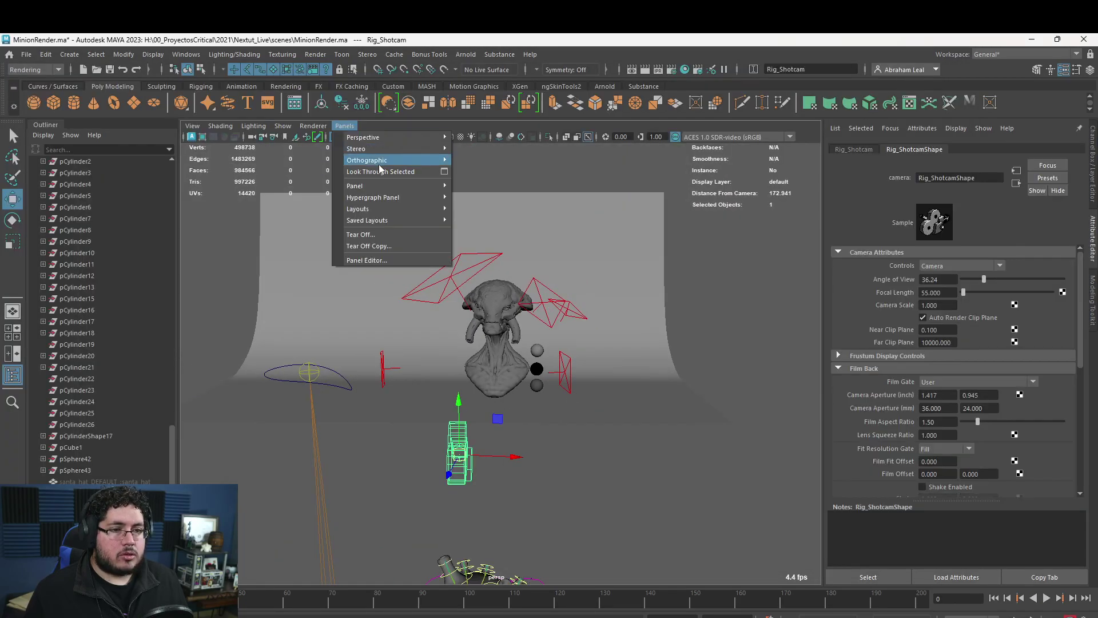
{"action": "left_click", "coordinate": [371, 167]}
{"action": "right_click_drag", "start_coordinate": [441, 325], "coordinate": [411, 314], "text": "alt"}
{"action": "middle_click_drag", "start_coordinate": [412, 313], "coordinate": [404, 318], "text": "alt"}
{"action": "right_click_drag", "start_coordinate": [404, 319], "coordinate": [423, 326], "text": "alt"}
{"action": "middle_click_drag", "start_coordinate": [424, 326], "coordinate": [431, 329], "text": "alt"}
{"action": "right_click_drag", "start_coordinate": [431, 328], "coordinate": [425, 324], "text": "alt"}
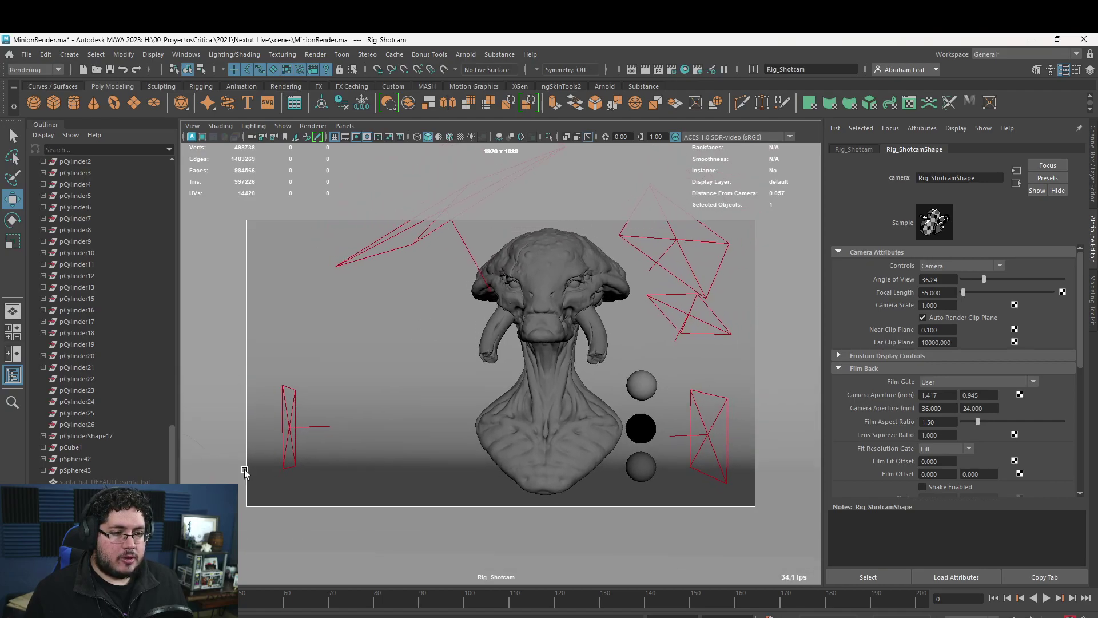
Rerender the reframed shot in Arnold and examine the color brightness and saturation on the alien bust.
{"action": "left_click", "coordinate": [632, 69]}
{"action": "left_click", "coordinate": [907, 105]}
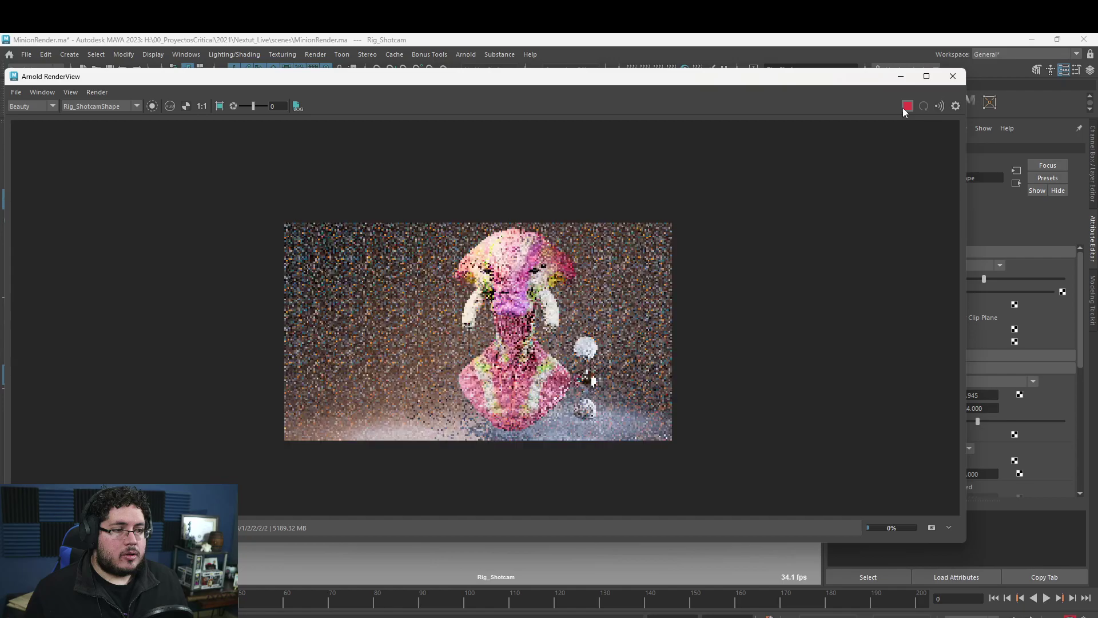
{"action": "scroll", "coordinate": [538, 357], "scroll_direction": "up", "scroll_amount": 2}
{"action": "scroll", "coordinate": [544, 294], "scroll_direction": "up", "scroll_amount": 1}
{"action": "scroll", "coordinate": [544, 294], "scroll_direction": "down", "scroll_amount": 1}
{"action": "scroll", "coordinate": [548, 271], "scroll_direction": "up", "scroll_amount": 1}
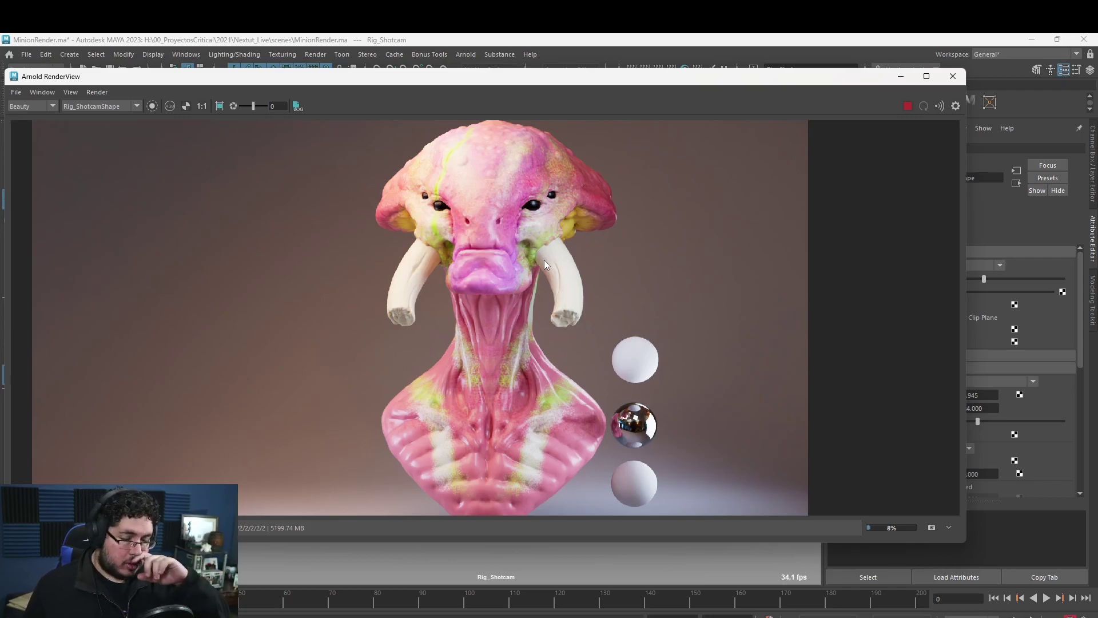
{"action": "scroll", "coordinate": [514, 260], "scroll_direction": "down", "scroll_amount": 2}
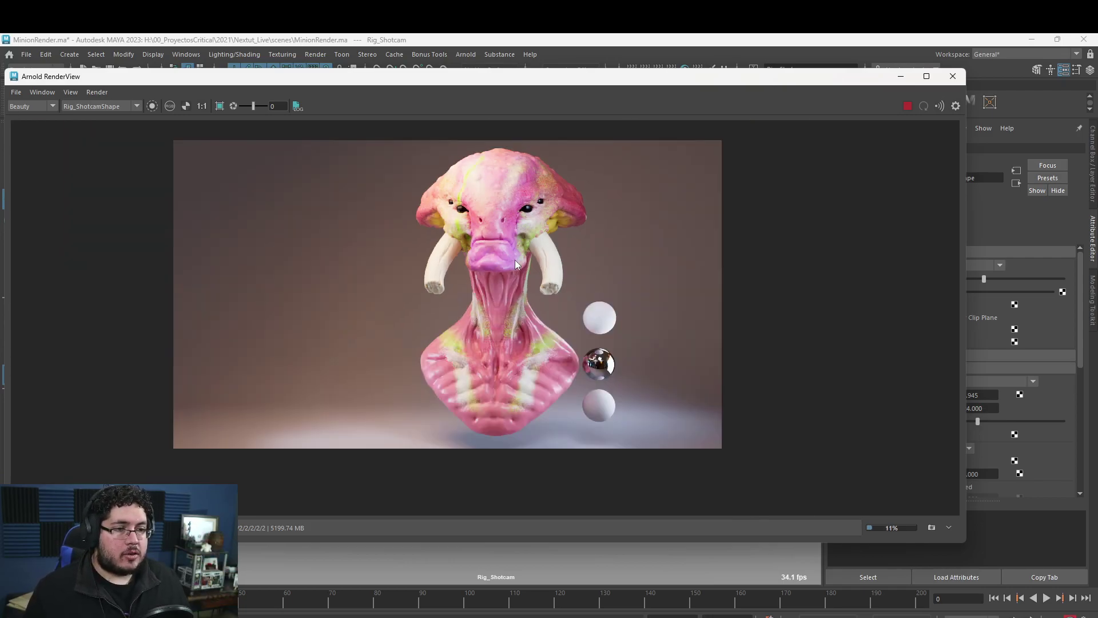
{"action": "scroll", "coordinate": [472, 303], "scroll_direction": "up", "scroll_amount": 4}
{"action": "scroll", "coordinate": [549, 235], "scroll_direction": "down", "scroll_amount": 2}
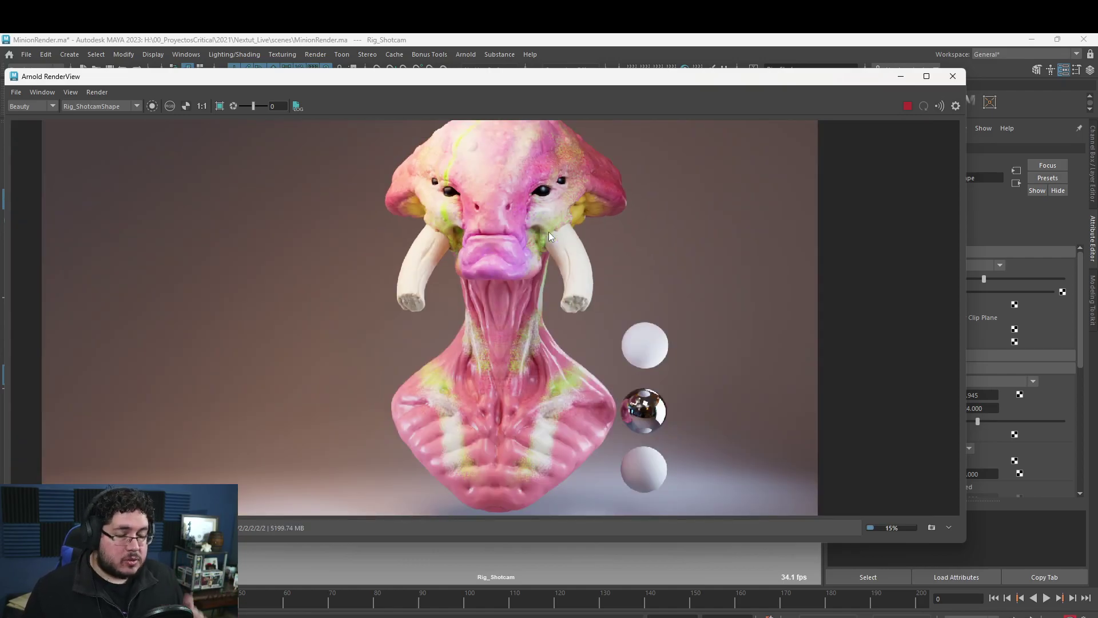
{"action": "scroll", "coordinate": [548, 232], "scroll_direction": "down", "scroll_amount": 2}
{"action": "left_click", "coordinate": [905, 107]}
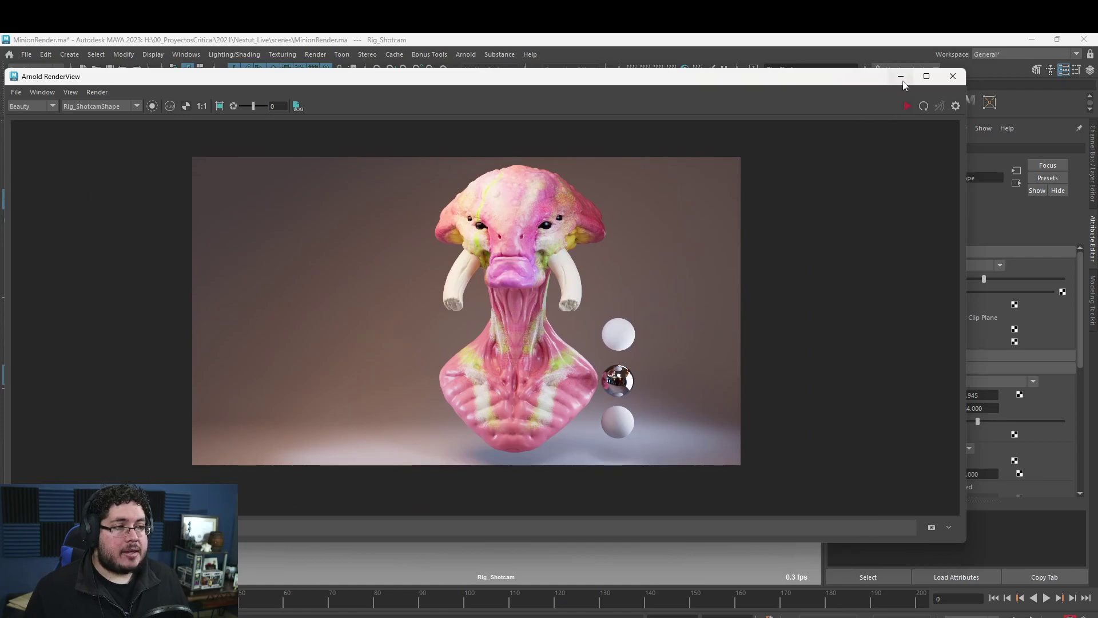
{"action": "left_click", "coordinate": [900, 76]}
Insert a gammaCorrect node between the aiUserDataColor node's color output and the material's base color in the Hypershade.
{"action": "key", "text": "alt+Tab"}
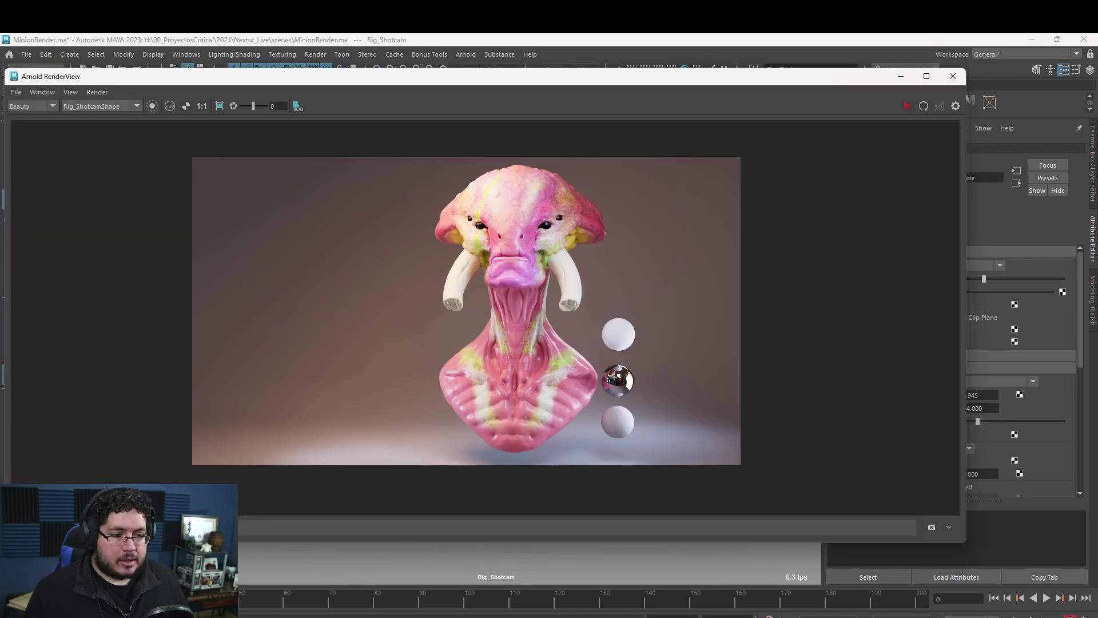
{"action": "key", "text": "alt+Tab"}
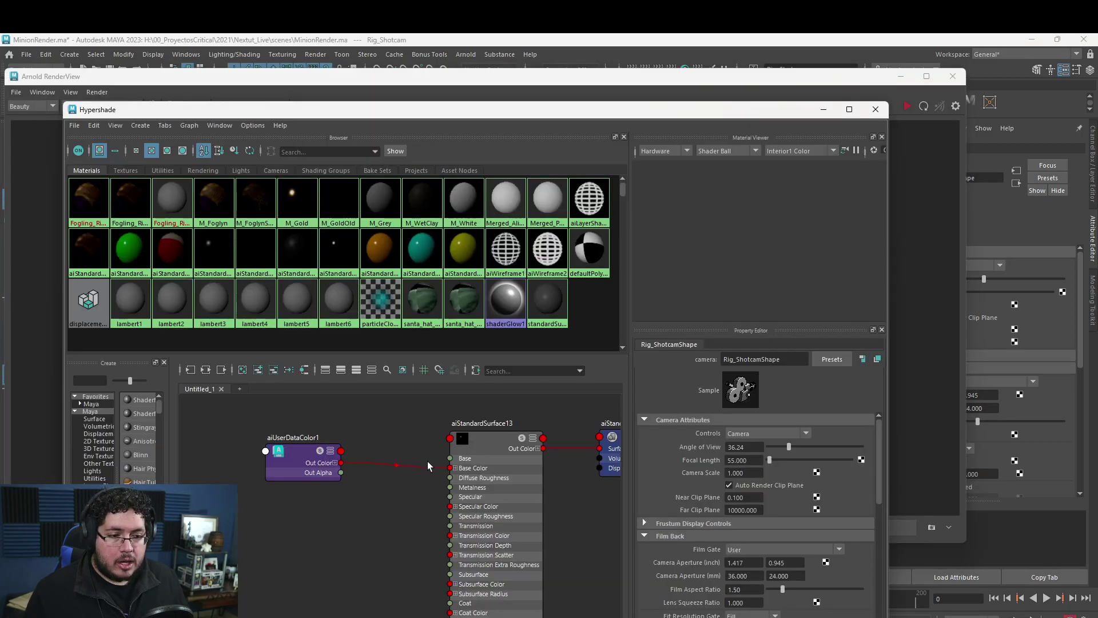
{"action": "left_click", "coordinate": [338, 522]}
{"action": "middle_click_drag", "start_coordinate": [338, 522], "coordinate": [409, 480], "text": "alt"}
{"action": "left_click_drag", "start_coordinate": [347, 435], "coordinate": [283, 455]}
{"action": "key", "text": "Tab"}
{"action": "type", "text": "gamma"}
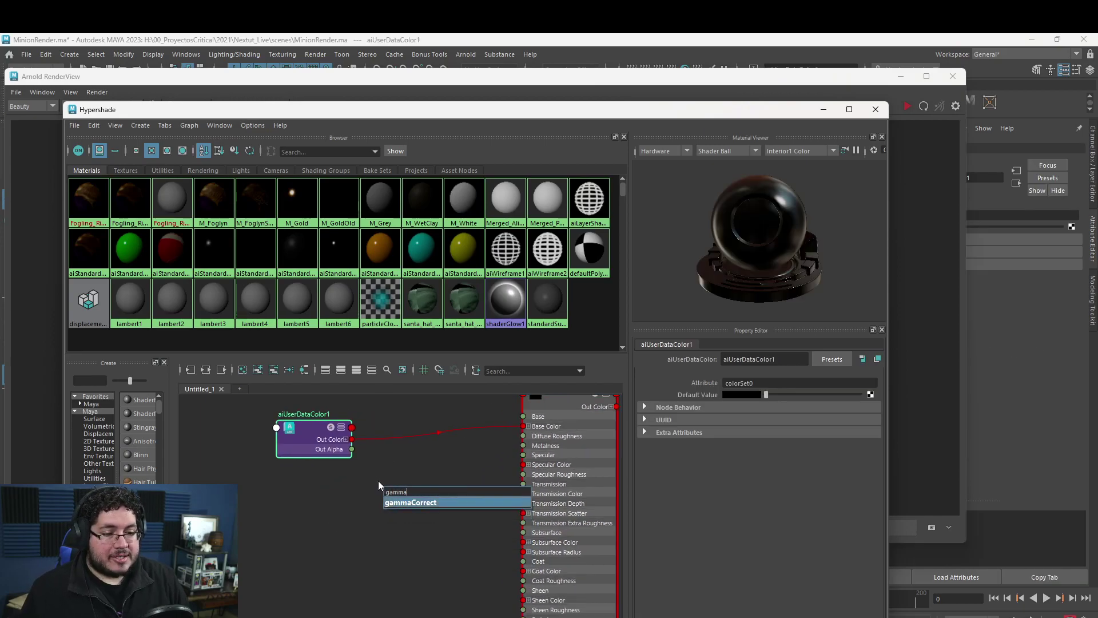
{"action": "key", "text": "Return"}
{"action": "left_click_drag", "start_coordinate": [351, 440], "coordinate": [383, 516]}
{"action": "left_click_drag", "start_coordinate": [483, 487], "coordinate": [523, 425]}
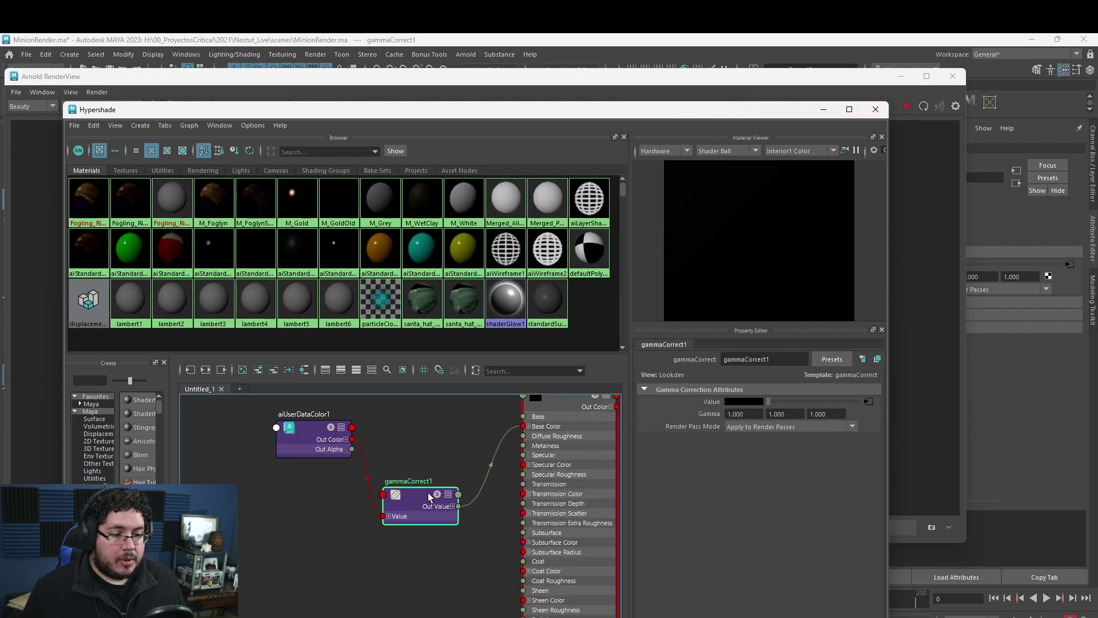
{"action": "left_click_drag", "start_coordinate": [424, 507], "coordinate": [440, 437]}
Set all three gamma channels of the gammaCorrect node to 0.454.
{"action": "left_click", "coordinate": [751, 413]}
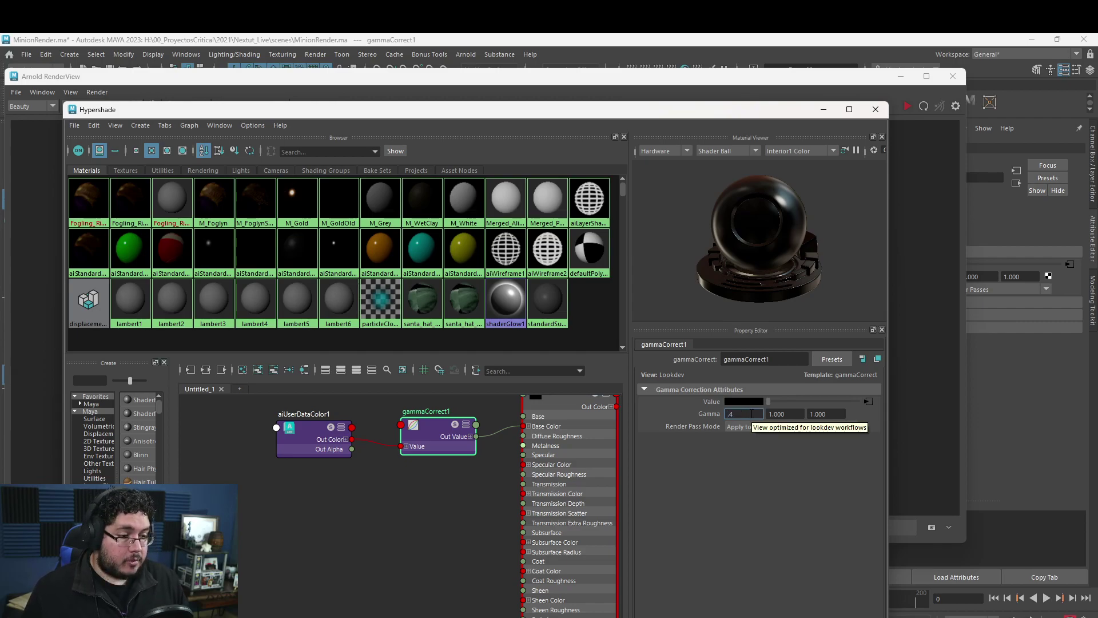
{"action": "type", "text": ".454"}
{"action": "key", "text": "Tab"}
{"action": "type", "text": ".454"}
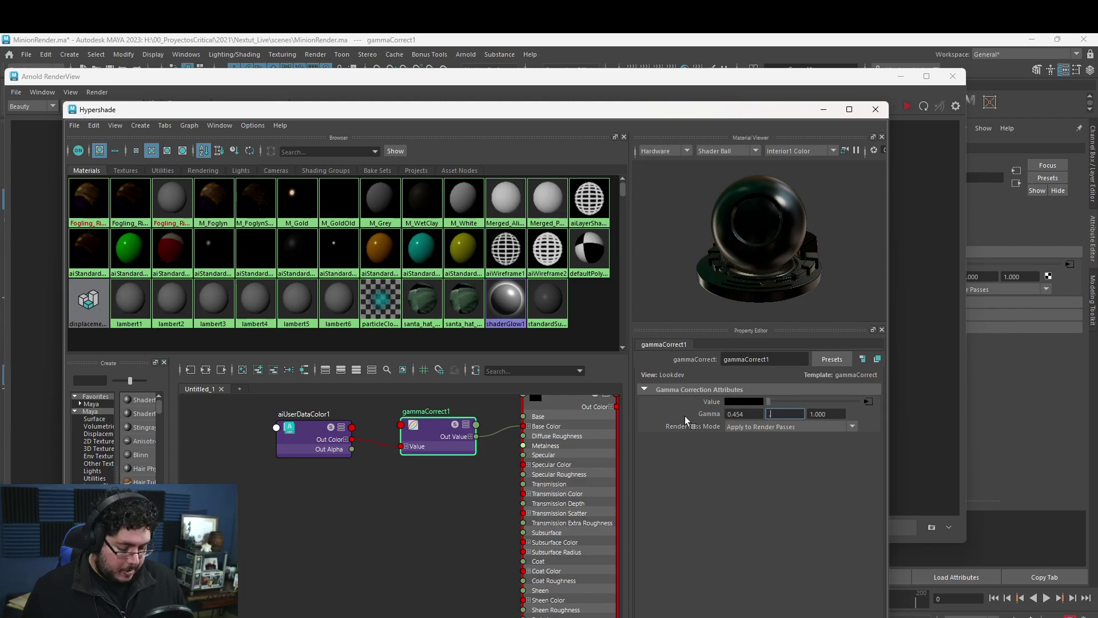
{"action": "key", "text": "Tab"}
{"action": "type", "text": ".454"}
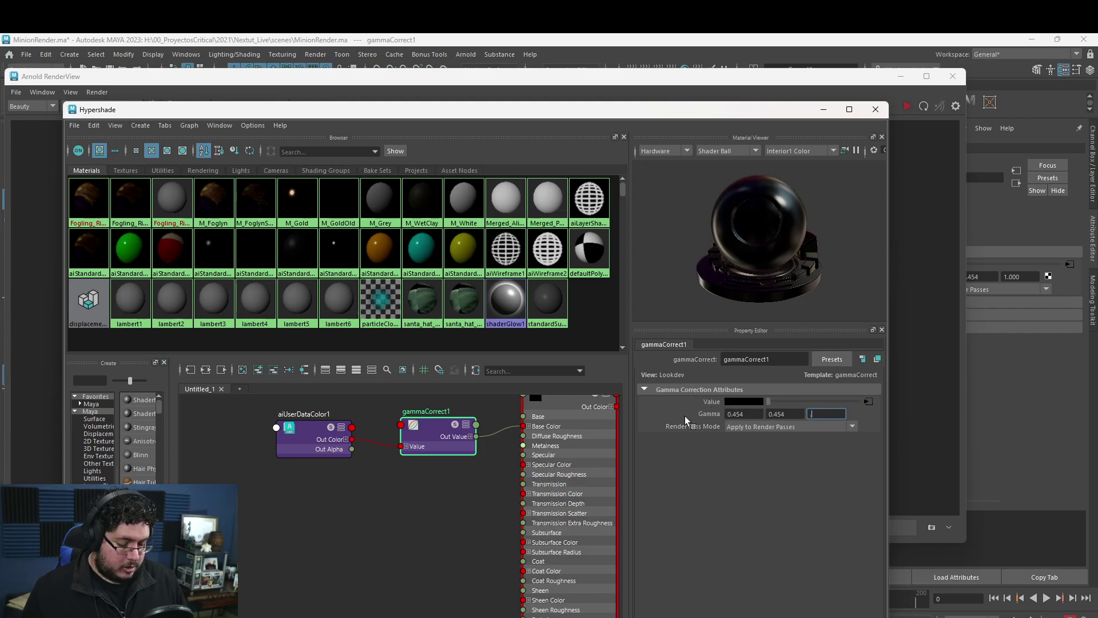
{"action": "key", "text": "Return"}
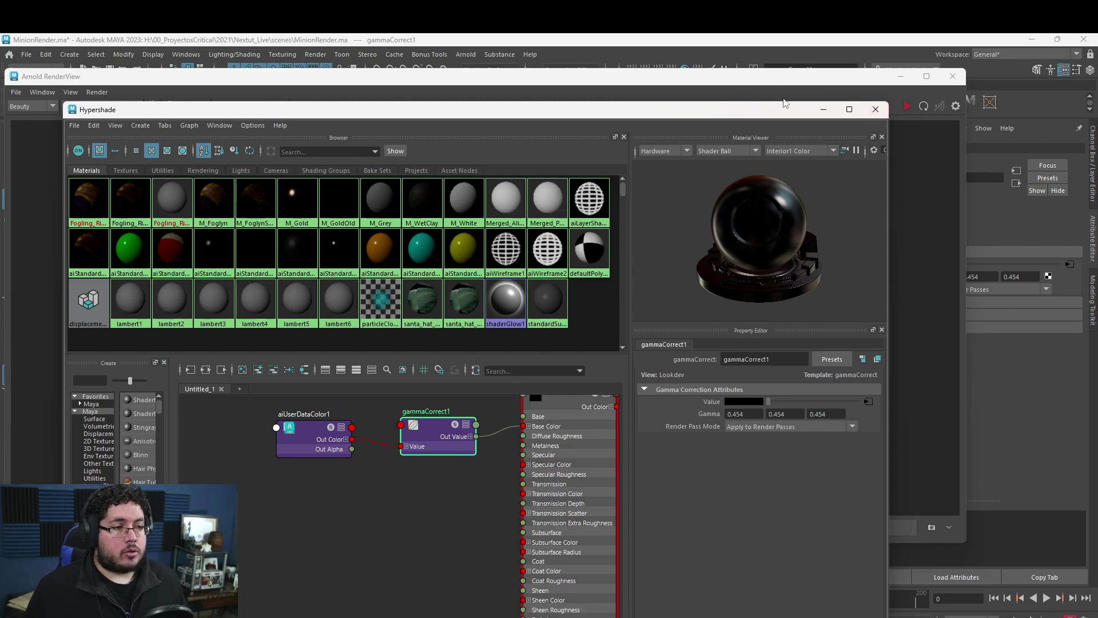
Rerender the gamma-corrected bust and compare its colors with the ZBrush sculpt displayed in a different material.
{"action": "left_click", "coordinate": [823, 109]}
{"action": "left_click", "coordinate": [902, 105]}
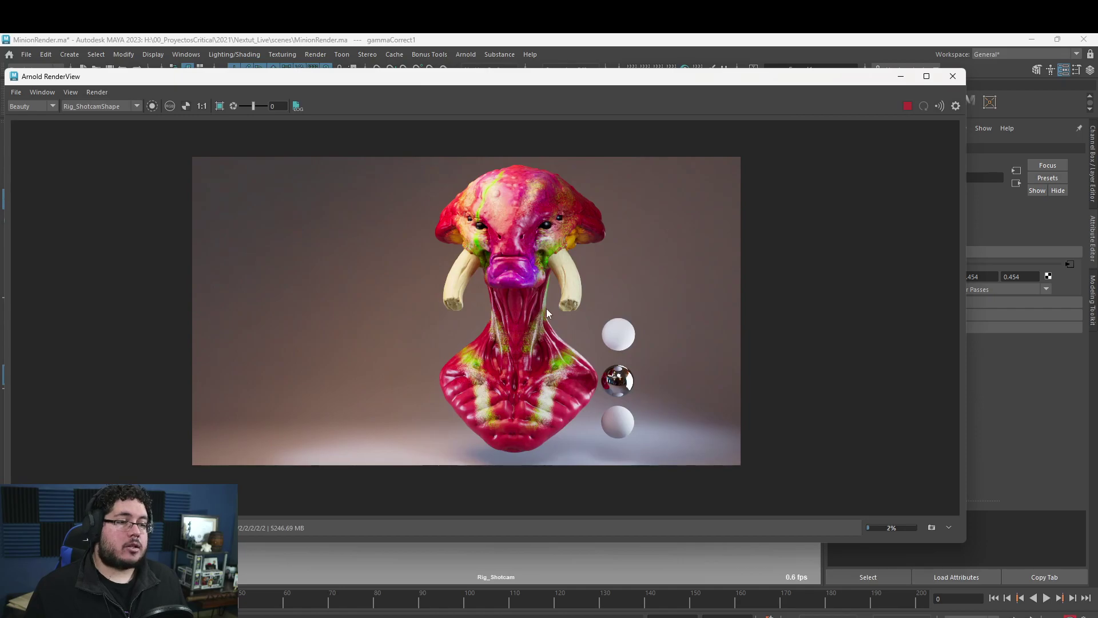
{"action": "key", "text": "alt+Tab"}
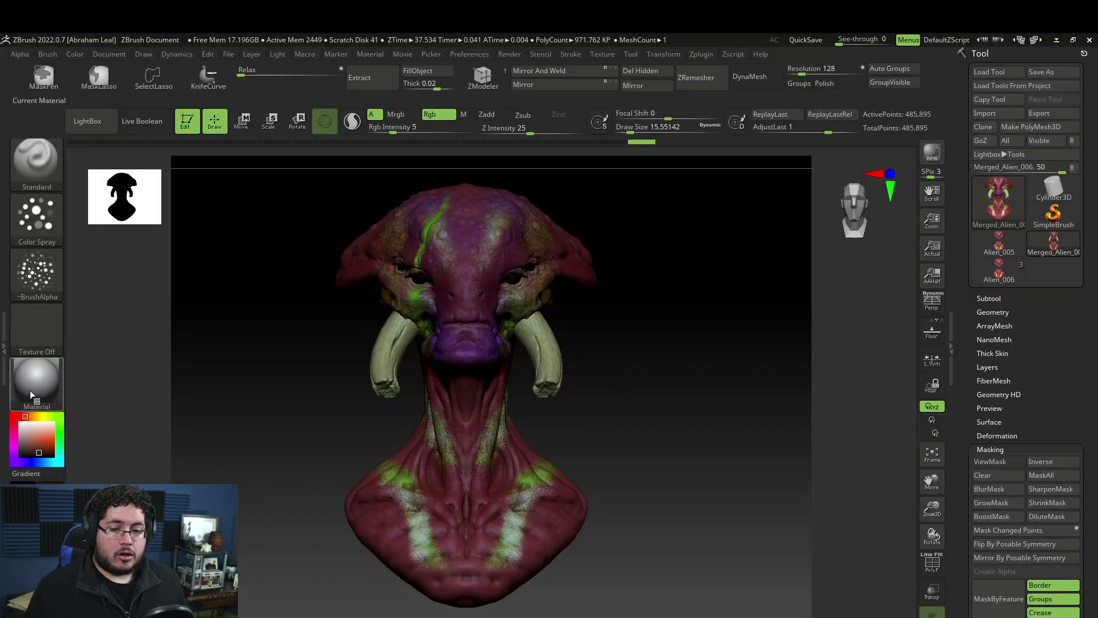
{"action": "left_click", "coordinate": [34, 383]}
{"action": "left_click", "coordinate": [247, 441]}
{"action": "left_click_drag", "start_coordinate": [247, 441], "coordinate": [361, 412]}
{"action": "key", "text": "alt+Tab"}
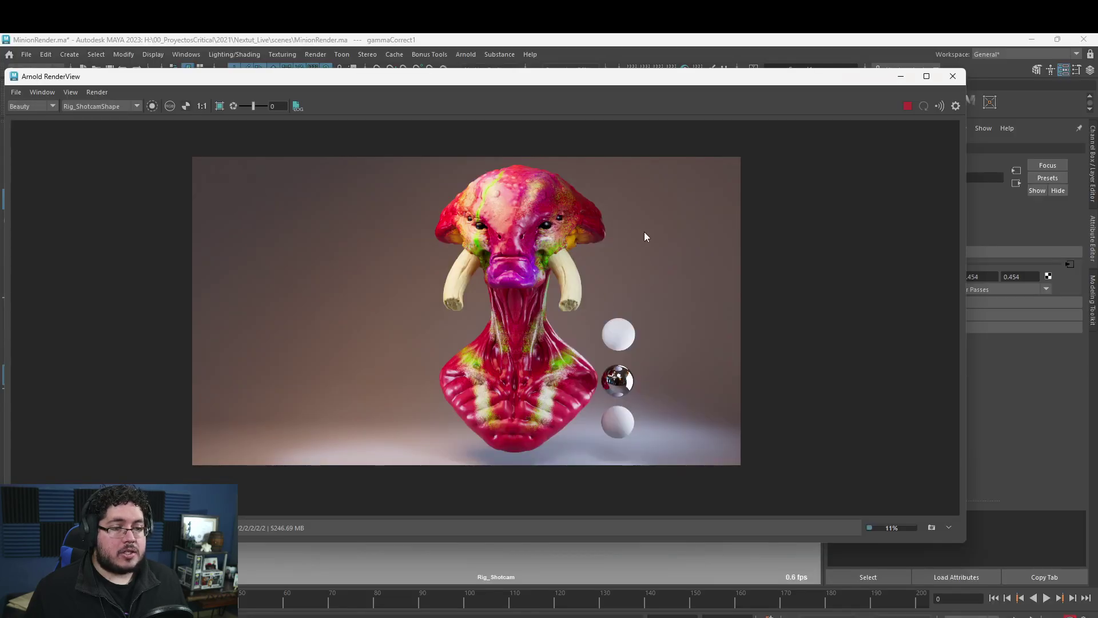
{"action": "scroll", "coordinate": [512, 243], "scroll_direction": "up", "scroll_amount": 3}
{"action": "scroll", "coordinate": [575, 284], "scroll_direction": "down", "scroll_amount": 3}
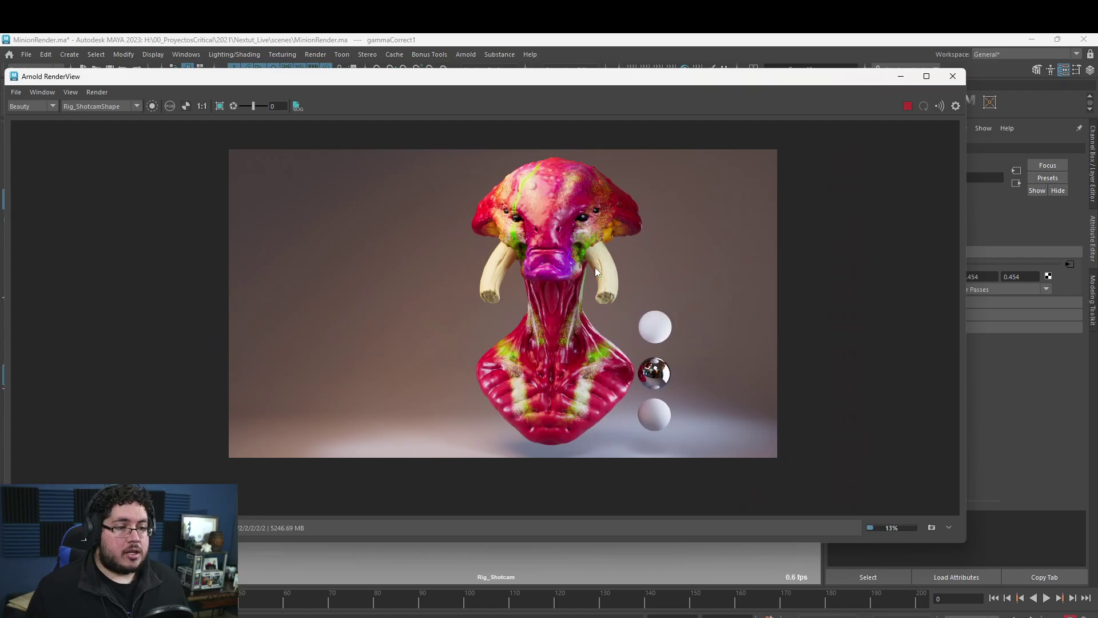
{"action": "scroll", "coordinate": [595, 267], "scroll_direction": "up", "scroll_amount": 2}
{"action": "left_click", "coordinate": [900, 76]}
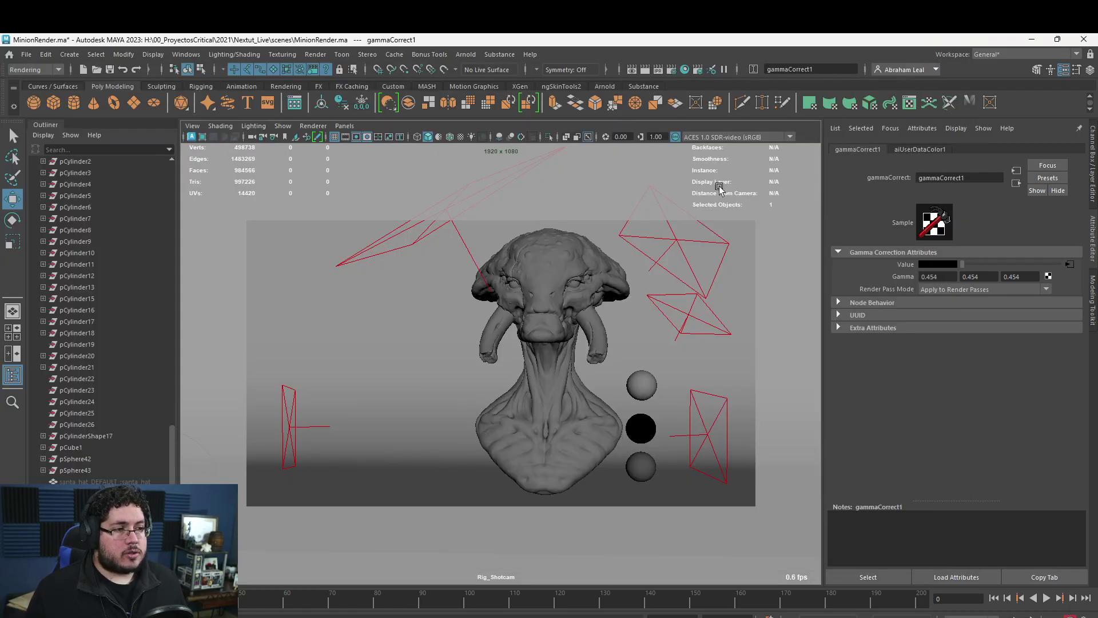
Raise the specular roughness of the alien bust's aiStandardSurface material slightly and rerender the shot in the Arnold RenderView.
{"action": "left_click", "coordinate": [584, 257]}
{"action": "left_click", "coordinate": [999, 147]}
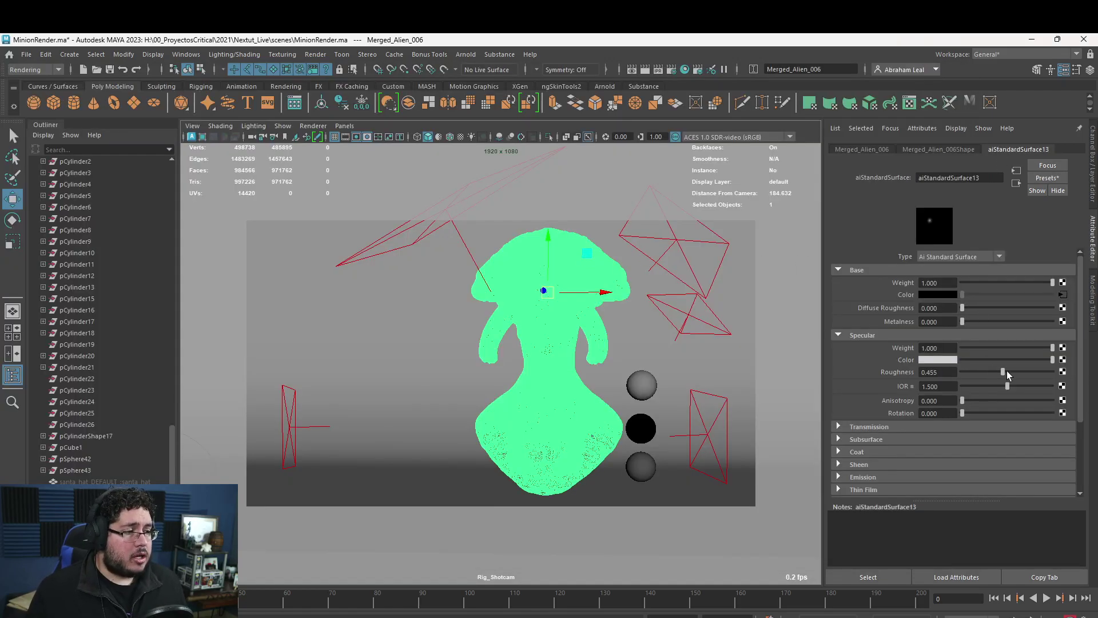
{"action": "key", "text": "alt+Tab"}
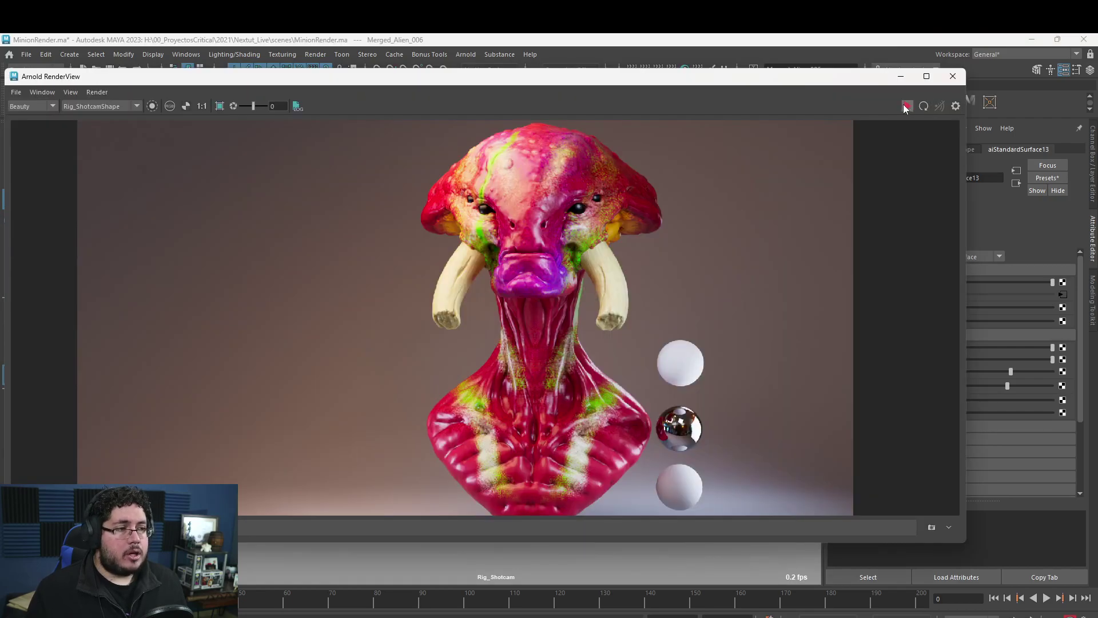
{"action": "left_click", "coordinate": [906, 107]}
{"action": "scroll", "coordinate": [694, 245], "scroll_direction": "down", "scroll_amount": 3}
{"action": "scroll", "coordinate": [629, 300], "scroll_direction": "up", "scroll_amount": 2}
{"action": "scroll", "coordinate": [647, 317], "scroll_direction": "down", "scroll_amount": 2}
{"action": "scroll", "coordinate": [667, 299], "scroll_direction": "up", "scroll_amount": 2}
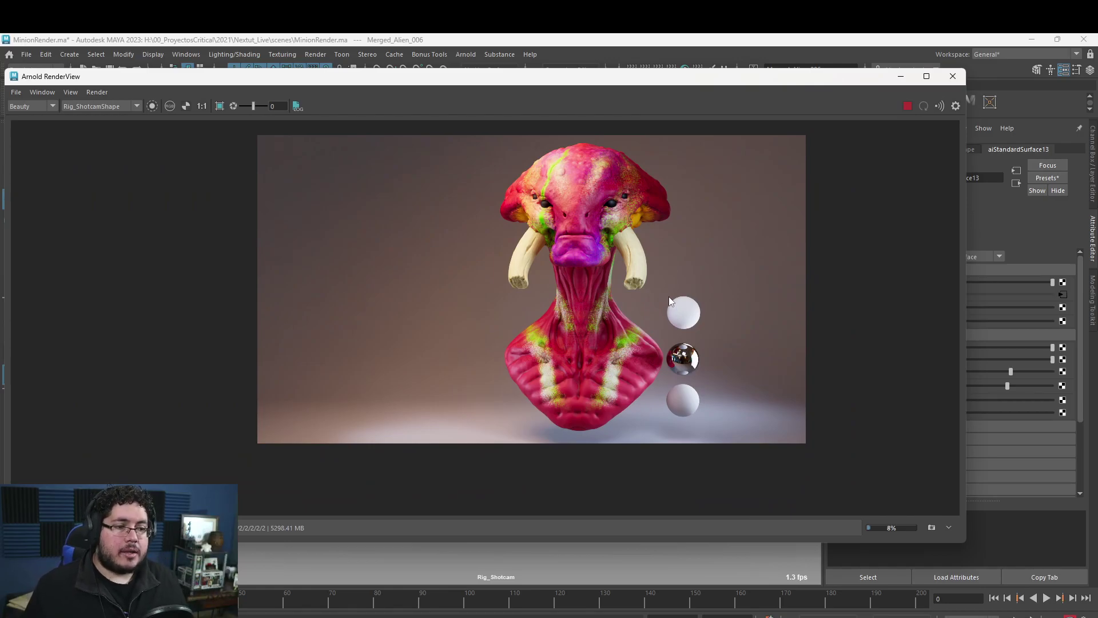
{"action": "scroll", "coordinate": [657, 276], "scroll_direction": "up", "scroll_amount": 1}
Switch to ZBrush, apply StartupMaterial to the alien bust, turn it to face front and render it with BPR.
{"action": "key", "text": "alt+Tab"}
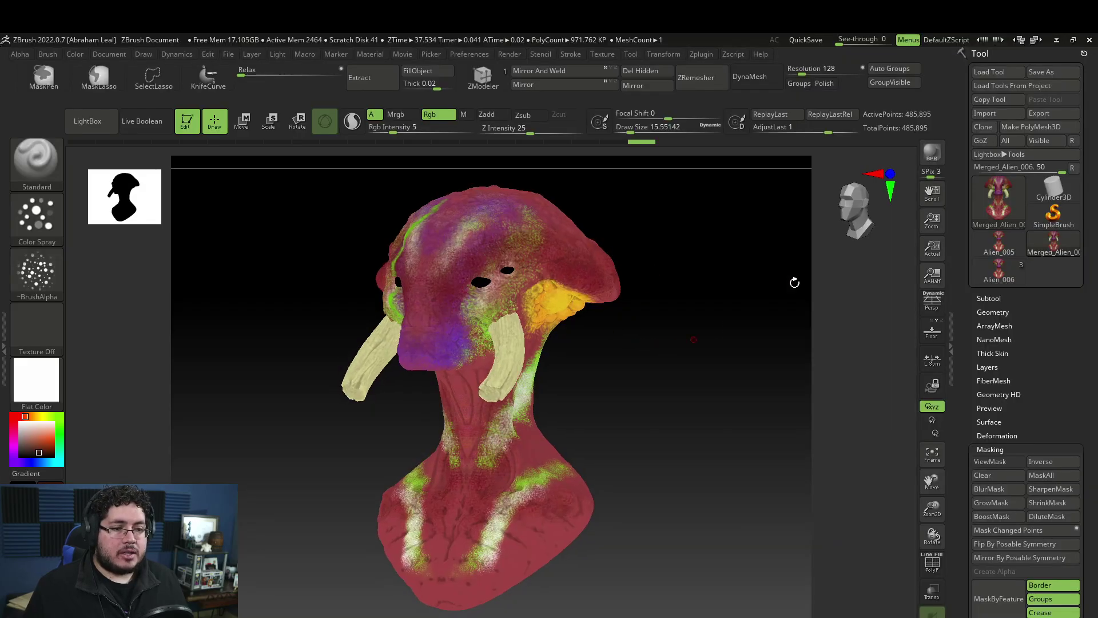
{"action": "left_click", "coordinate": [60, 434]}
{"action": "left_click", "coordinate": [53, 388]}
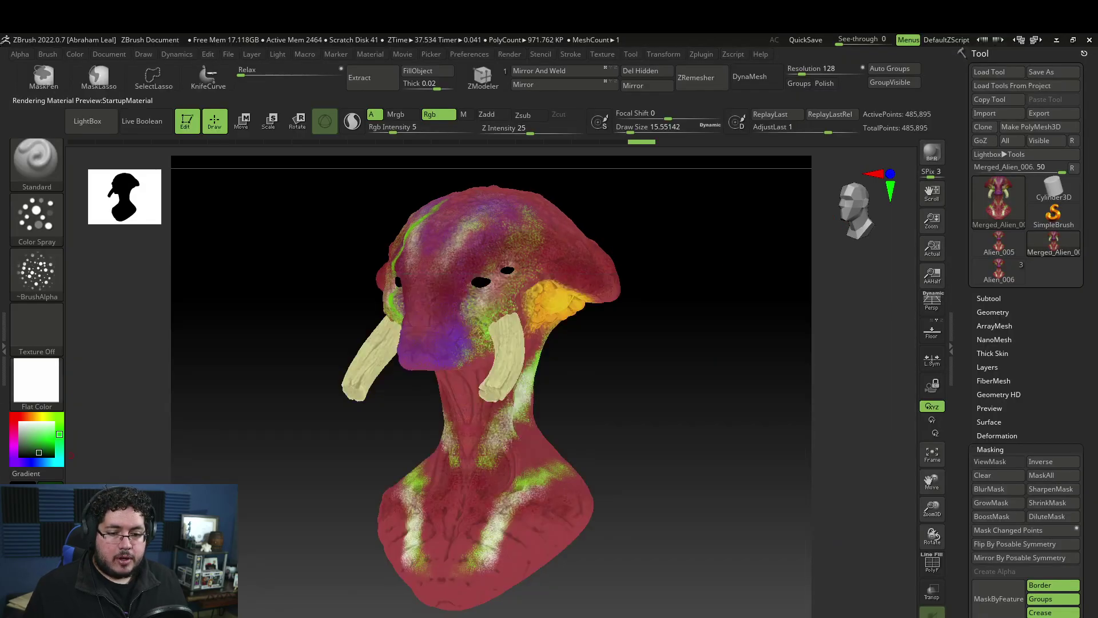
{"action": "left_click_drag", "start_coordinate": [577, 403], "coordinate": [646, 400]}
{"action": "left_click_drag", "start_coordinate": [626, 388], "coordinate": [708, 414], "text": "alt"}
{"action": "key", "text": "shift+r"}
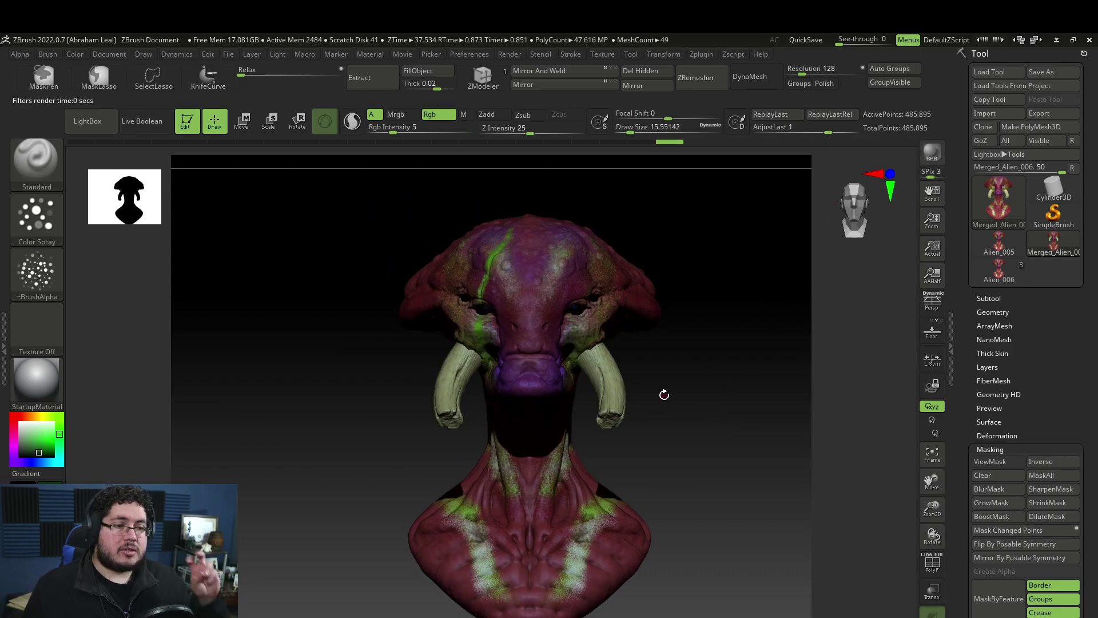
Raise the light intensity above 0.85 in ZBrush and check the shading on the alien bust.
{"action": "left_click", "coordinate": [277, 54]}
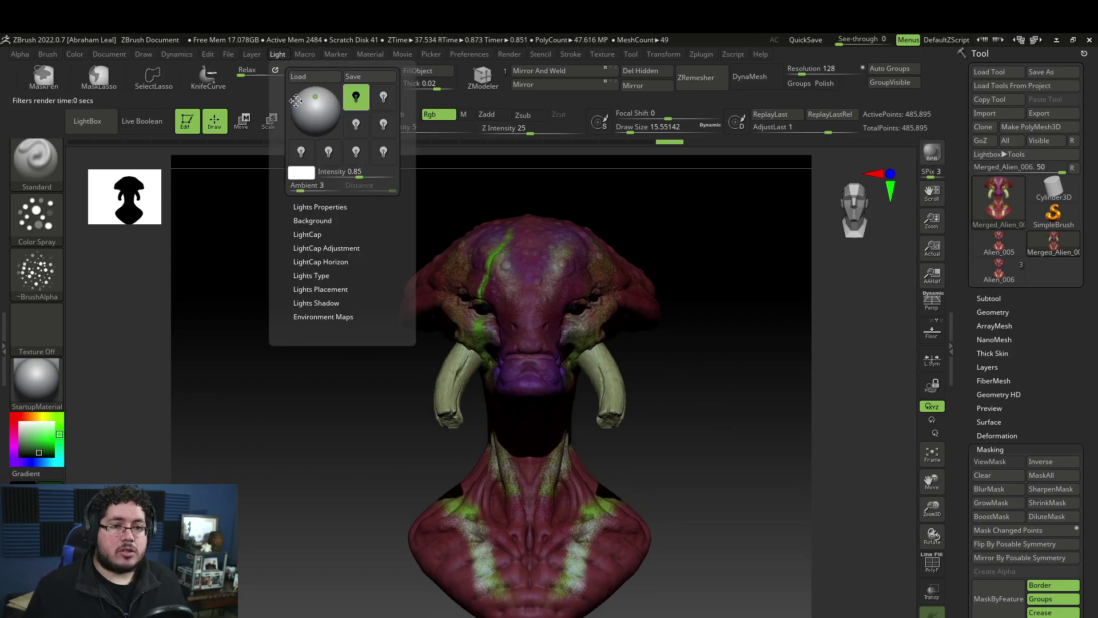
{"action": "left_click_drag", "start_coordinate": [356, 173], "coordinate": [382, 173]}
{"action": "left_click_drag", "start_coordinate": [652, 335], "coordinate": [692, 327]}
{"action": "key", "text": "alt+Tab"}
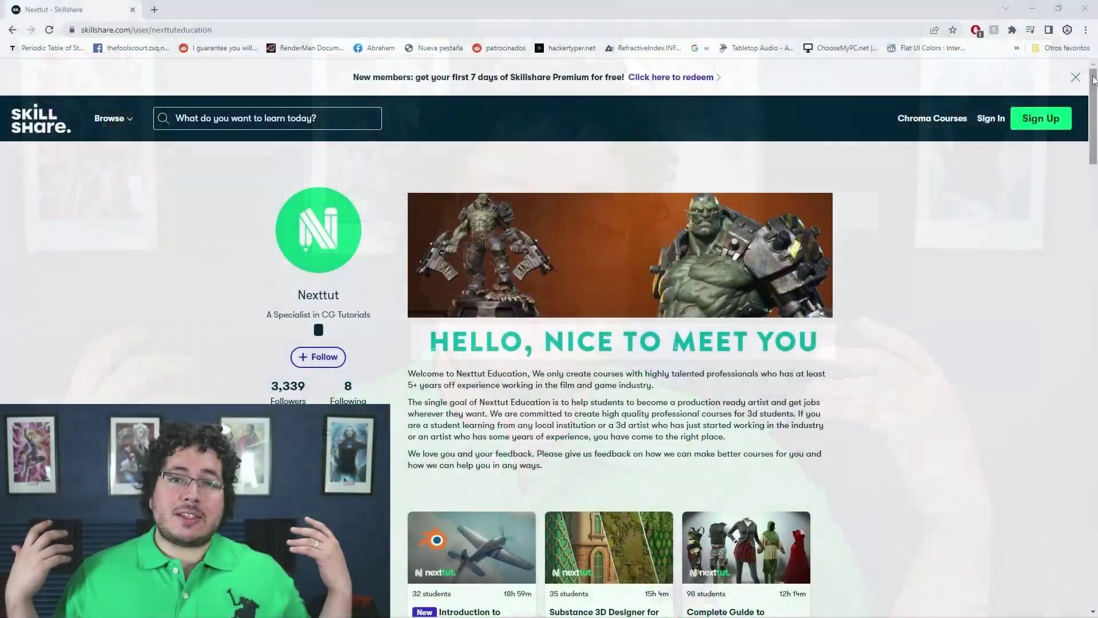
Browse the course list on the Nexttut profile page on Skillshare.
{"action": "scroll", "coordinate": [1088, 84], "scroll_direction": "down", "scroll_amount": 3}
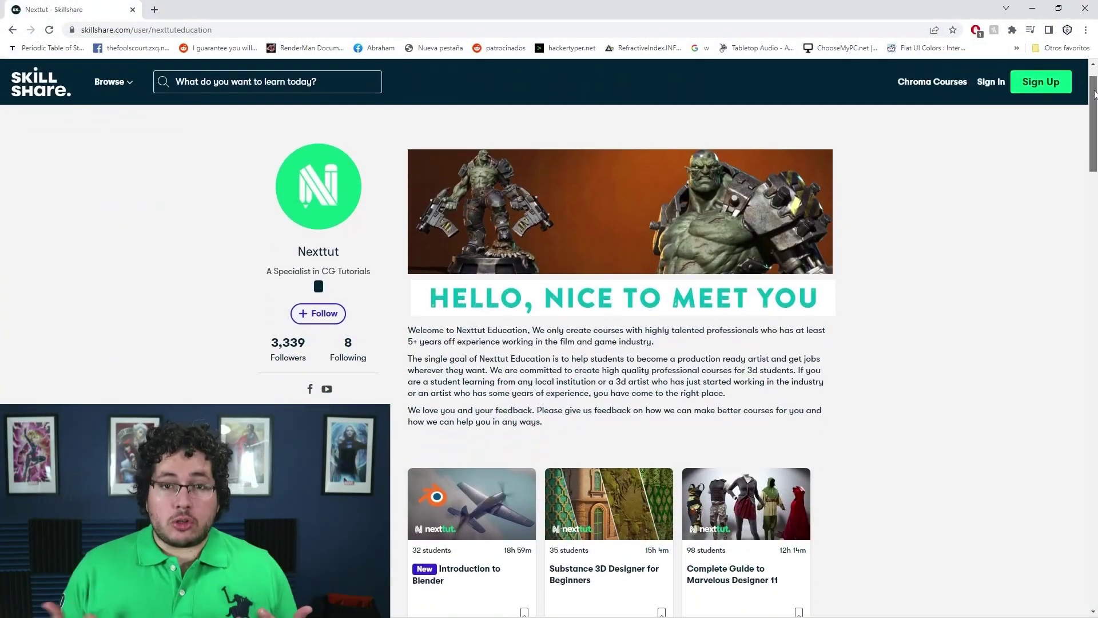
{"action": "scroll", "coordinate": [1088, 84], "scroll_direction": "down", "scroll_amount": 3}
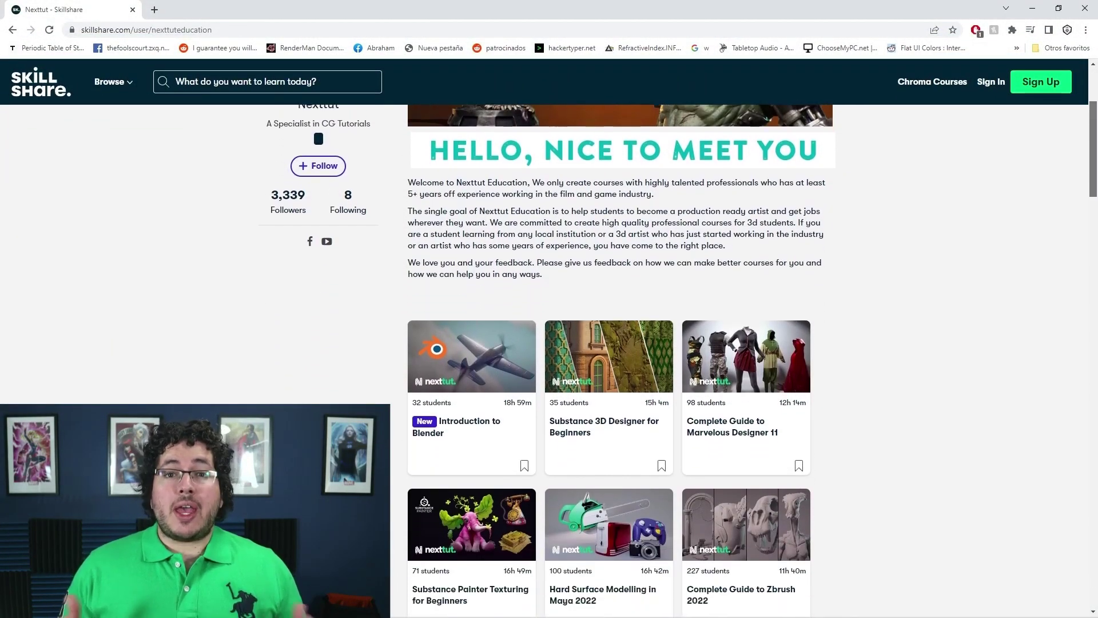
{"action": "scroll", "coordinate": [1088, 84], "scroll_direction": "down", "scroll_amount": 1}
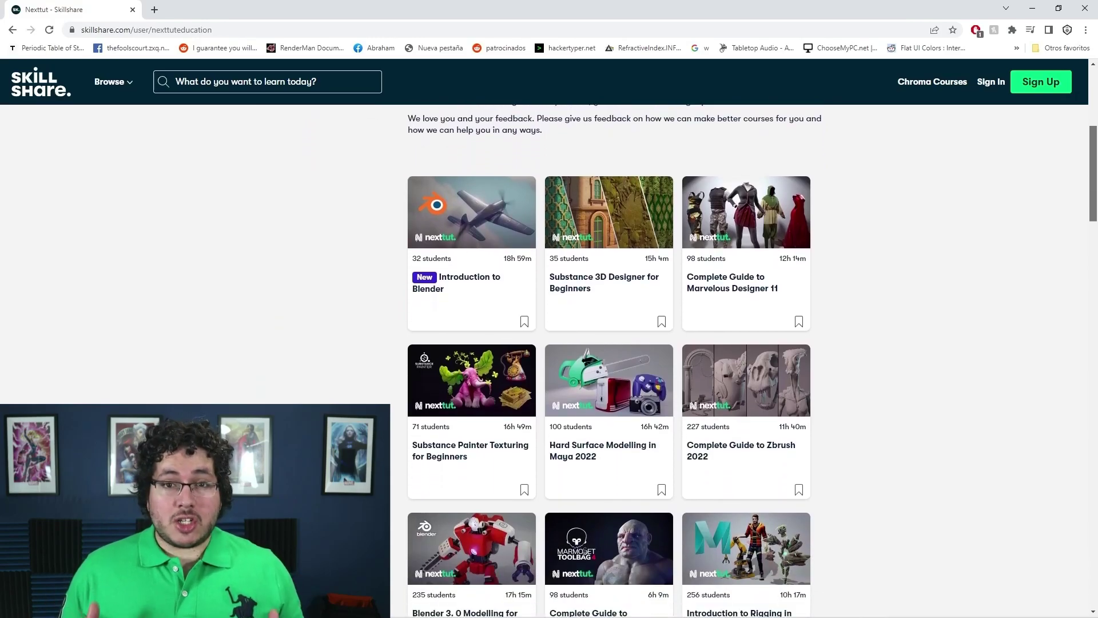
{"action": "left_click_drag", "start_coordinate": [1095, 173], "coordinate": [1064, 326]}
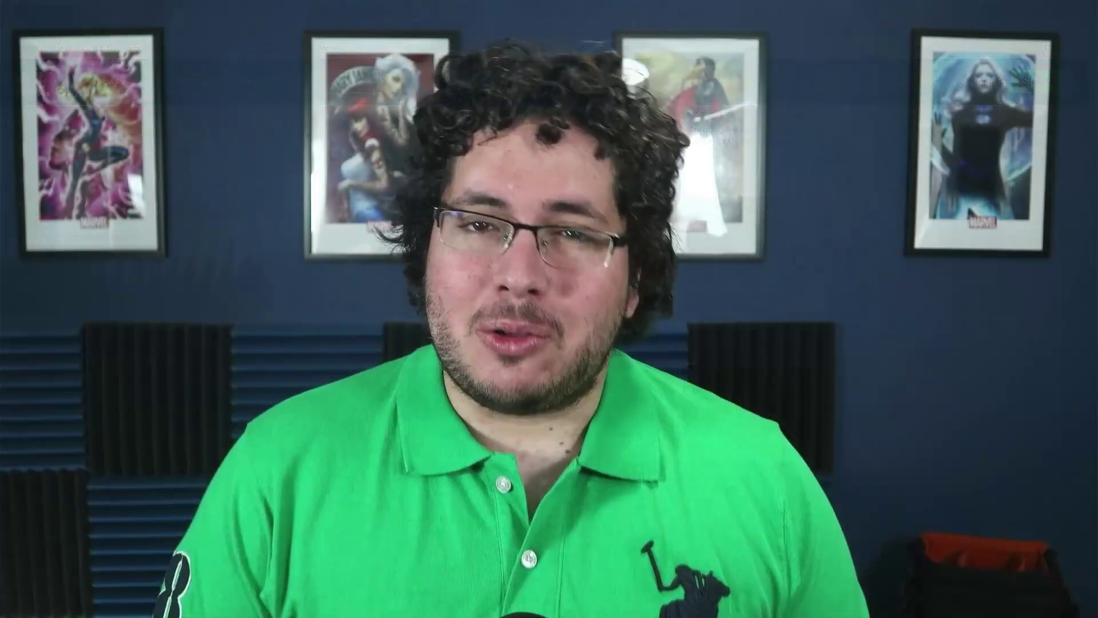